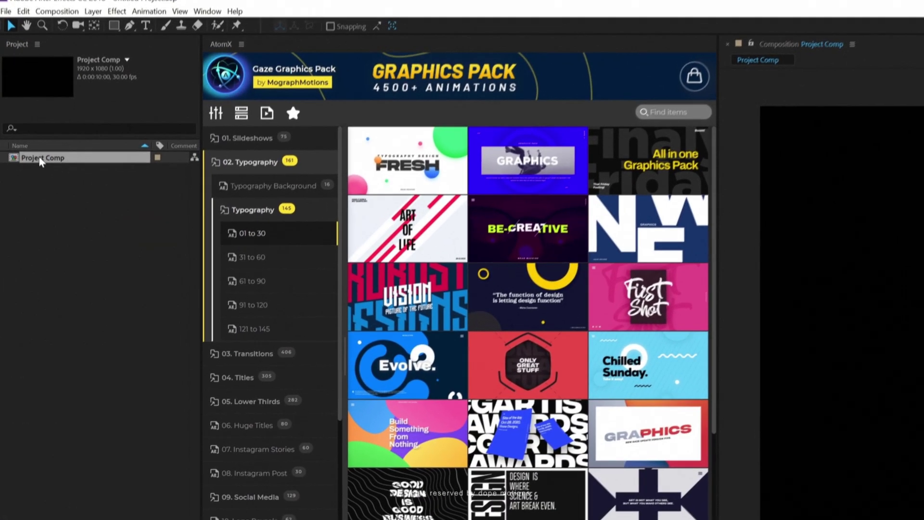
# Apply the Typography_10 template from the 01 to 30 typography set to Project Comp and play it
pyautogui.moveTo(386, 379)
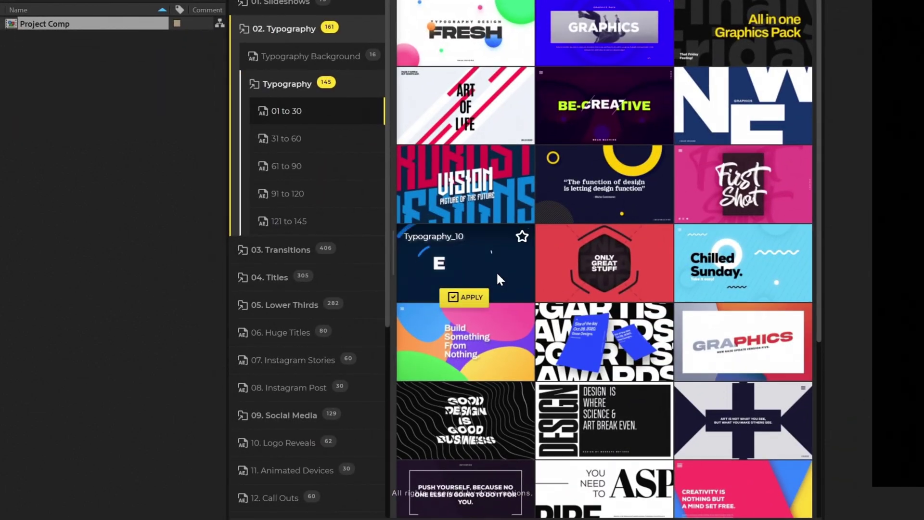
pyautogui.click(450, 301)
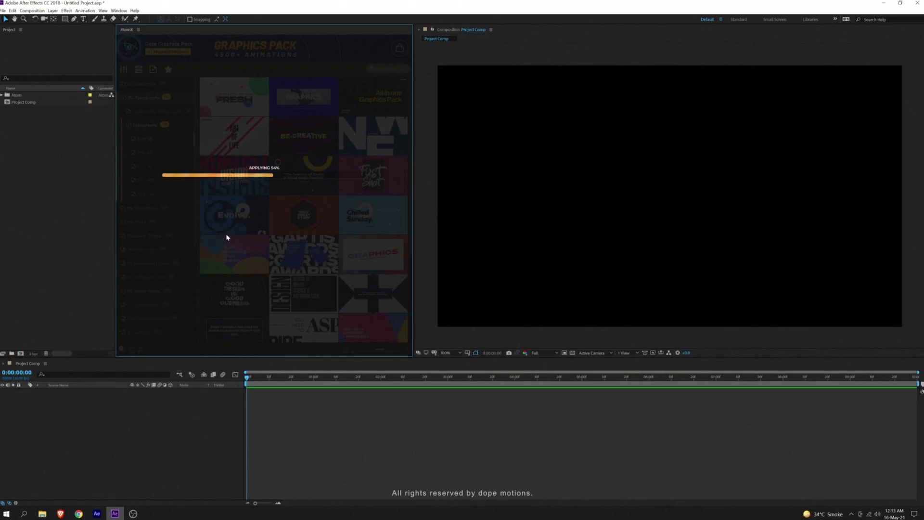
pyautogui.press('space')
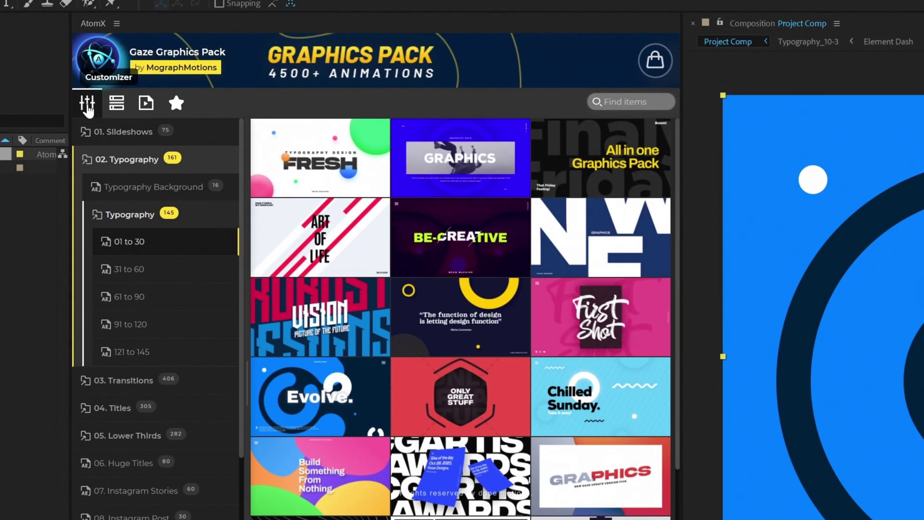
# Recolour the applied typography template with a pink background, a red ring shape and a yellow dot
pyautogui.click(113, 78)
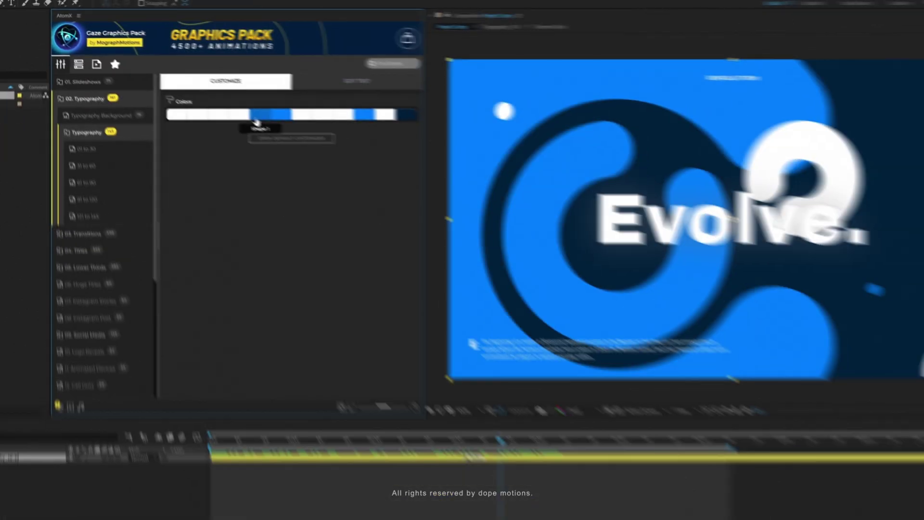
pyautogui.click(256, 118)
pyautogui.click(345, 114)
pyautogui.click(282, 114)
pyautogui.moveTo(361, 135)
pyautogui.mouseDown()
pyautogui.moveTo(361, 191)
pyautogui.moveTo(327, 174)
pyautogui.mouseUp()
# Replace the typography template's main title text with "Creative."
pyautogui.click(323, 72)
pyautogui.tripleClick(241, 92)
pyautogui.write('Cre')
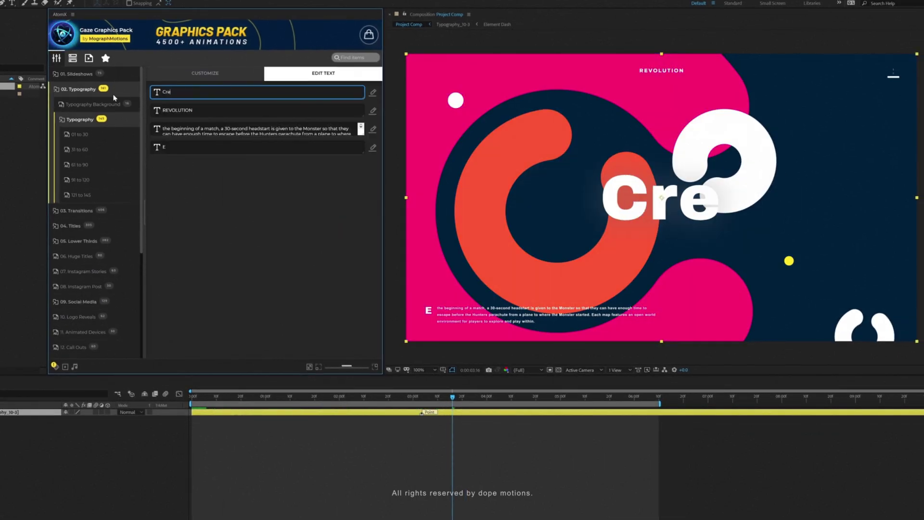
pyautogui.write('ative.')
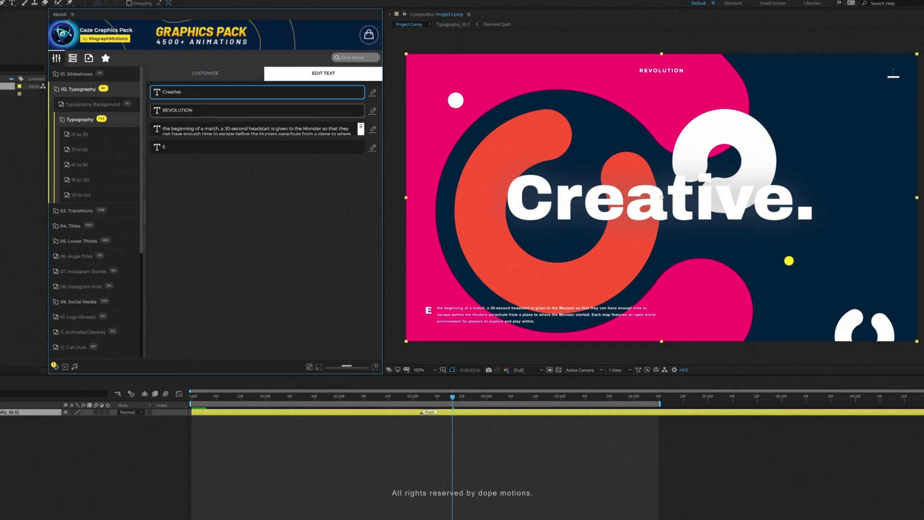
# Return to the template's colour customization, pick a colour swatch and play the animation
pyautogui.click(205, 73)
pyautogui.click(274, 103)
pyautogui.press('space')
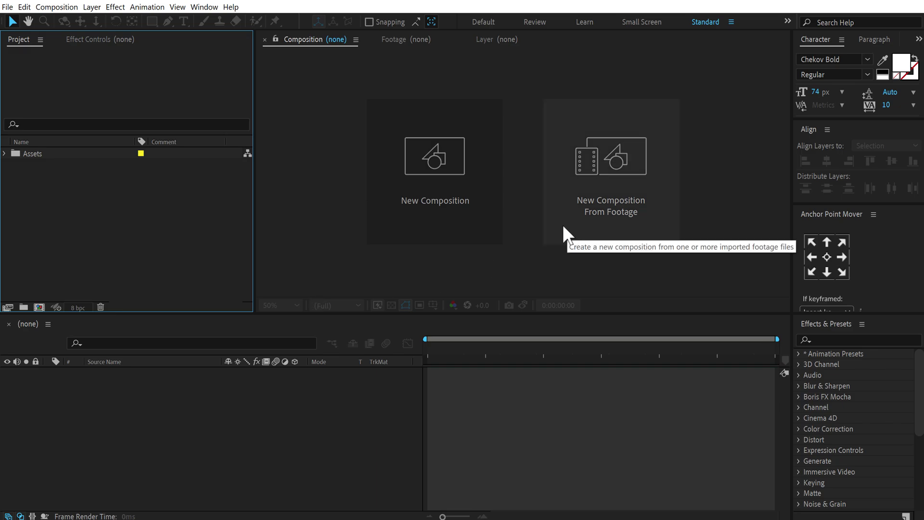
# Create a composition named Render at 2560 x 1440 px, 30 fps, with a 10-second duration
pyautogui.click(460, 189)
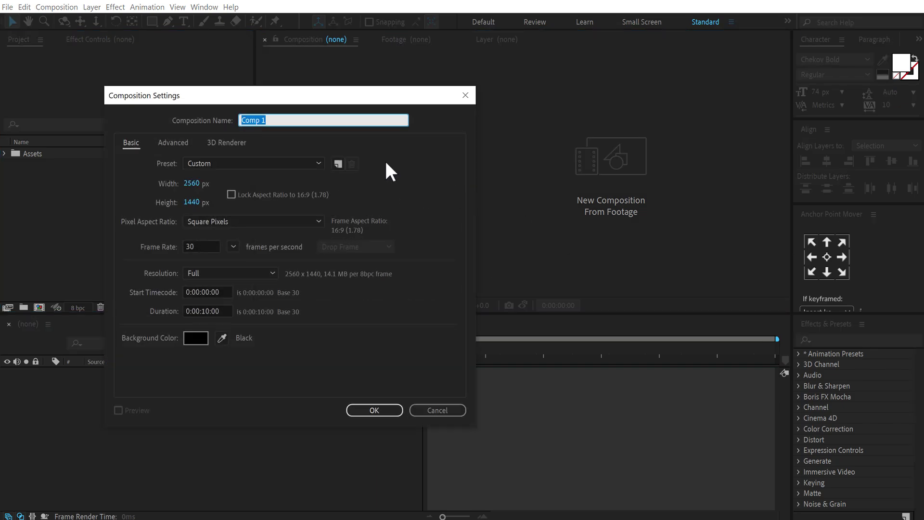
pyautogui.moveTo(318, 103); pyautogui.dragTo(518, 87)
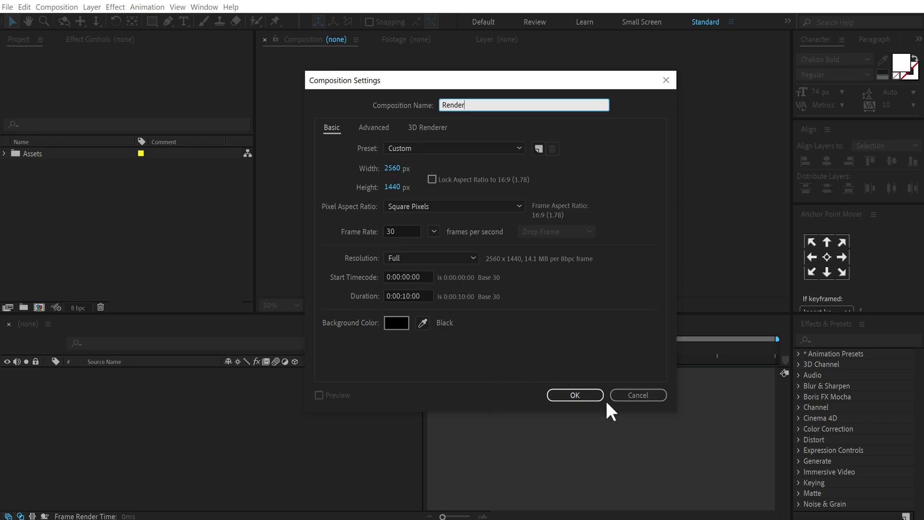
pyautogui.click(587, 395)
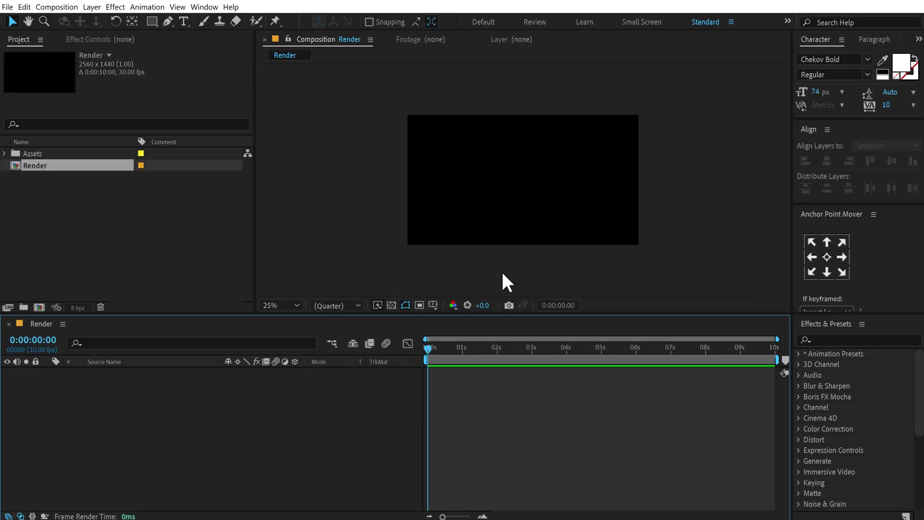
# Create a second composition named "Logo here" with width and height both set to 1700 px
pyautogui.click(143, 238)
pyautogui.click(39, 307)
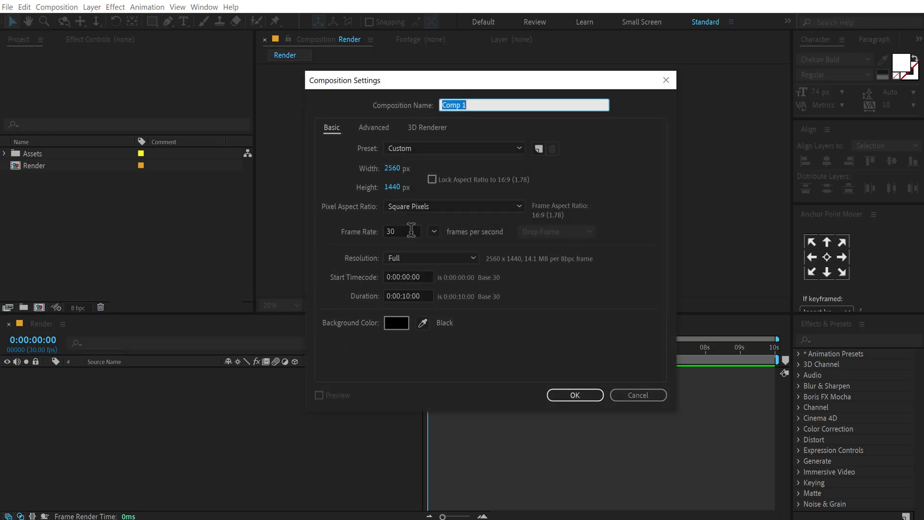
pyautogui.click(392, 169)
pyautogui.write('1700')
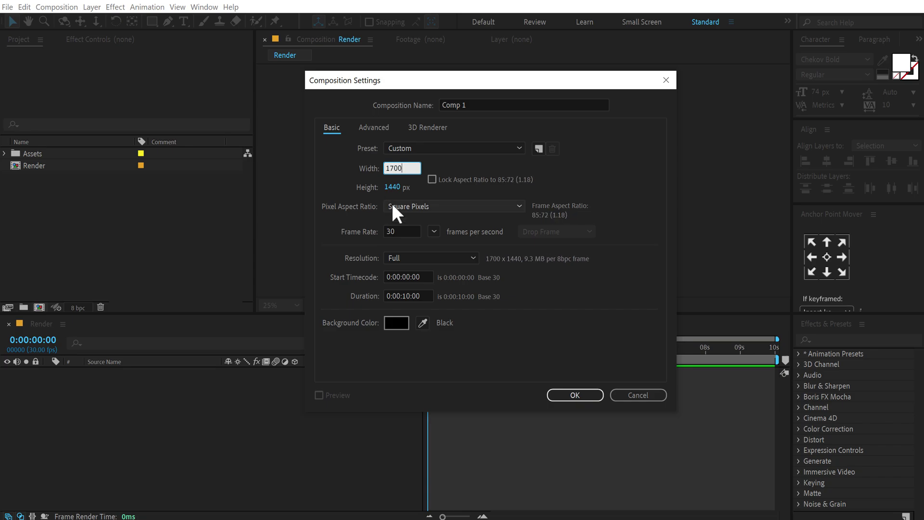
pyautogui.click(393, 187)
pyautogui.write('1700')
pyautogui.click(525, 305)
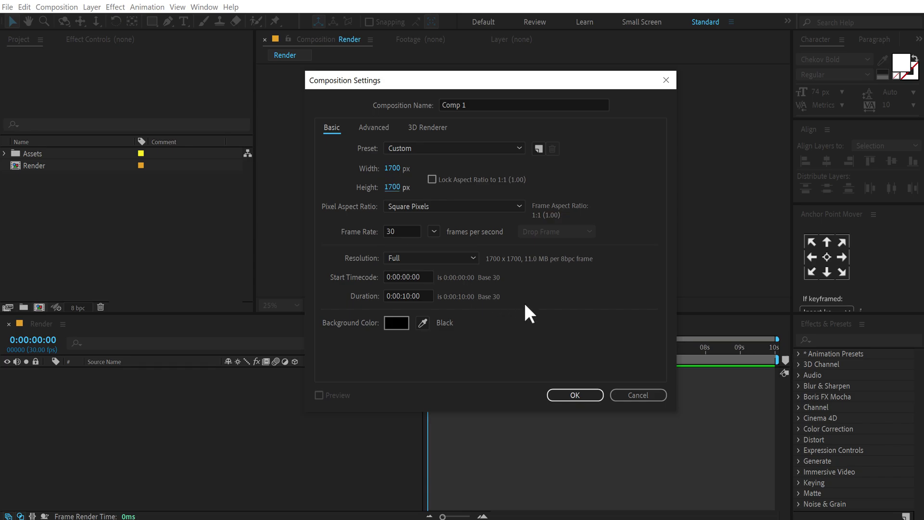
pyautogui.moveTo(474, 105); pyautogui.dragTo(425, 106)
pyautogui.write('Logo here')
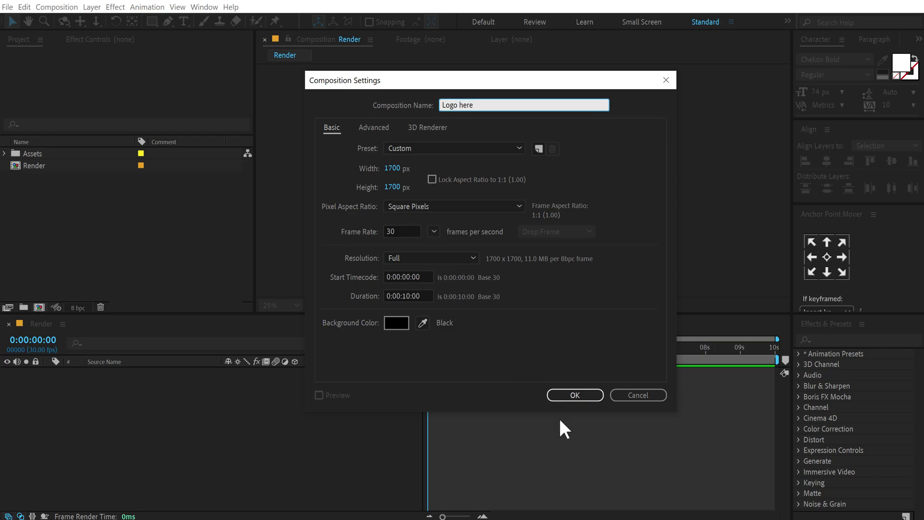
pyautogui.click(575, 396)
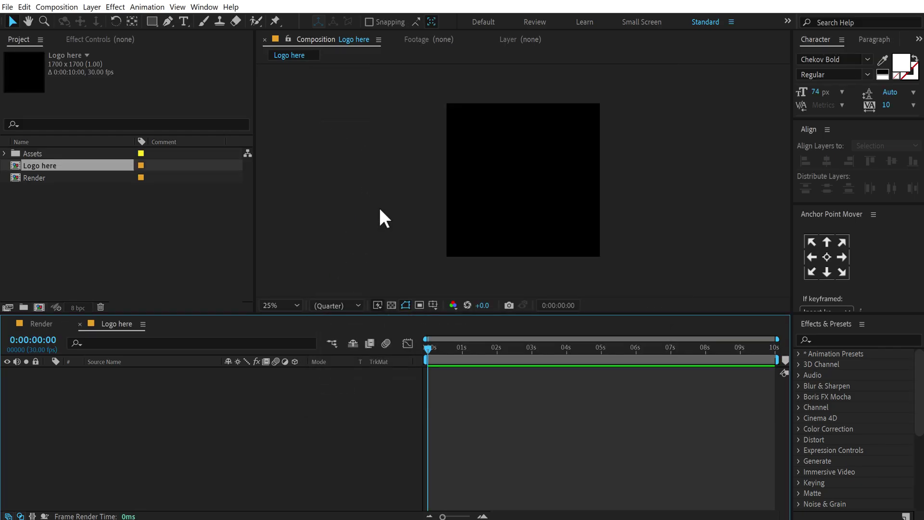
# Add the text "Fluids" to the Logo here composition at a font size of 251 px
pyautogui.click(183, 22)
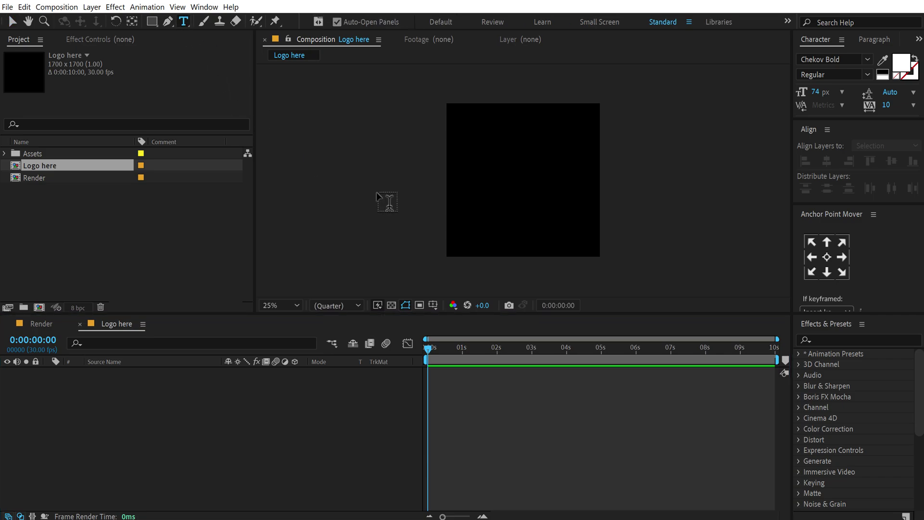
pyautogui.click(483, 180)
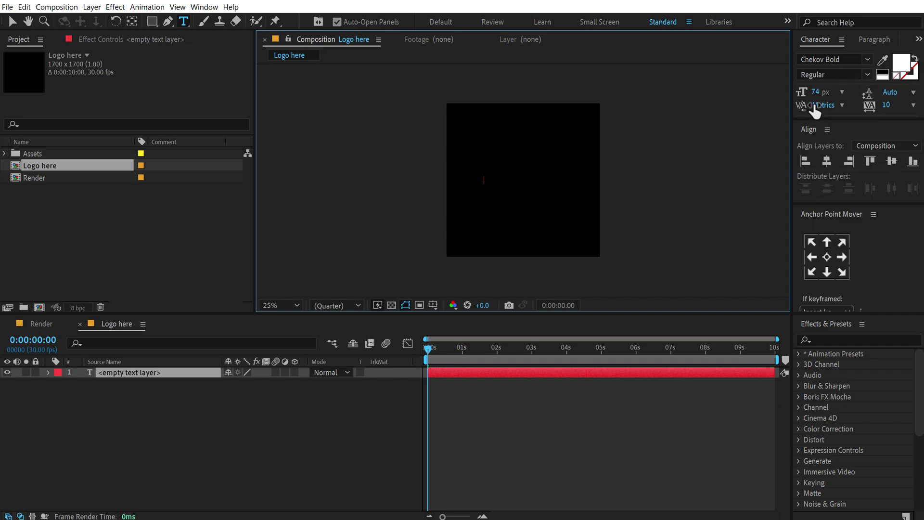
pyautogui.moveTo(817, 97); pyautogui.dragTo(908, 72)
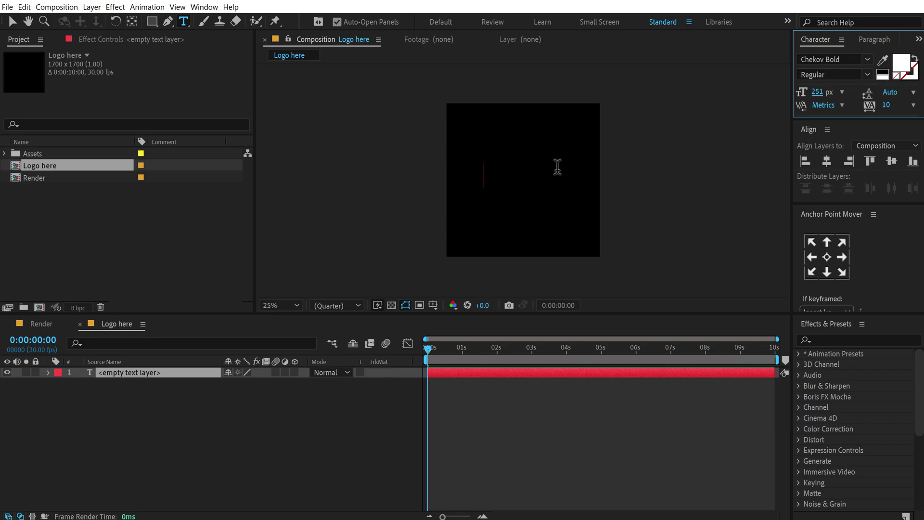
pyautogui.write('Fluids')
pyautogui.click(12, 19)
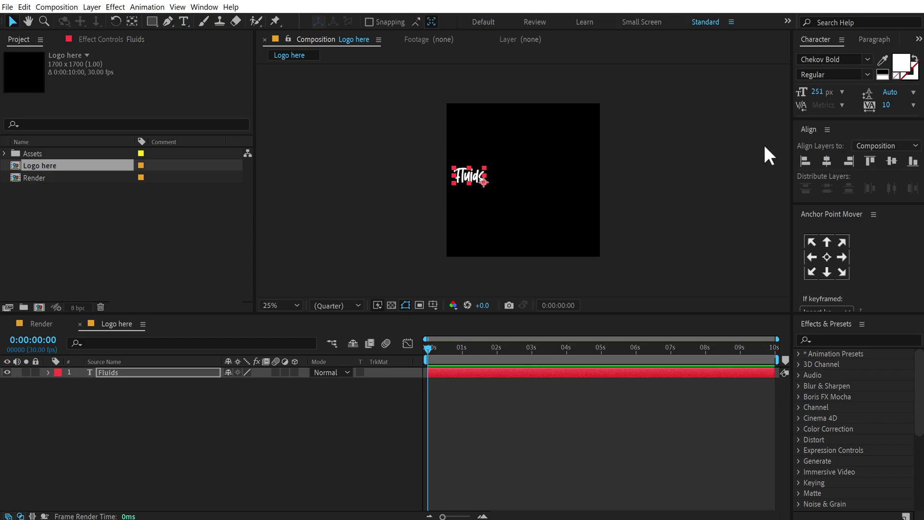
# Centre the Fluids text's anchor point, centre the text in the composition and enlarge its font size to 561 px
pyautogui.click(827, 256)
pyautogui.click(828, 162)
pyautogui.click(891, 161)
pyautogui.moveTo(818, 91); pyautogui.dragTo(921, 81)
pyautogui.press('.')
# Create a composition named "Logo Drop Animation" with width and height both set to 2560 px
pyautogui.click(127, 223)
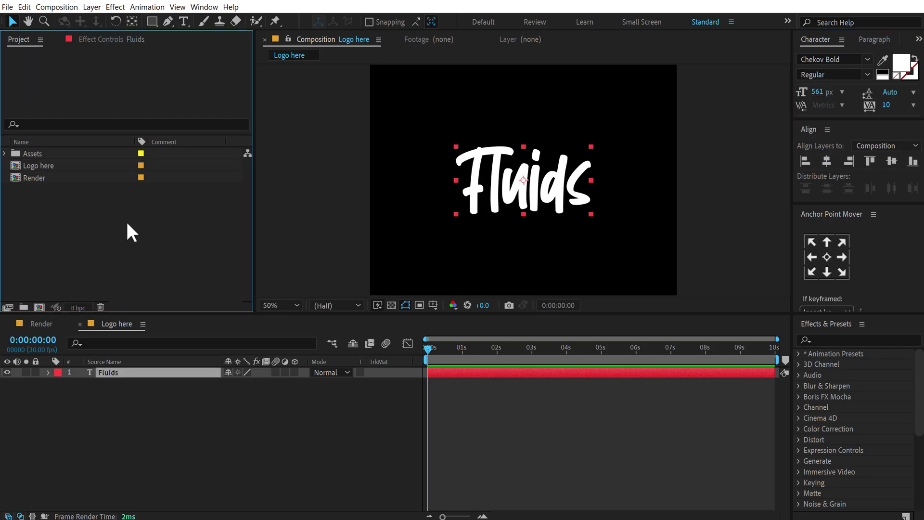
pyautogui.click(39, 307)
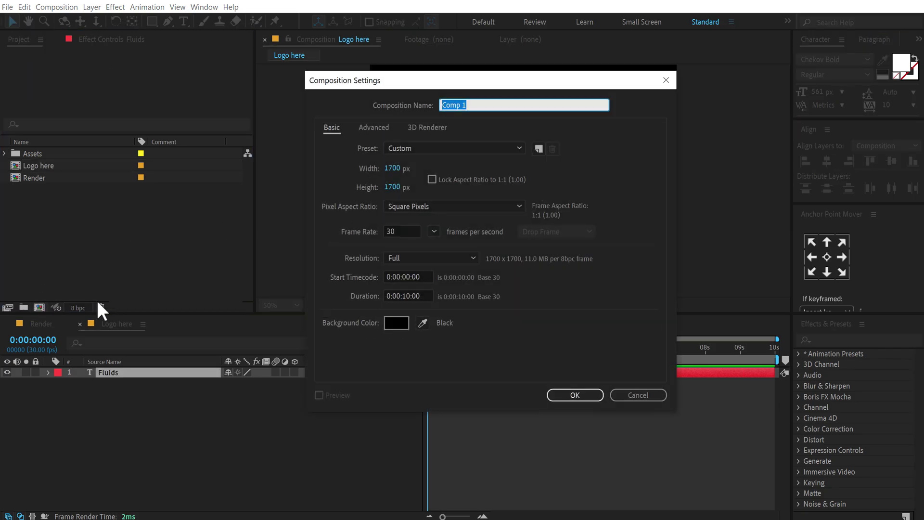
pyautogui.write('Logo Dro')
pyautogui.click(399, 168)
pyautogui.write('2560')
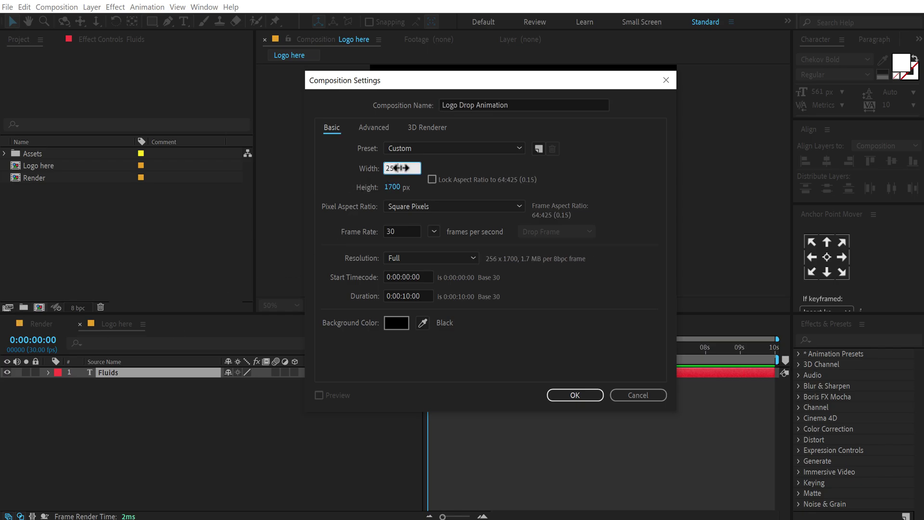
pyautogui.moveTo(413, 166); pyautogui.dragTo(323, 164)
pyautogui.hotkey('ctrl', 'c')
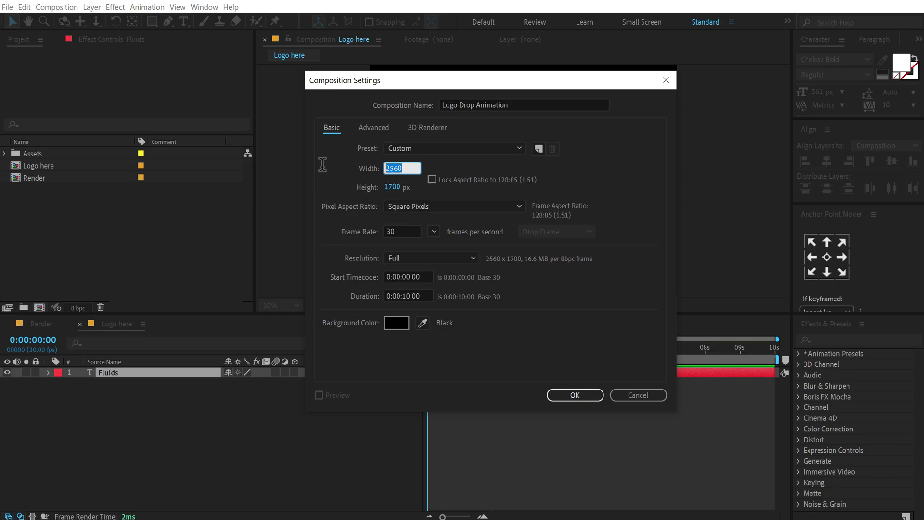
pyautogui.click(392, 187)
pyautogui.hotkey('ctrl', 'v')
pyautogui.click(595, 191)
pyautogui.click(571, 395)
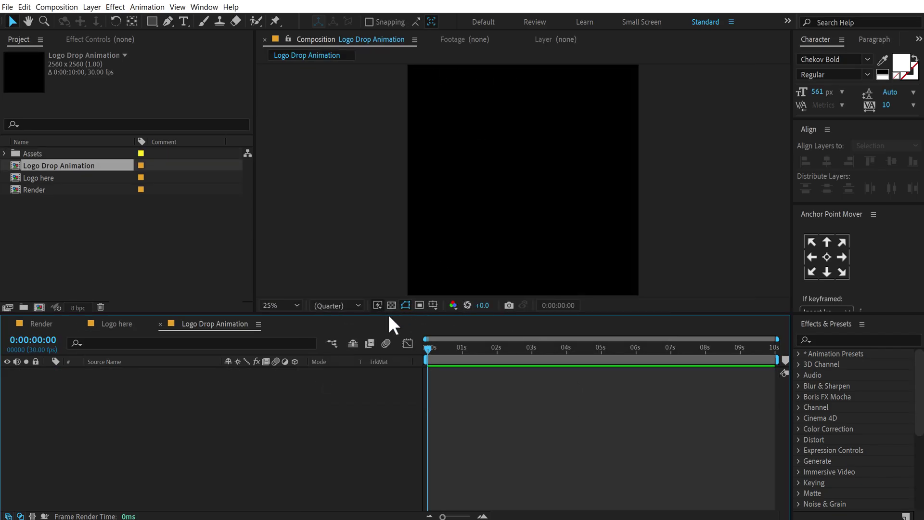
# Enlarge the composition viewer's area and turn on the Title/Action Safe guides
pyautogui.moveTo(389, 313); pyautogui.dragTo(388, 381)
pyautogui.click(432, 373)
pyautogui.click(448, 386)
pyautogui.click(237, 450)
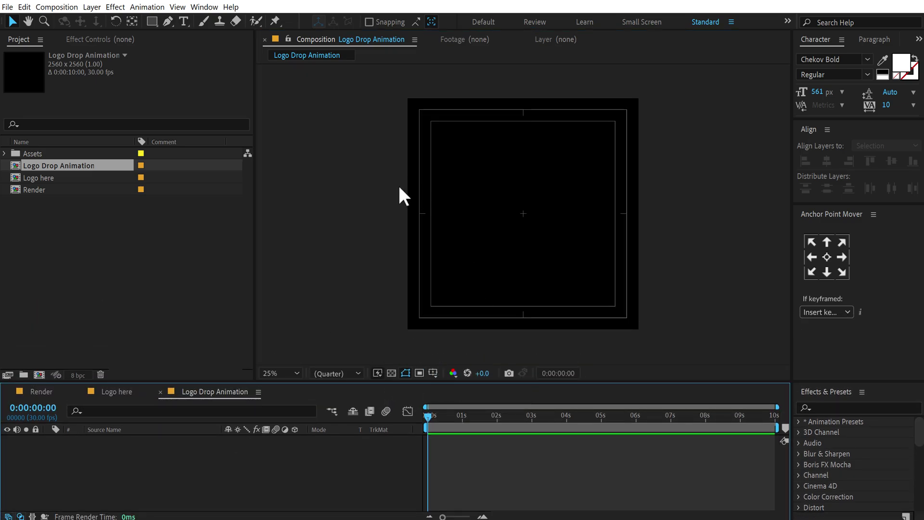
# Show the rulers and place a horizontal guide through the centre of the Logo Drop Animation composition
pyautogui.hotkey('ctrl', 'r')
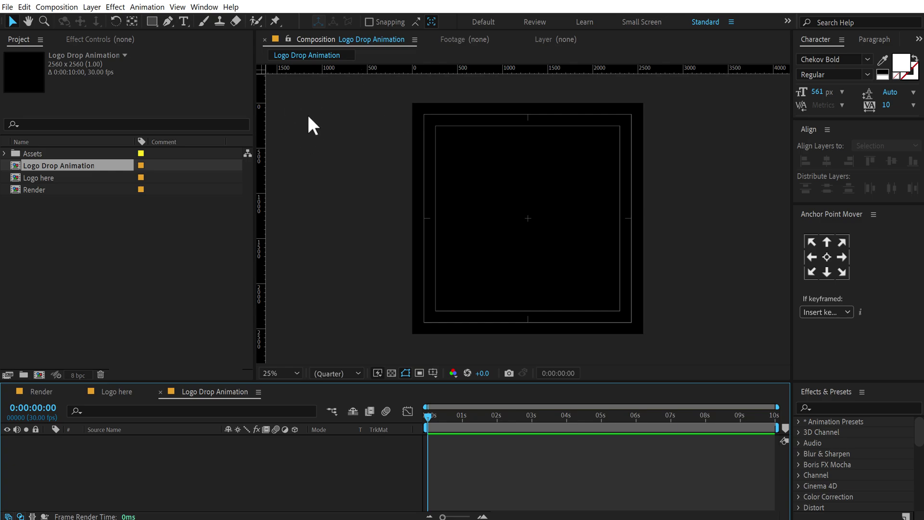
pyautogui.moveTo(470, 70); pyautogui.dragTo(470, 219)
pyautogui.click(470, 426)
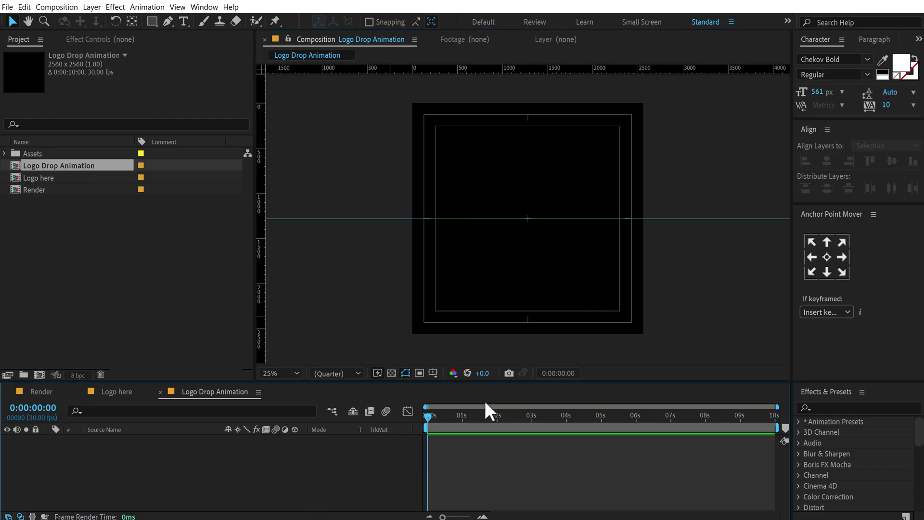
# Draw a red rectangle of about 2560 x 1284 px covering the composition's lower half, and expand its path properties
pyautogui.click(152, 21)
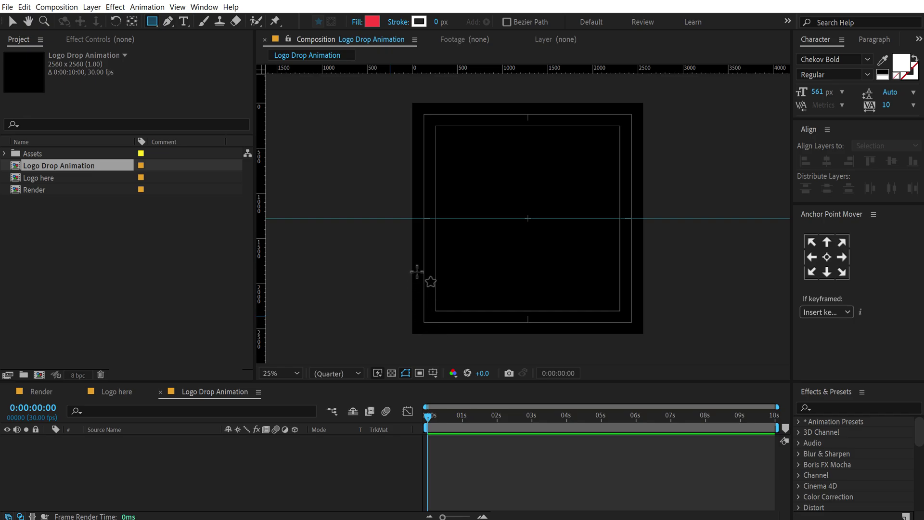
pyautogui.moveTo(412, 218)
pyautogui.mouseDown()
pyautogui.moveTo(476, 274)
pyautogui.moveTo(643, 334)
pyautogui.mouseUp()
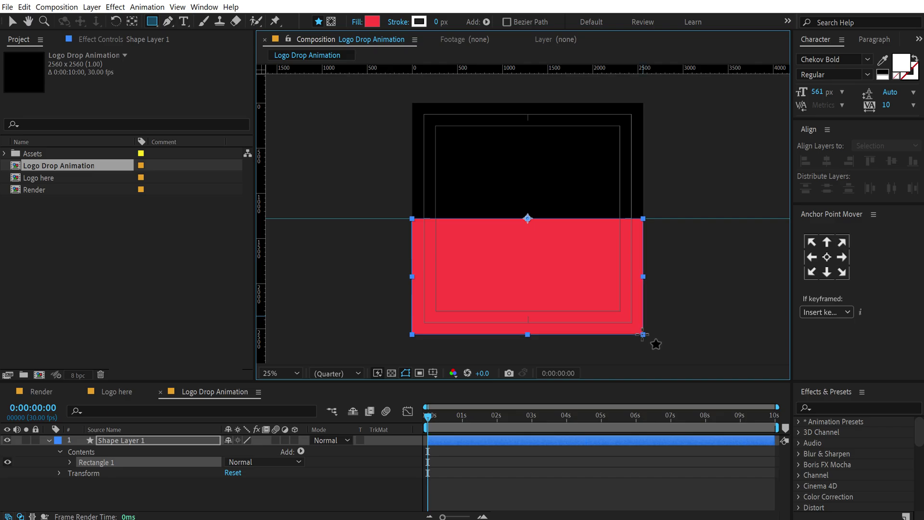
pyautogui.click(71, 462)
pyautogui.click(80, 473)
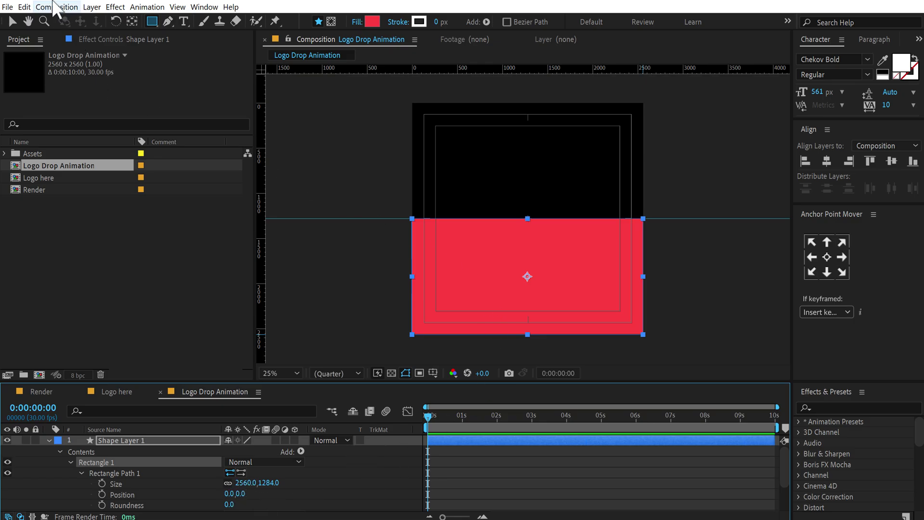
# Centre the rectangle's anchor point and align the rectangle horizontally to the middle of the composition
pyautogui.click(12, 21)
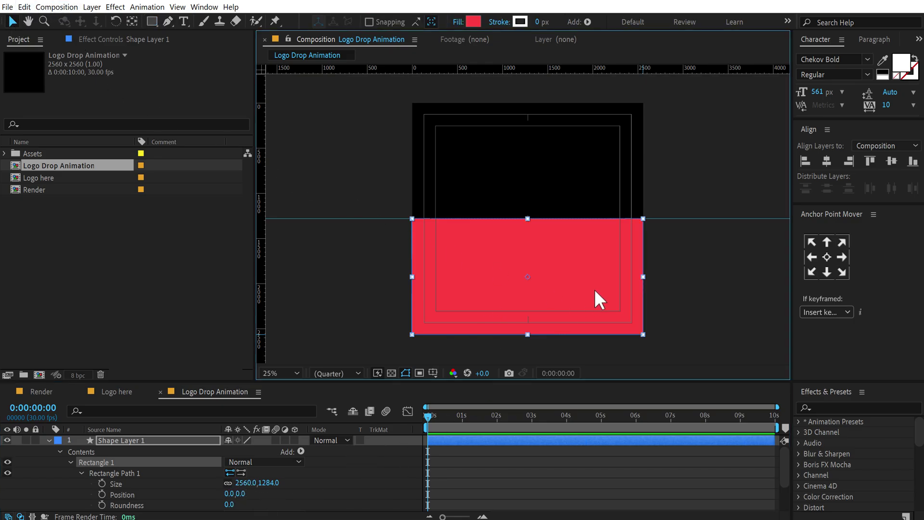
pyautogui.click(827, 256)
pyautogui.click(827, 161)
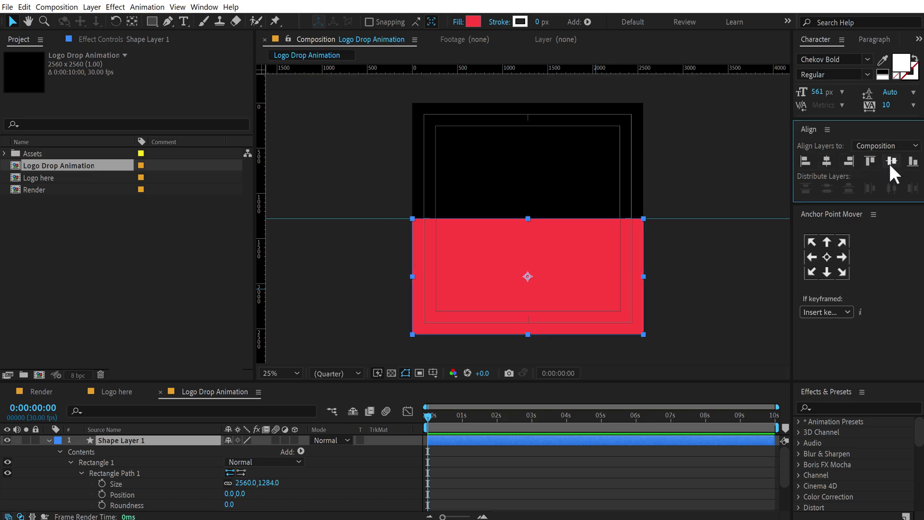
# Place a second horizontal guide through the rectangle's anchor point and delete the rectangle layer
pyautogui.moveTo(560, 270); pyautogui.dragTo(547, 221)
pyautogui.moveTo(505, 72); pyautogui.dragTo(504, 230)
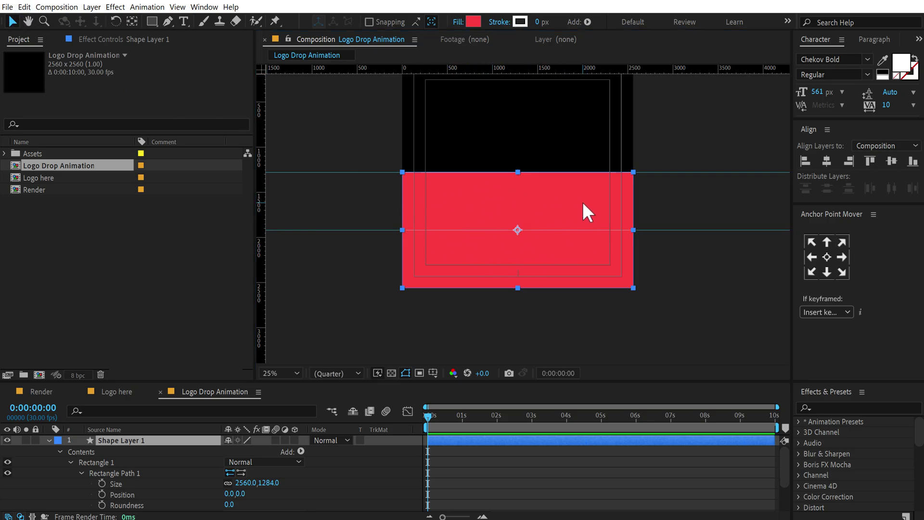
pyautogui.press('Delete')
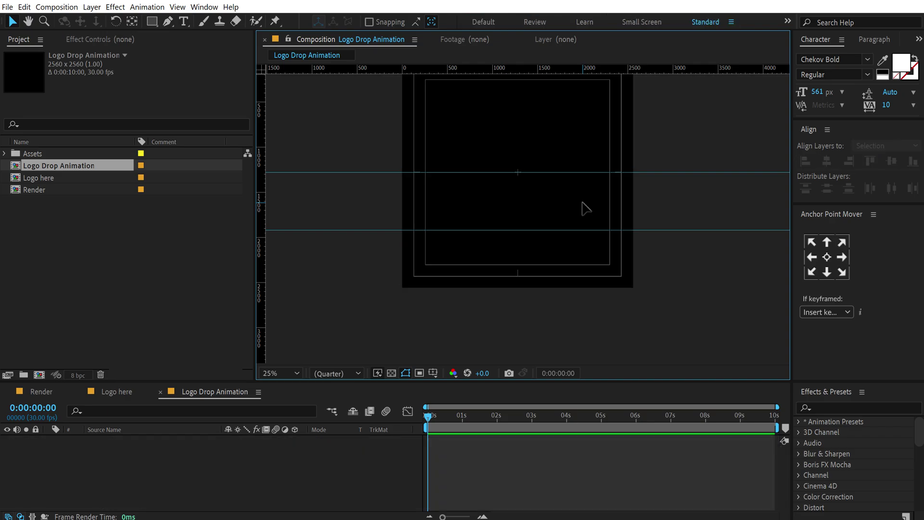
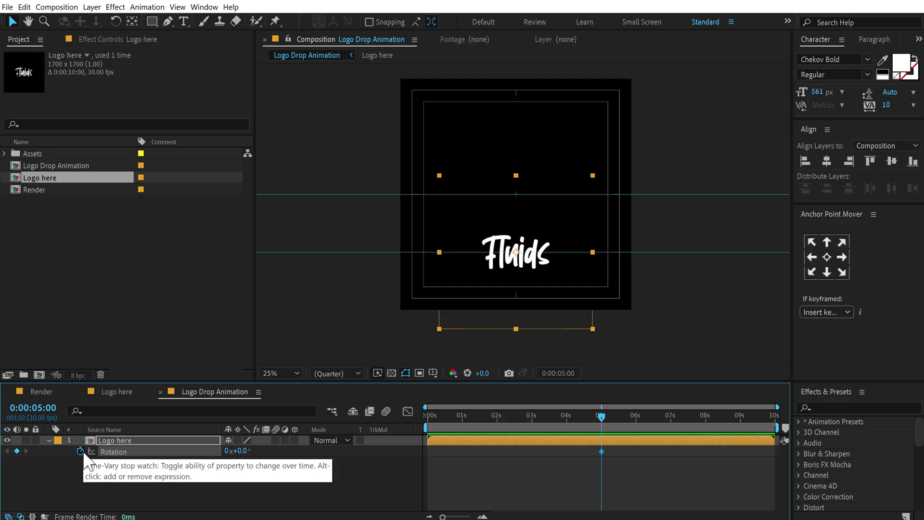
# Reveal the Logo here layer's keyframed properties and set its rotation to -45° at 1 second
pyautogui.press('u')
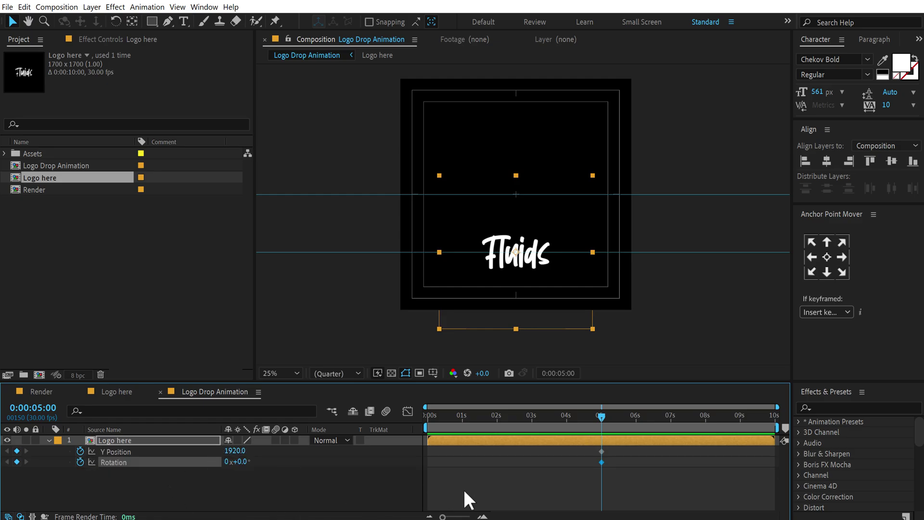
pyautogui.press('F2')
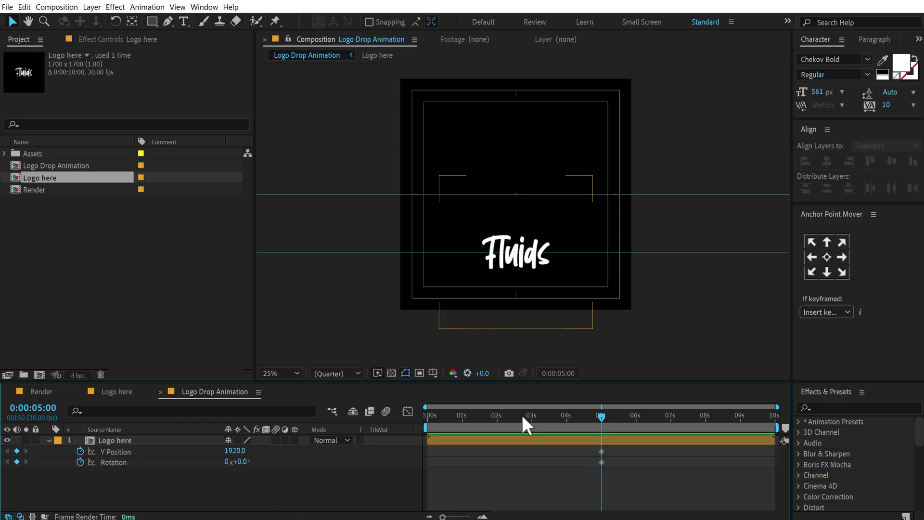
pyautogui.moveTo(506, 415); pyautogui.dragTo(462, 418)
pyautogui.click(239, 462)
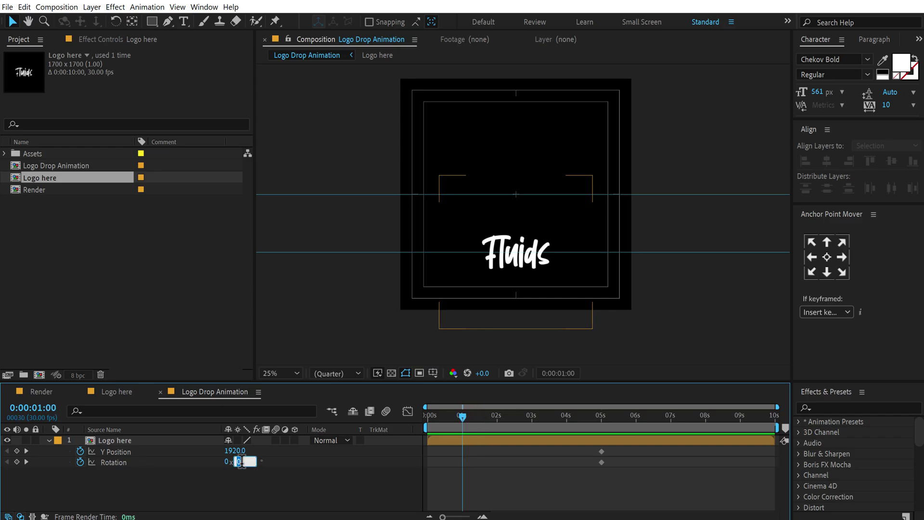
pyautogui.write('-45')
pyautogui.press('Return')
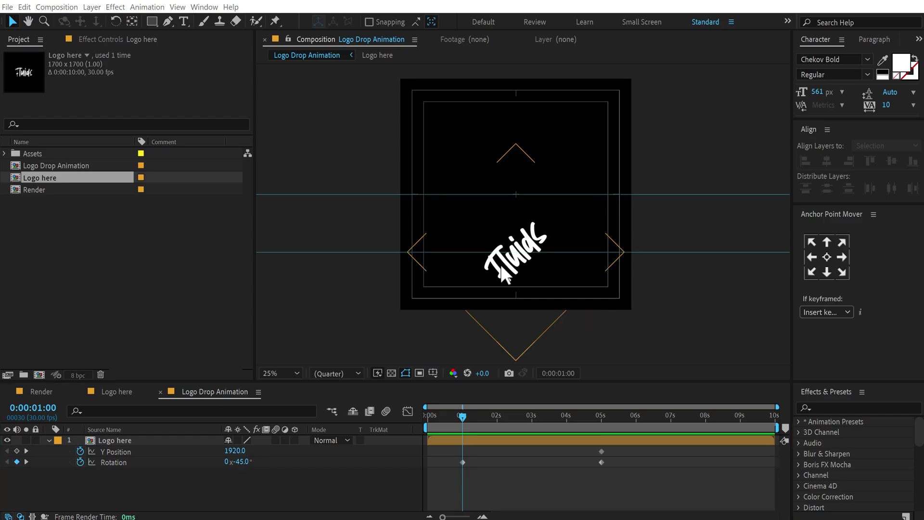
# Keyframe the logo's Y position at 1800 at 1 second and at about -484, above the frame, at 0 seconds
pyautogui.click(530, 248)
pyautogui.hotkey('alt', 'shift', 'p')
pyautogui.moveTo(530, 248); pyautogui.dragTo(530, 236)
pyautogui.moveTo(455, 421); pyautogui.dragTo(417, 424)
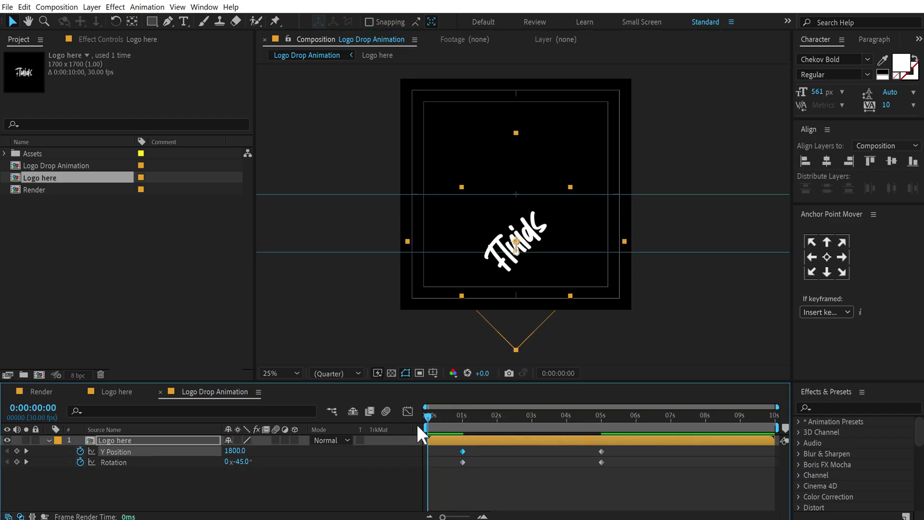
pyautogui.moveTo(531, 238); pyautogui.dragTo(531, 50)
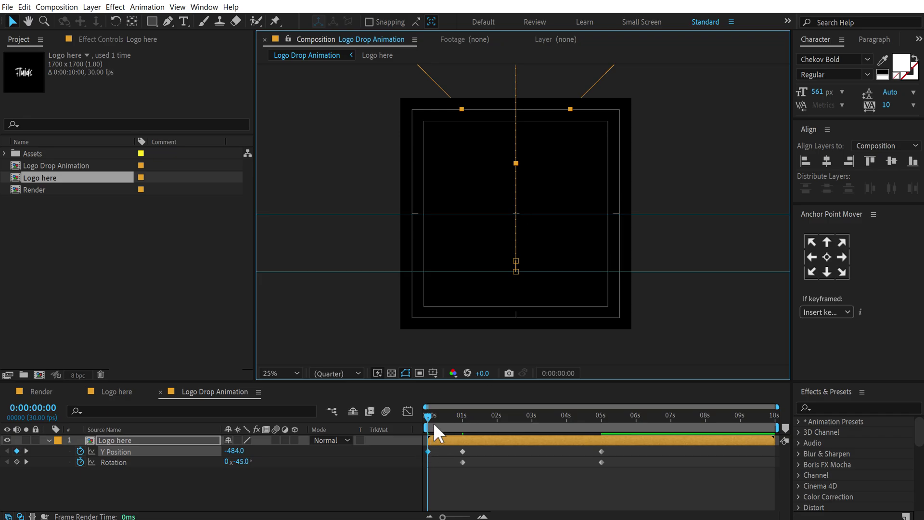
pyautogui.moveTo(433, 419); pyautogui.dragTo(481, 415)
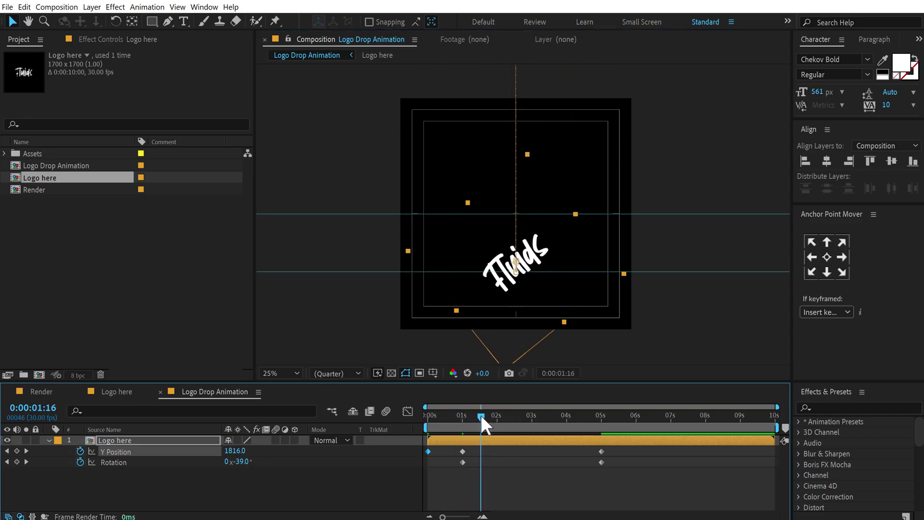
# Apply Easy Ease to the Y position keyframes at 1 and 5 seconds and show their value graph in an enlarged timeline
pyautogui.moveTo(611, 448); pyautogui.dragTo(457, 450)
pyautogui.press('F9')
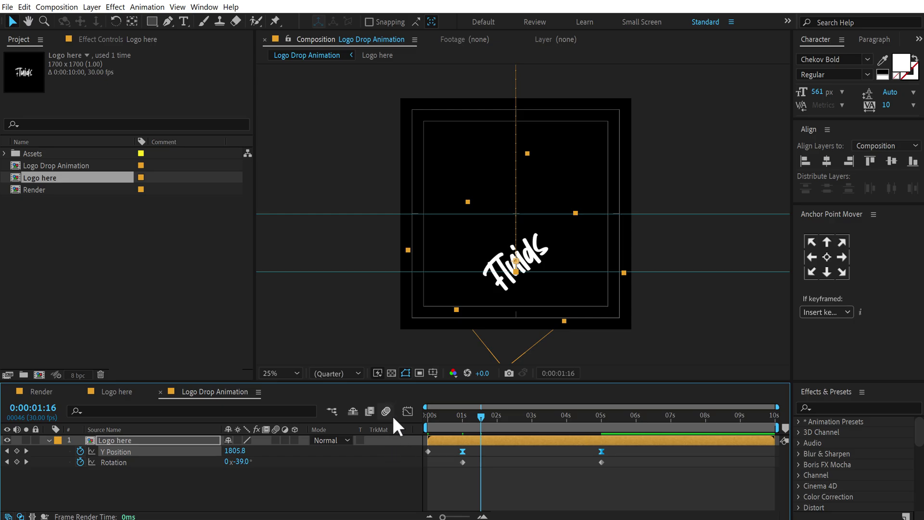
pyautogui.click(407, 412)
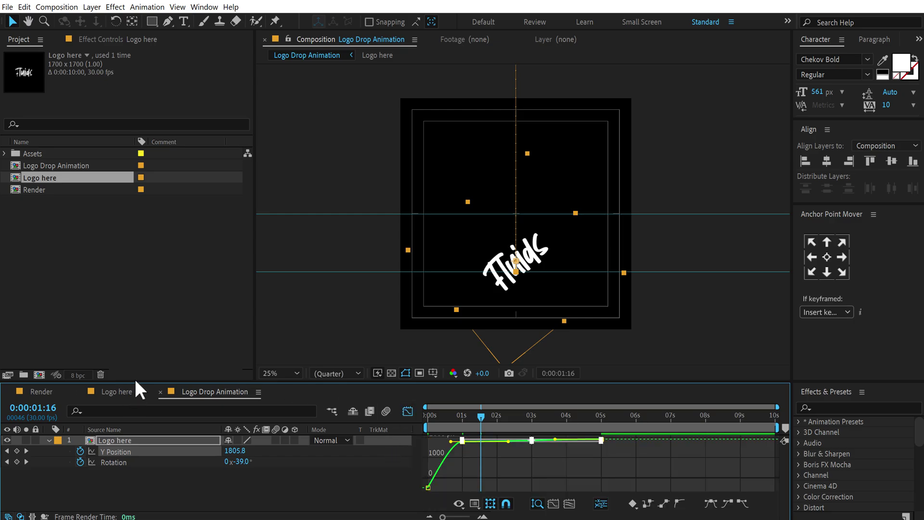
pyautogui.moveTo(134, 381); pyautogui.dragTo(151, 224)
pyautogui.rightClick(568, 364)
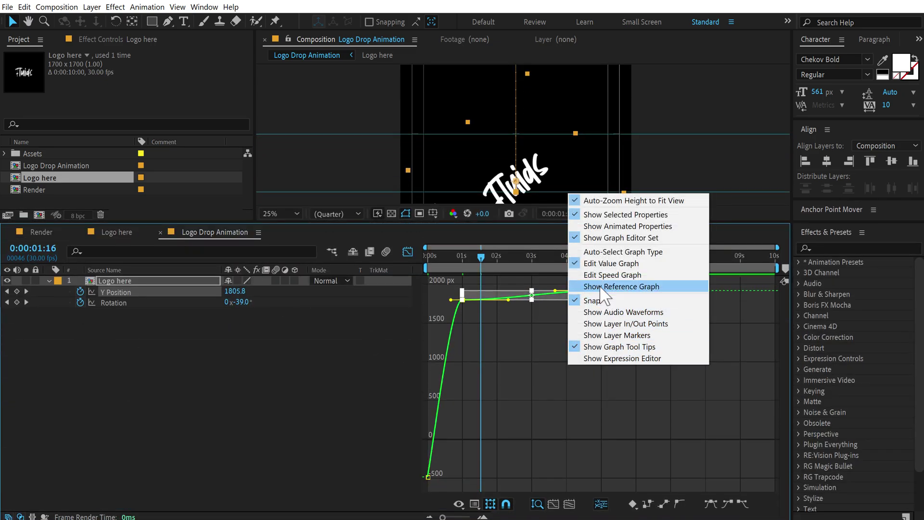
pyautogui.click(610, 263)
# Smooth the Y position curve by steepening its handles at the 1-second keyframe and extending the 5-second keyframe's handle back to about 2 seconds
pyautogui.moveTo(455, 295); pyautogui.dragTo(440, 330)
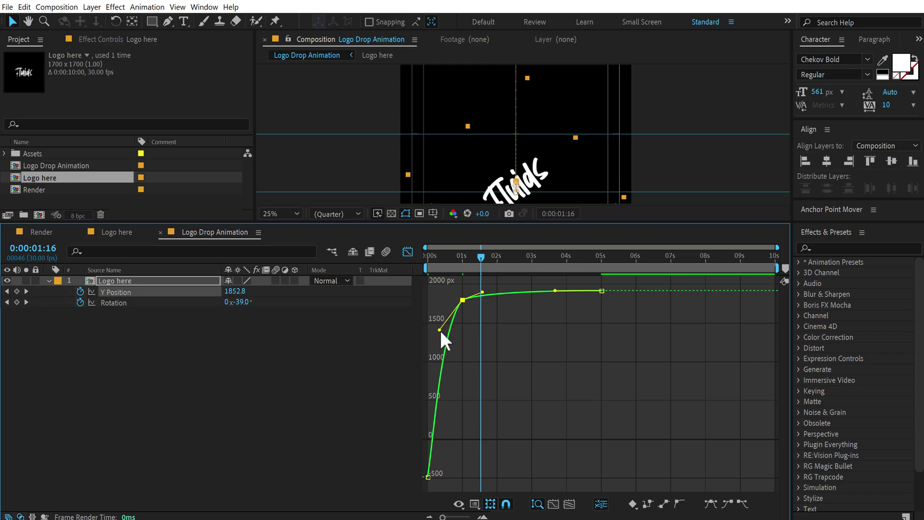
pyautogui.moveTo(555, 291); pyautogui.dragTo(505, 287)
pyautogui.click(472, 257)
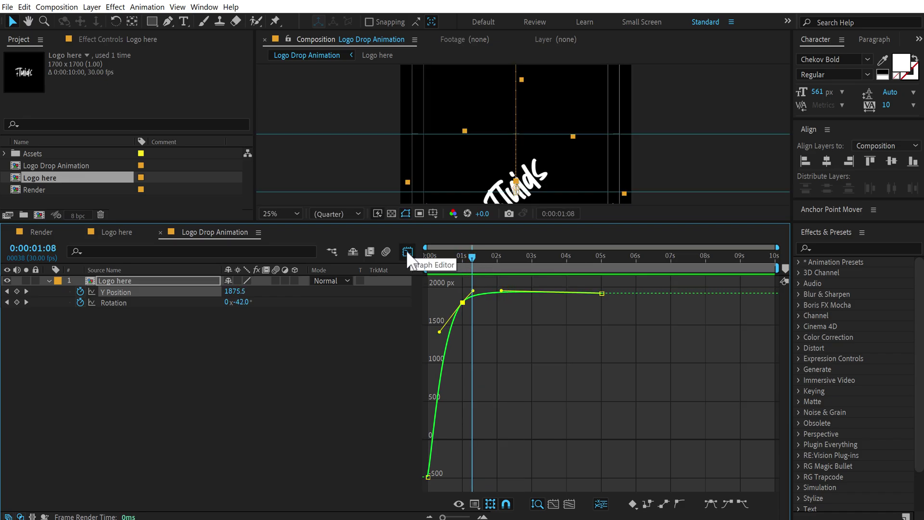
pyautogui.click(408, 252)
# Apply Easy Ease to both rotation keyframes and extend the 5-second keyframe's ease handle back to about 1.5 seconds in the graph
pyautogui.moveTo(632, 323); pyautogui.dragTo(448, 302)
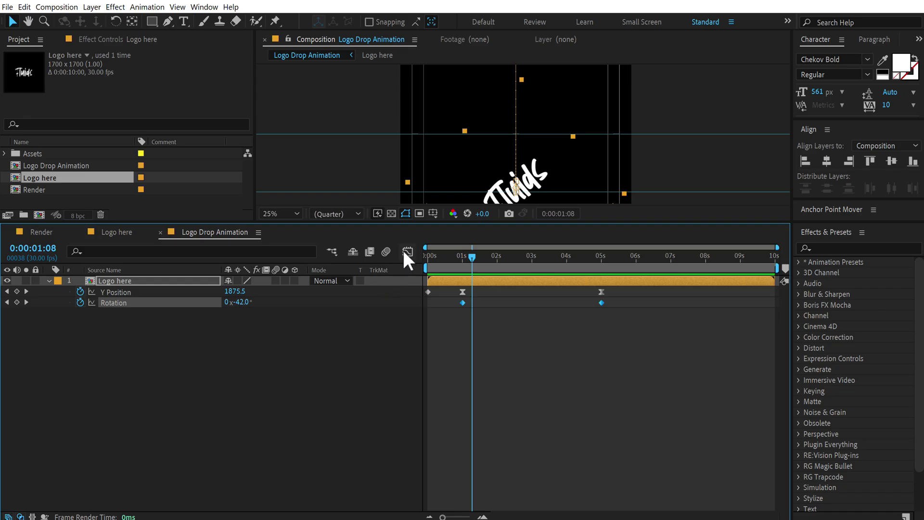
pyautogui.press('F9')
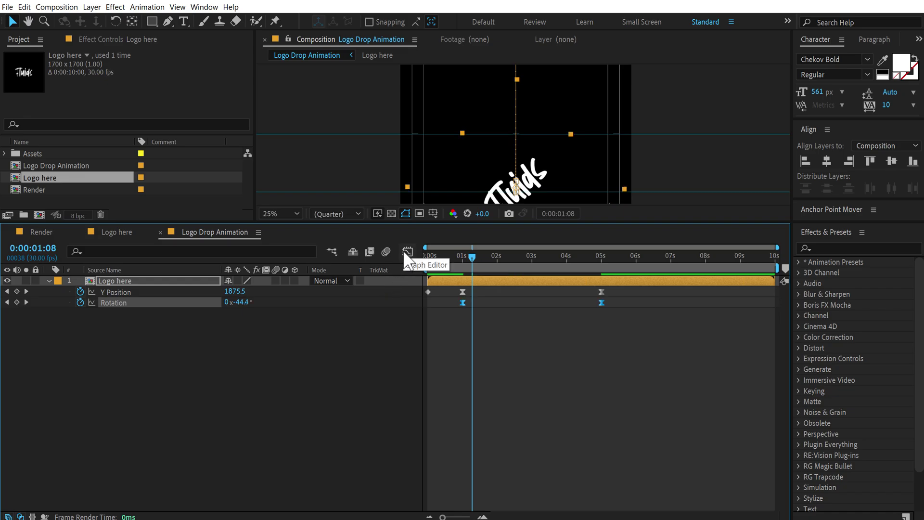
pyautogui.click(407, 251)
pyautogui.click(602, 291)
pyautogui.moveTo(557, 292); pyautogui.dragTo(482, 291)
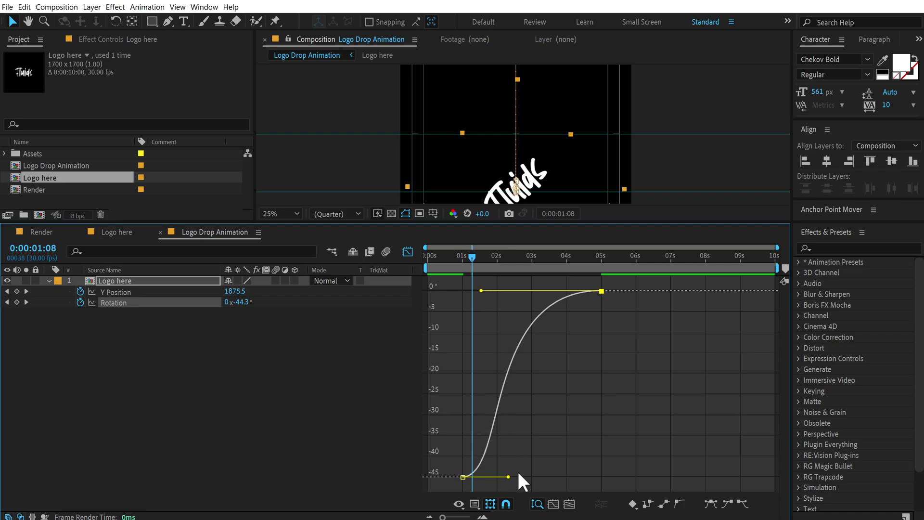
pyautogui.moveTo(508, 475); pyautogui.dragTo(509, 475)
# Play back and scrub through the logo's drop and rotation with the composition view enlarged to check the motion
pyautogui.press('space')
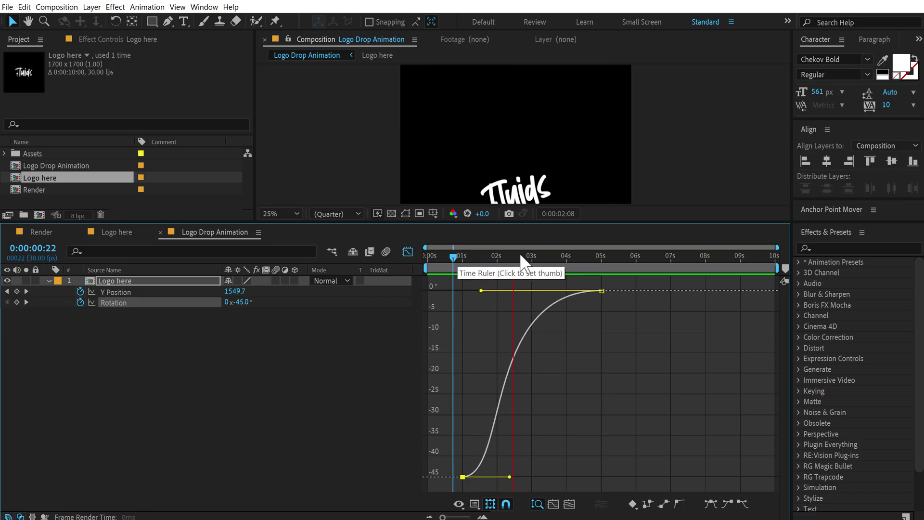
pyautogui.moveTo(476, 270); pyautogui.dragTo(463, 276)
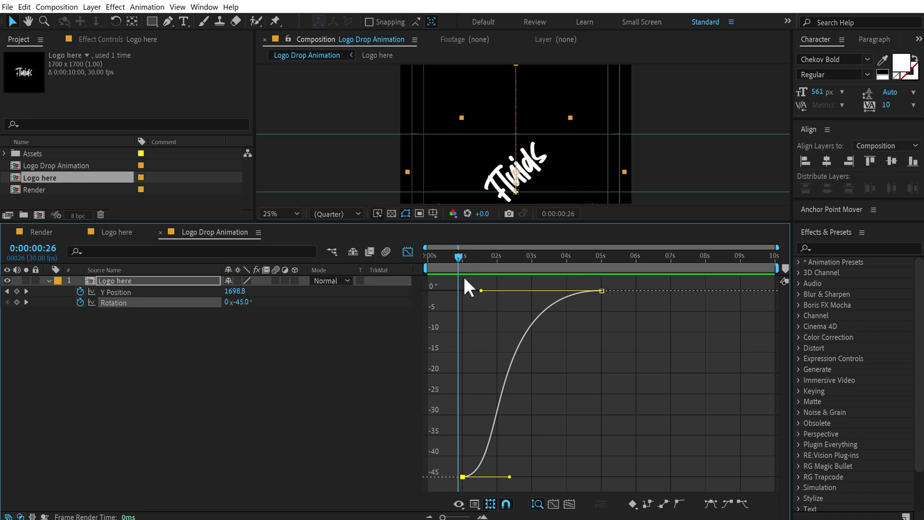
pyautogui.press('space')
pyautogui.press('space')
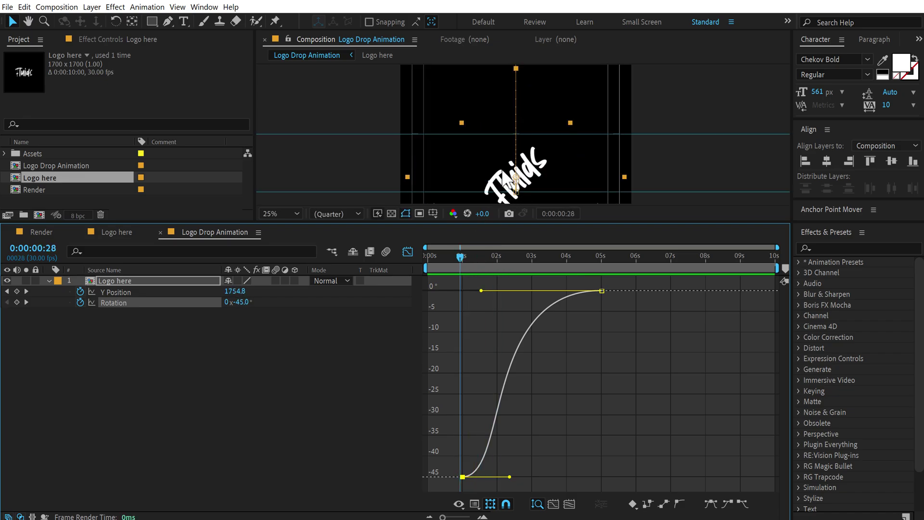
pyautogui.click(501, 135)
pyautogui.moveTo(375, 222); pyautogui.dragTo(375, 296)
pyautogui.press('space')
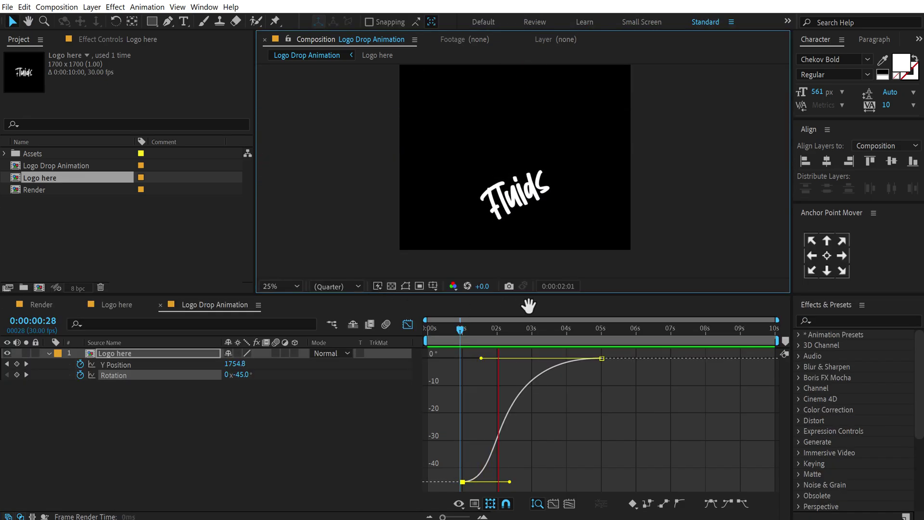
pyautogui.moveTo(539, 327); pyautogui.dragTo(620, 328)
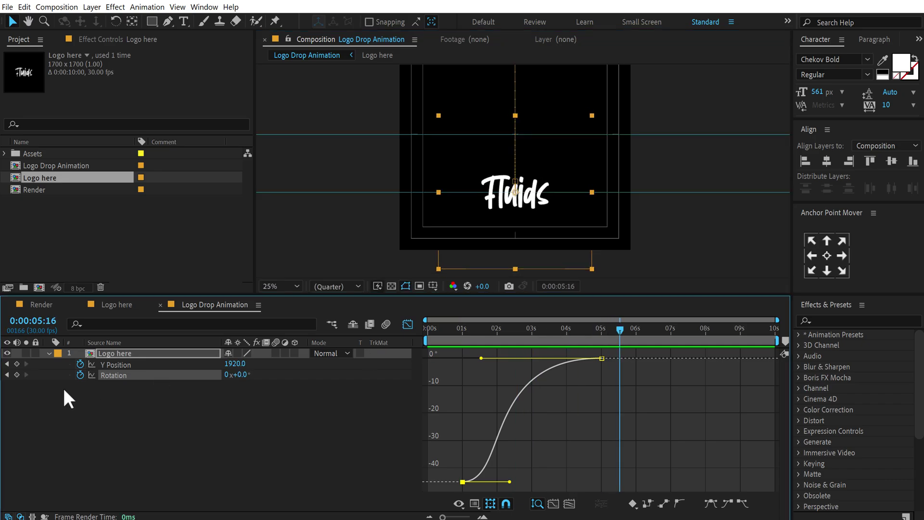
# Create a 2560 x 1440 px composition named Logo Drop
pyautogui.click(30, 274)
pyautogui.click(39, 288)
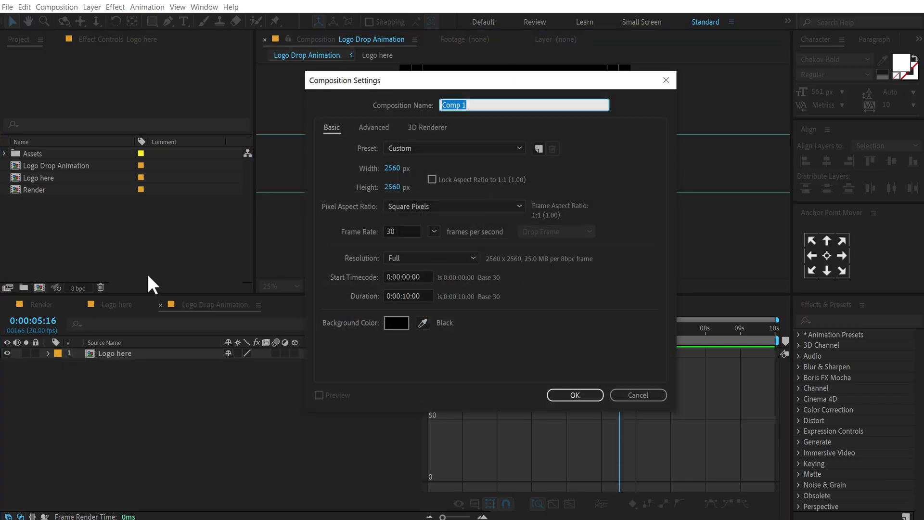
pyautogui.write('Logo Drop')
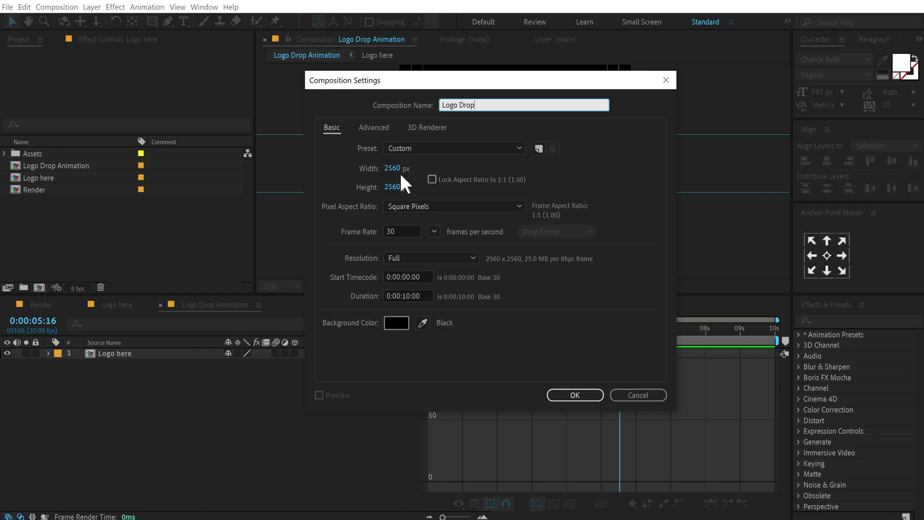
pyautogui.click(393, 187)
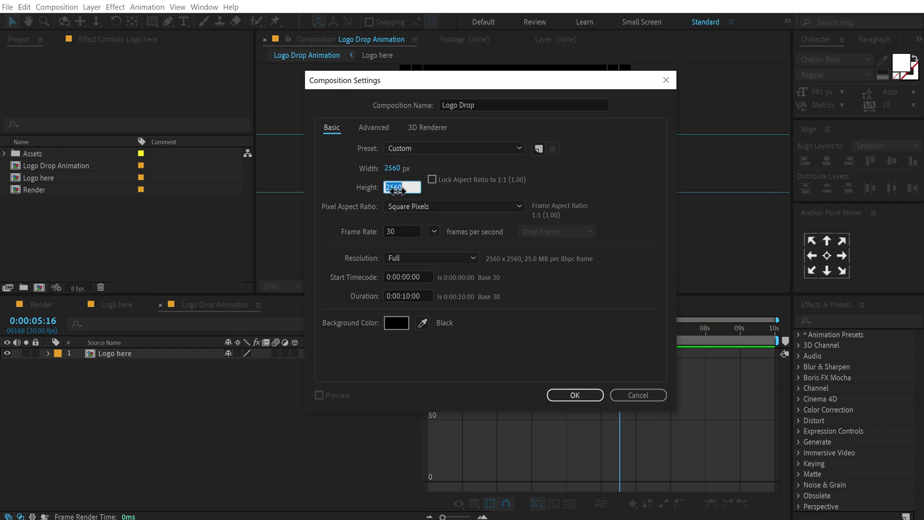
pyautogui.write('1440')
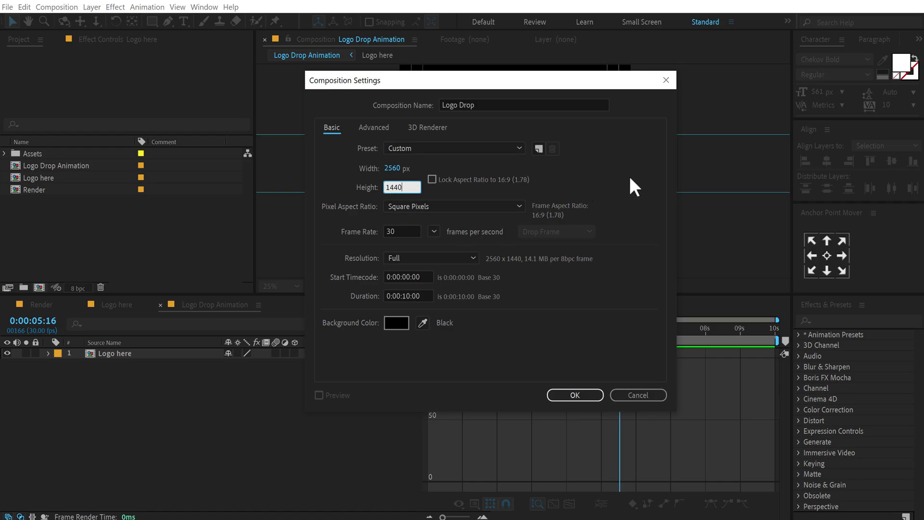
pyautogui.click(571, 392)
# Nest Logo Drop Animation in the Logo Drop composition, align it to the bottom edge and check the framing at 0:00:03:11
pyautogui.click(72, 234)
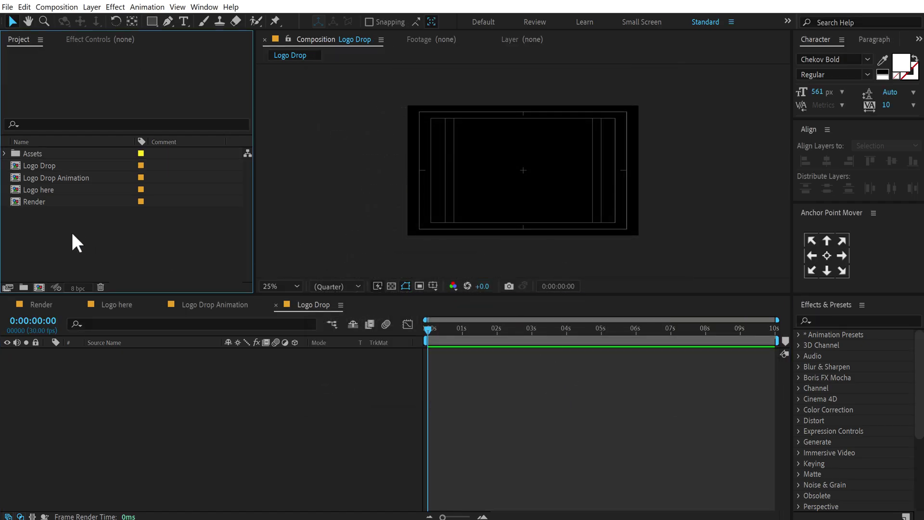
pyautogui.moveTo(60, 177); pyautogui.dragTo(101, 378)
pyautogui.moveTo(533, 232); pyautogui.dragTo(532, 181)
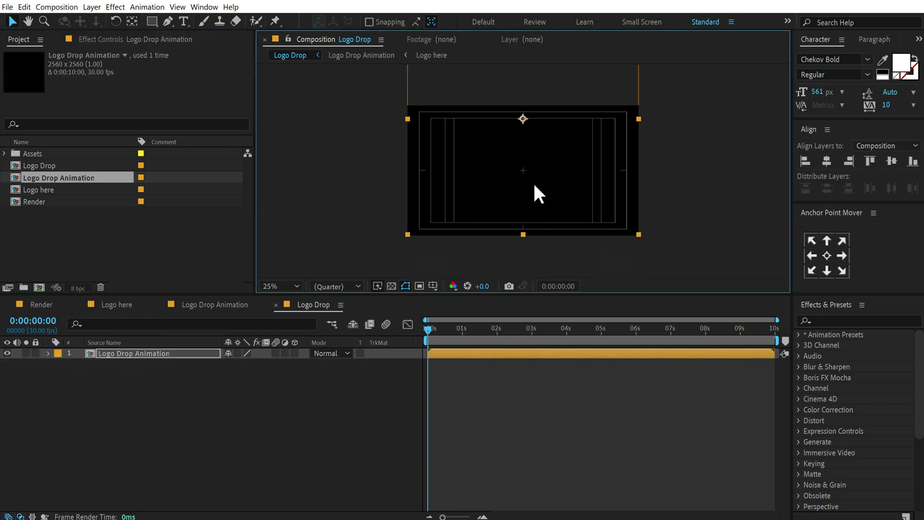
pyautogui.click(912, 162)
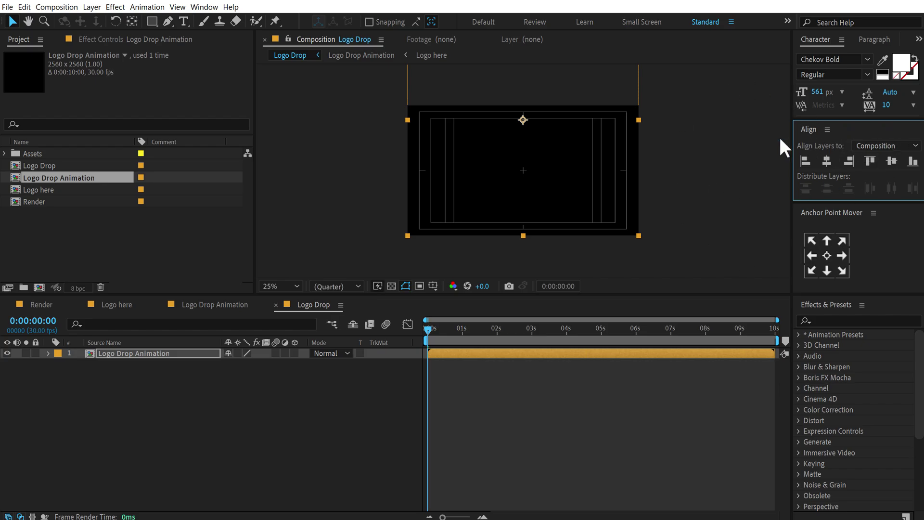
pyautogui.click(205, 7)
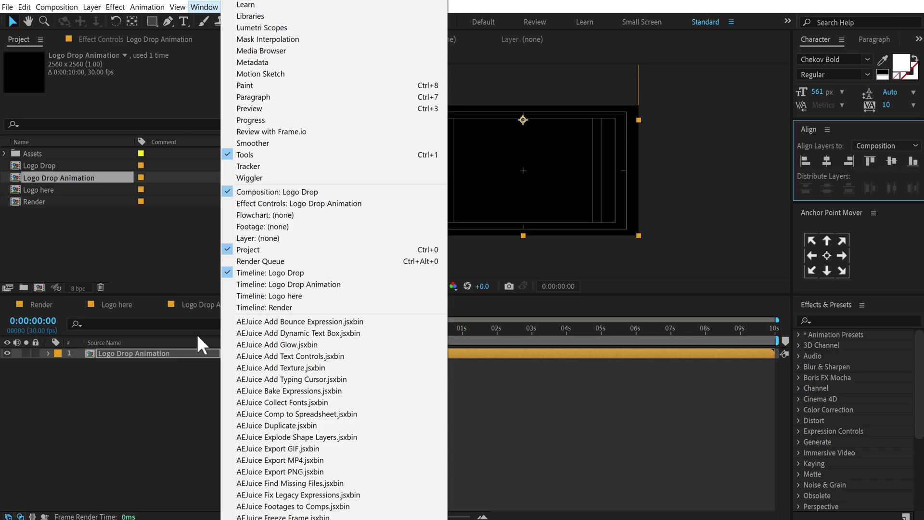
pyautogui.click(97, 469)
pyautogui.moveTo(440, 327); pyautogui.dragTo(544, 350)
# Create a 2560 x 1440 px composition named Air Bubble
pyautogui.click(144, 241)
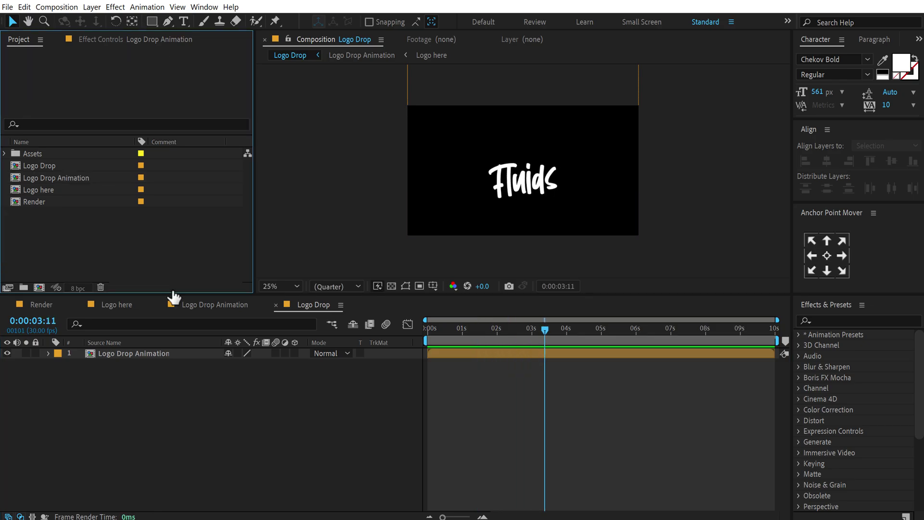
pyautogui.click(39, 287)
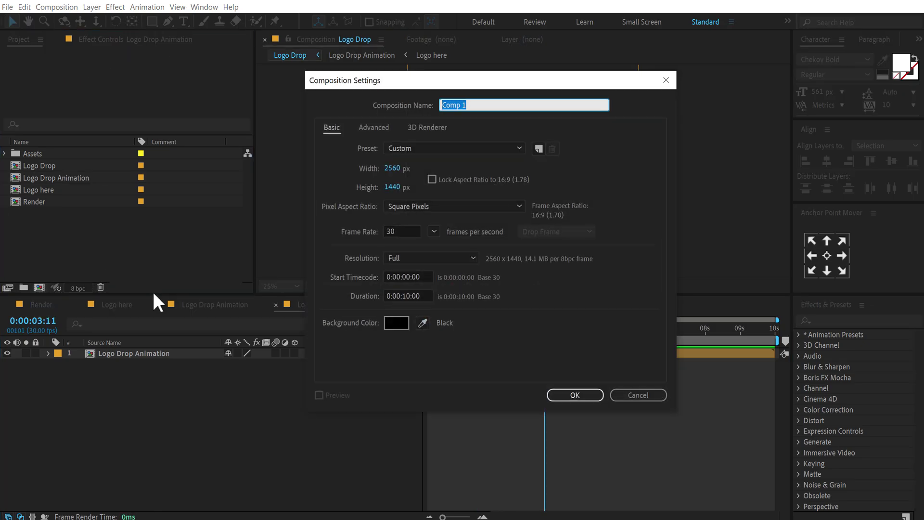
pyautogui.write('Air Bubble')
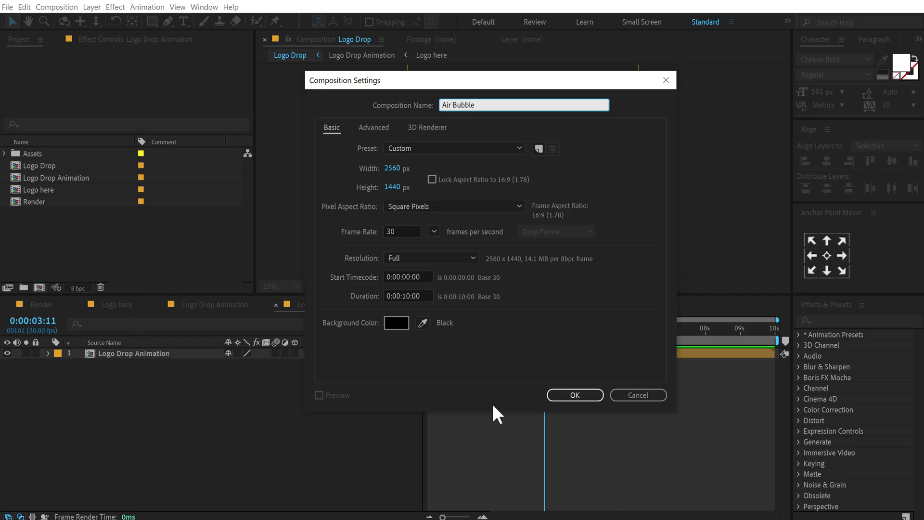
pyautogui.click(588, 394)
pyautogui.click(135, 261)
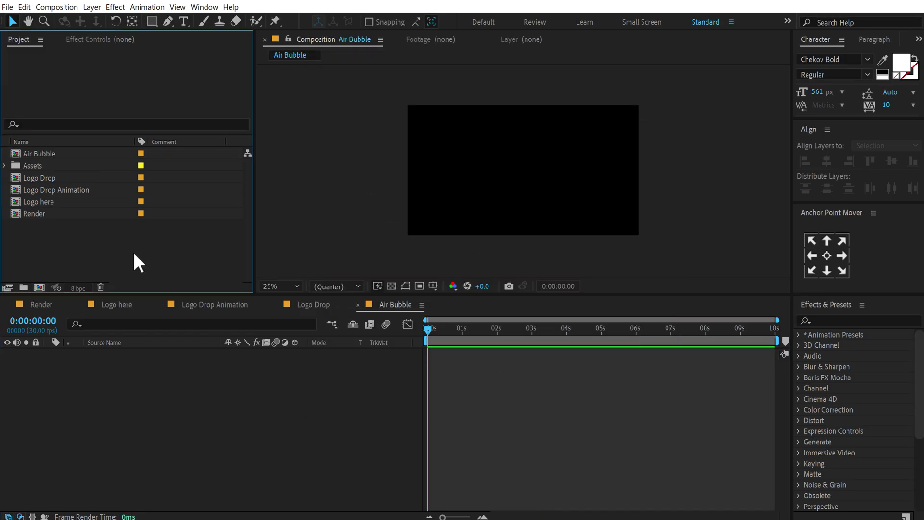
# Add the Logo Drop composition to Air Bubble, go to 0:00:01:08 and select the layer with its effect controls shown
pyautogui.moveTo(41, 177); pyautogui.dragTo(98, 383)
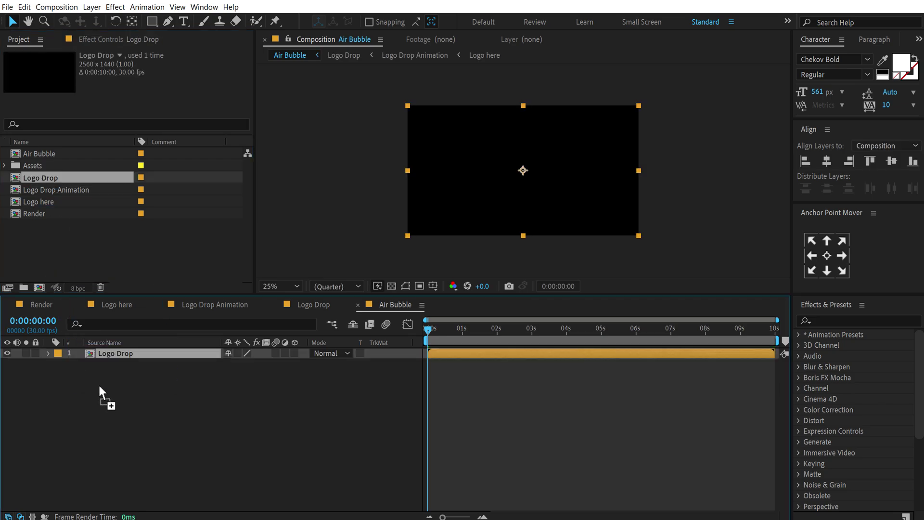
pyautogui.moveTo(461, 325)
pyautogui.mouseDown()
pyautogui.moveTo(481, 330)
pyautogui.moveTo(472, 331)
pyautogui.mouseUp()
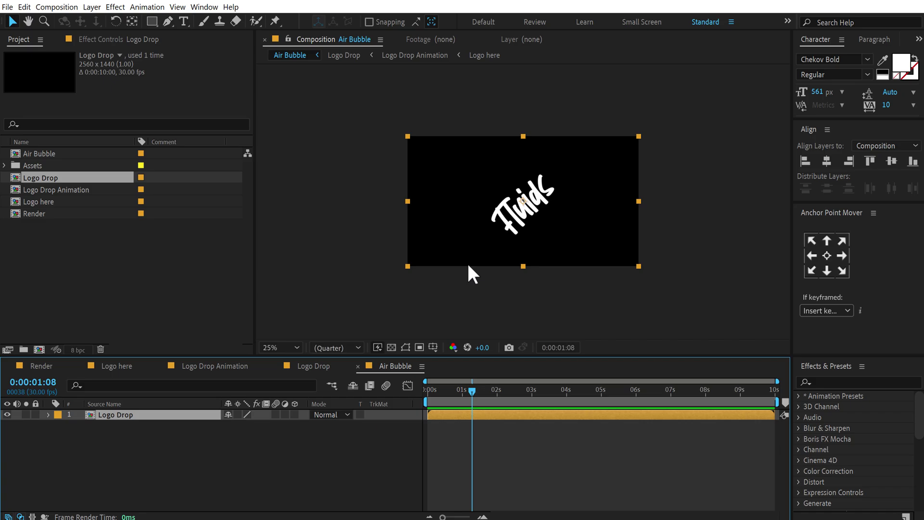
pyautogui.press('.')
pyautogui.click(141, 412)
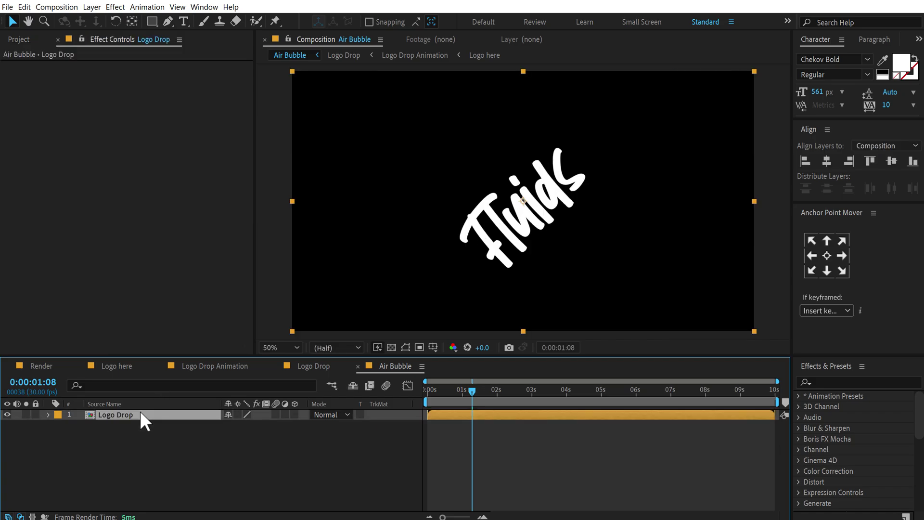
# Add a Bevel and Emboss layer style to the Logo Drop layer and expose all its settings in an enlarged timeline
pyautogui.rightClick(141, 412)
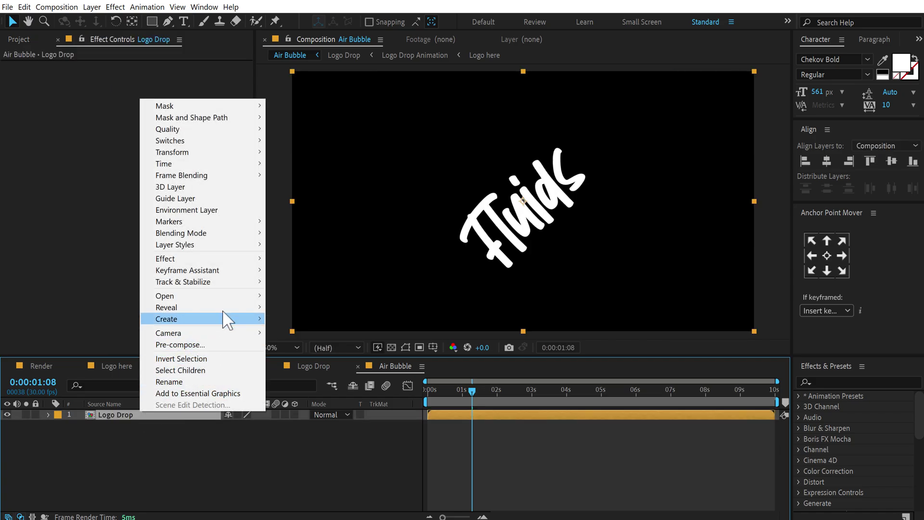
pyautogui.moveTo(208, 245)
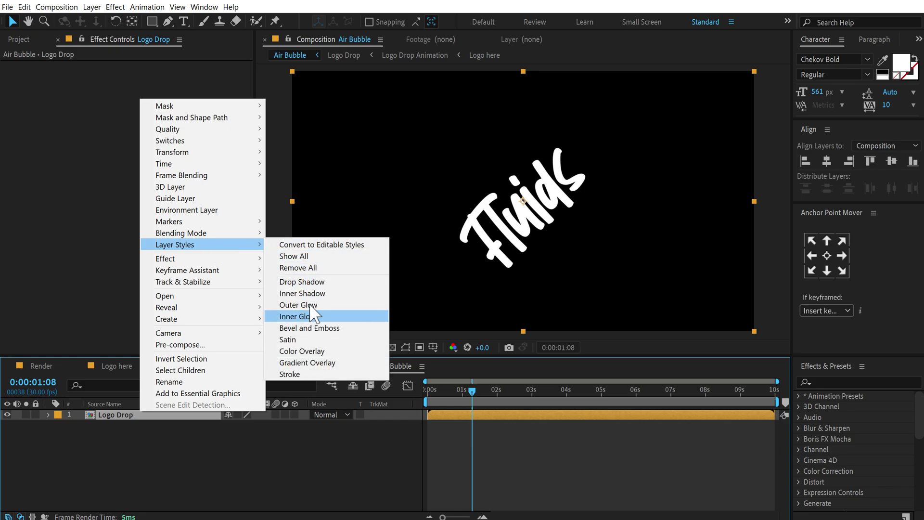
pyautogui.click(313, 329)
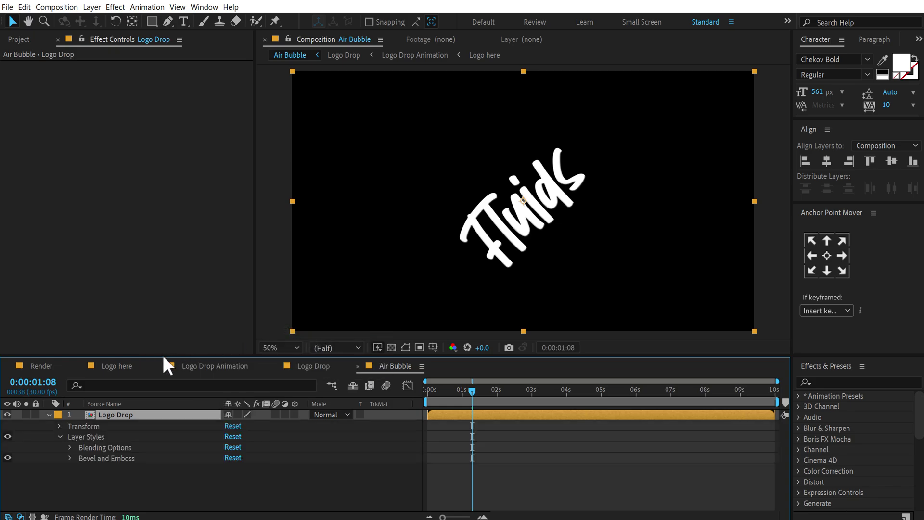
pyautogui.moveTo(163, 356); pyautogui.dragTo(162, 235)
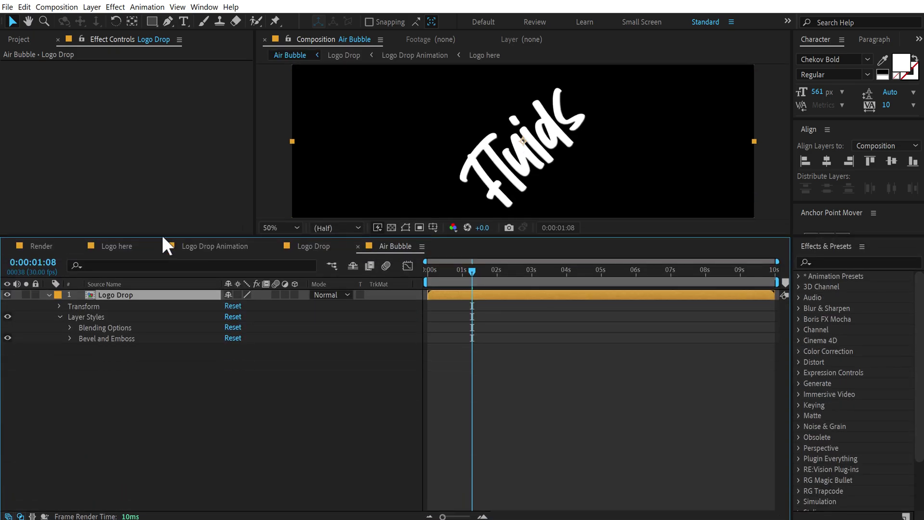
pyautogui.click(69, 339)
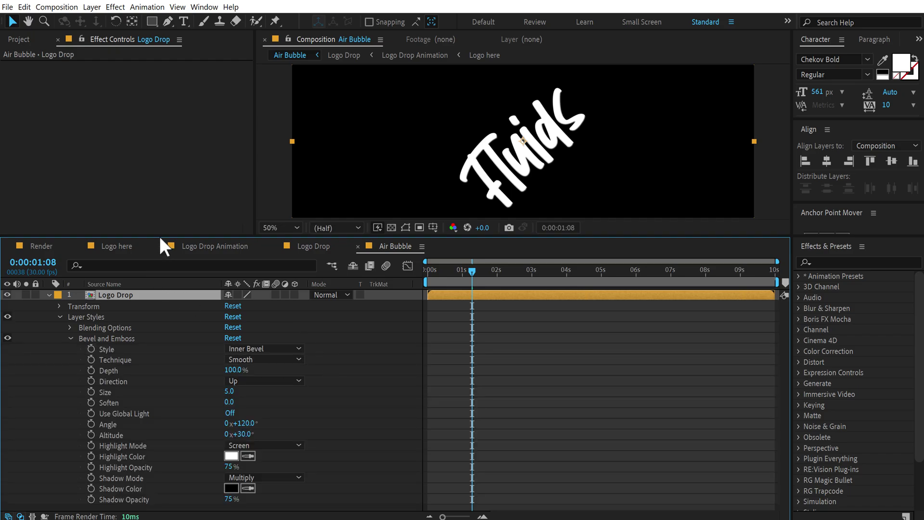
pyautogui.moveTo(160, 236); pyautogui.dragTo(163, 196)
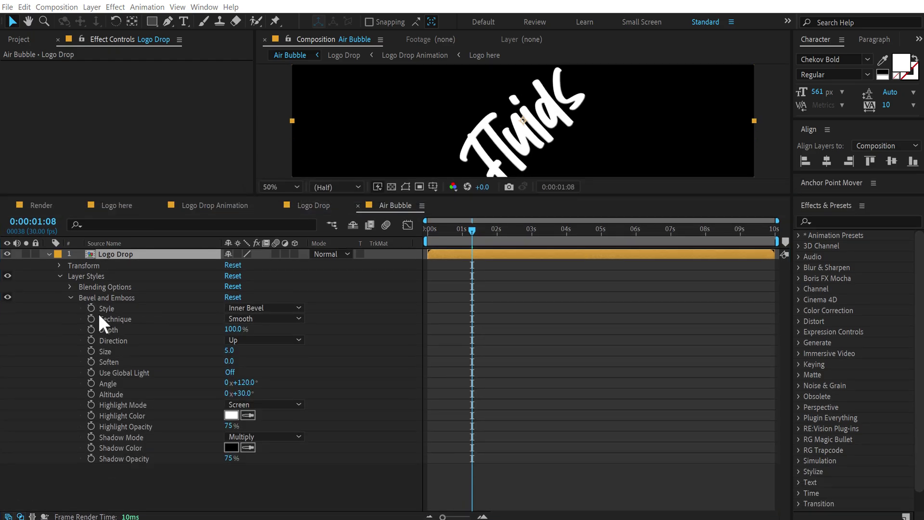
# Set the Bevel and Emboss style to Pillow Emboss and its size to 60
pyautogui.click(263, 310)
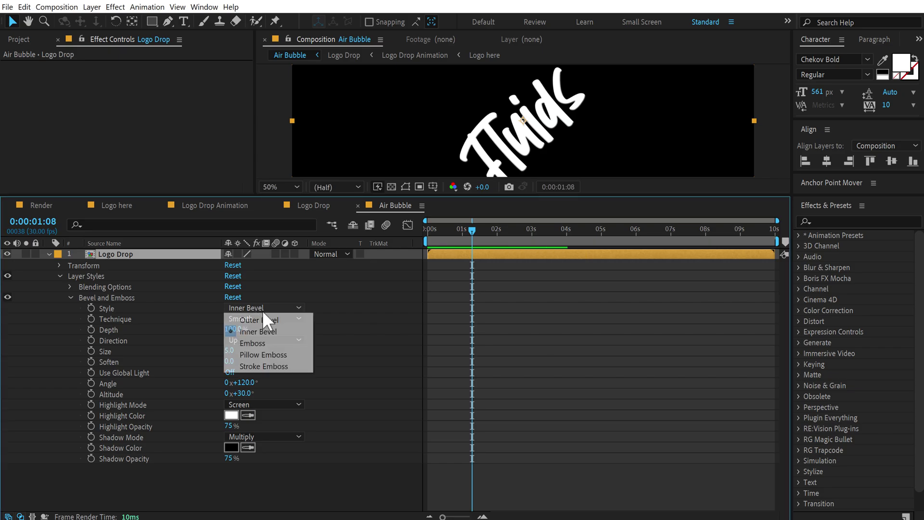
pyautogui.click(289, 356)
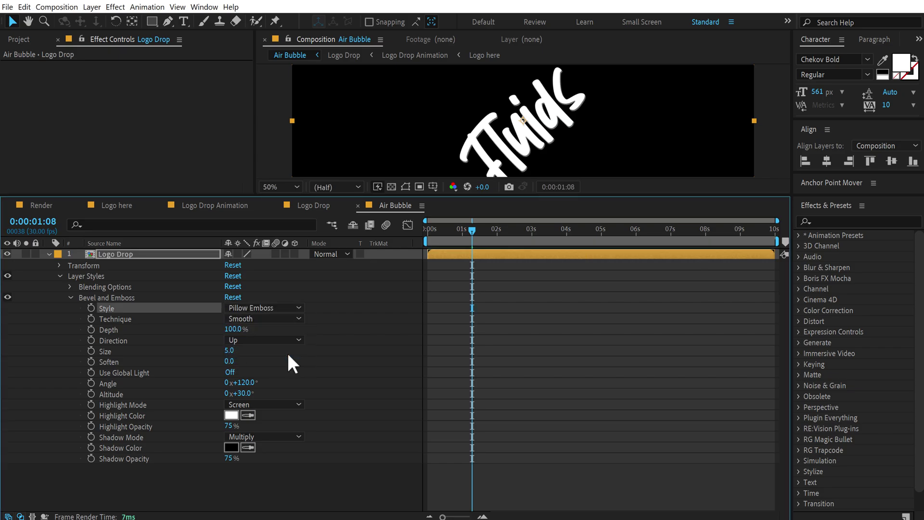
pyautogui.click(228, 351)
pyautogui.write('6')
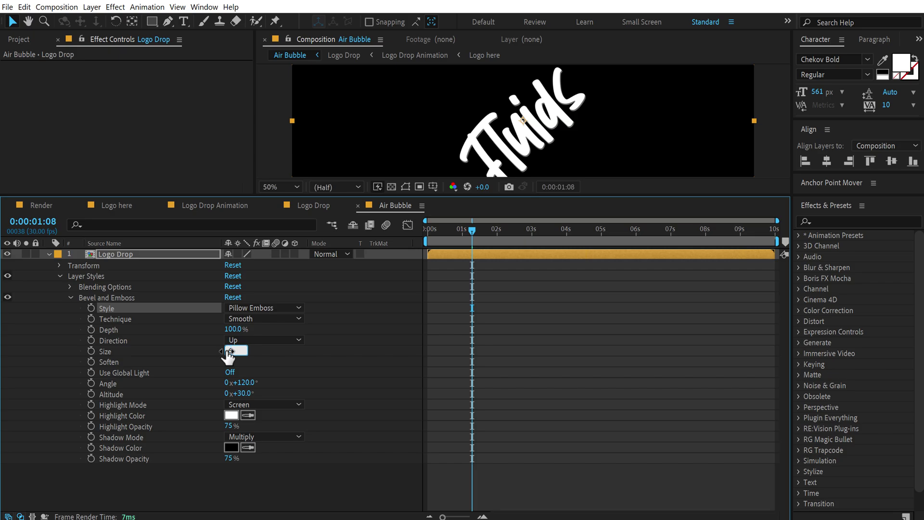
pyautogui.write('0')
pyautogui.press('Return')
# Set the bevel's angle to 60° and its altitude to 60°
pyautogui.click(243, 412)
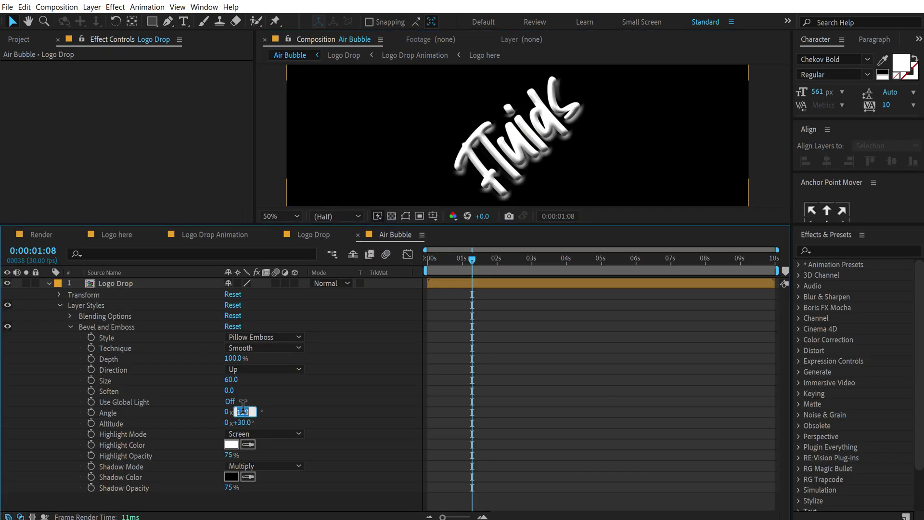
pyautogui.write('60')
pyautogui.press('Return')
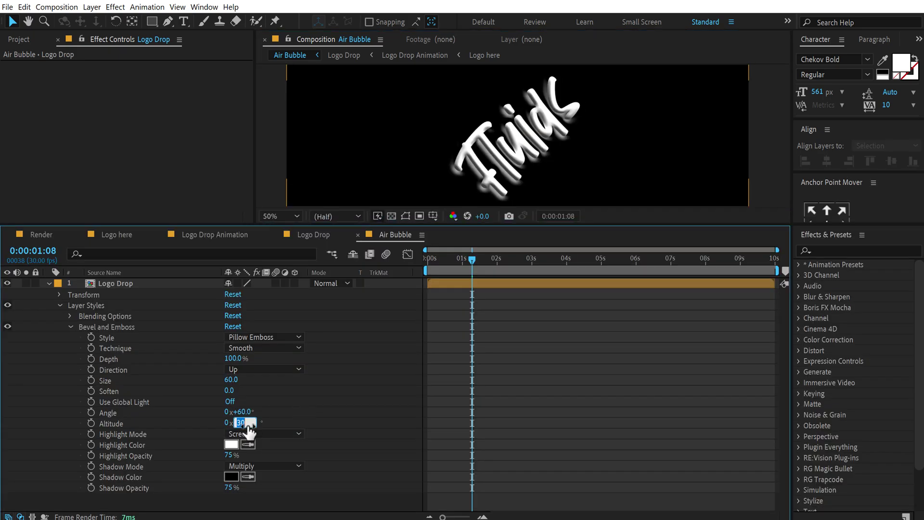
pyautogui.write('60')
pyautogui.press('Return')
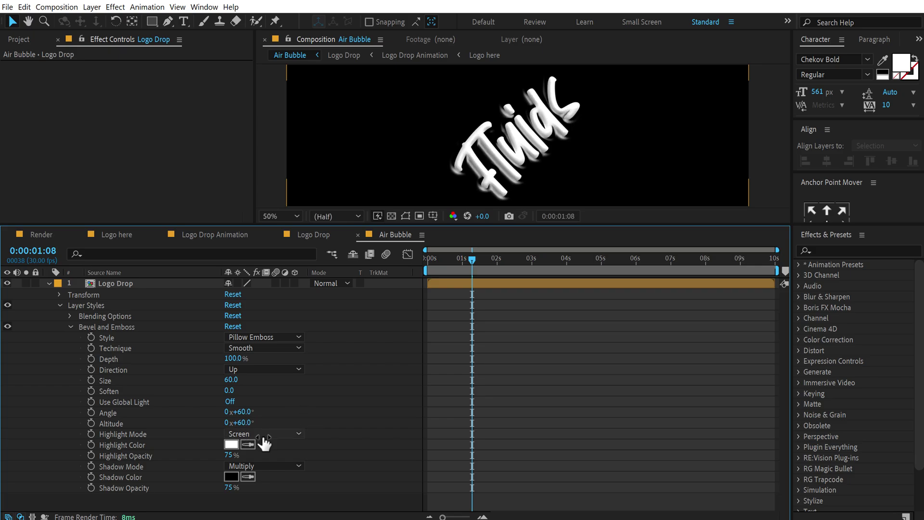
# Set the bevel's highlight mode to Normal and its highlight color to dark blue 083756
pyautogui.click(262, 434)
pyautogui.click(251, 103)
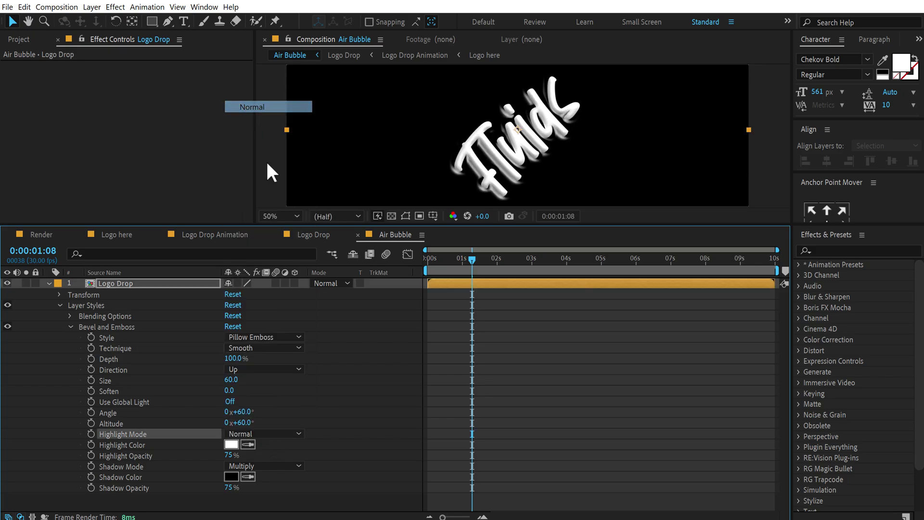
pyautogui.click(231, 444)
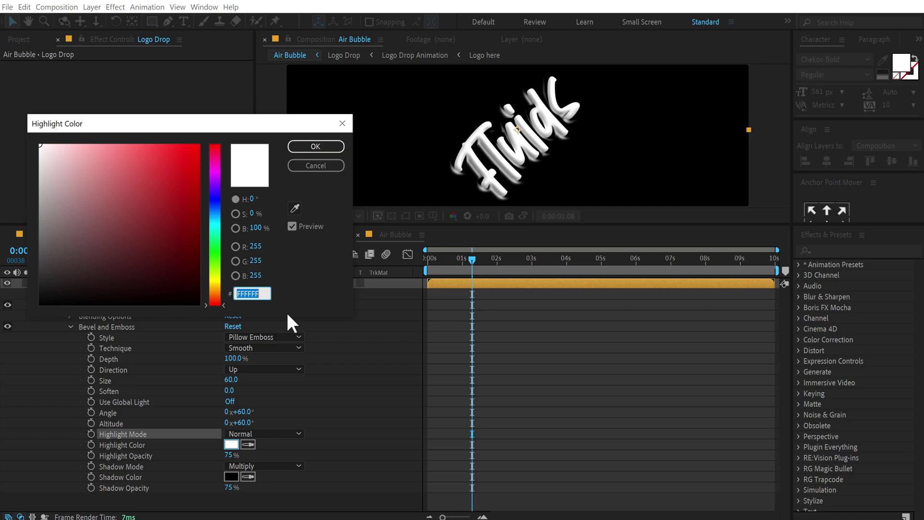
pyautogui.click(216, 214)
pyautogui.moveTo(180, 238)
pyautogui.mouseDown()
pyautogui.moveTo(188, 270)
pyautogui.moveTo(183, 247)
pyautogui.mouseUp()
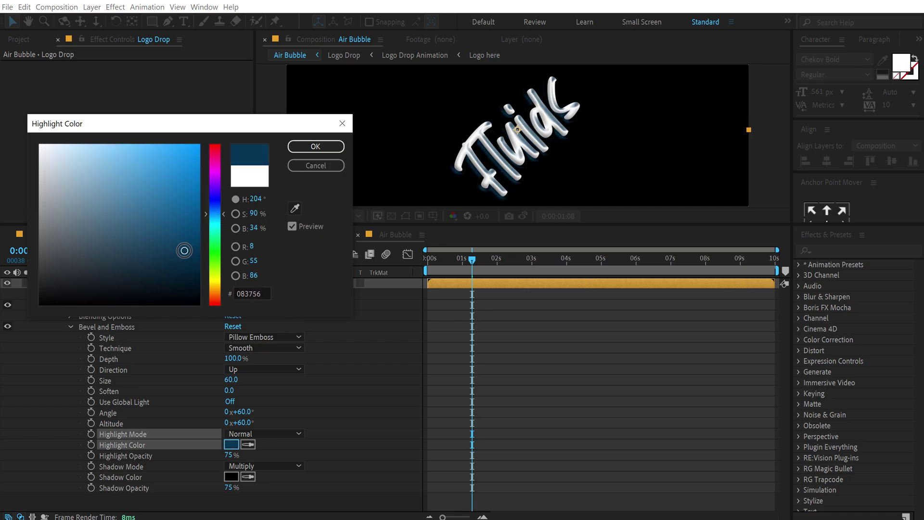
pyautogui.press('Return')
# Set the bevel's shadow mode to Screen with 0% shadow opacity, and raise the highlight opacity to 100%
pyautogui.click(266, 466)
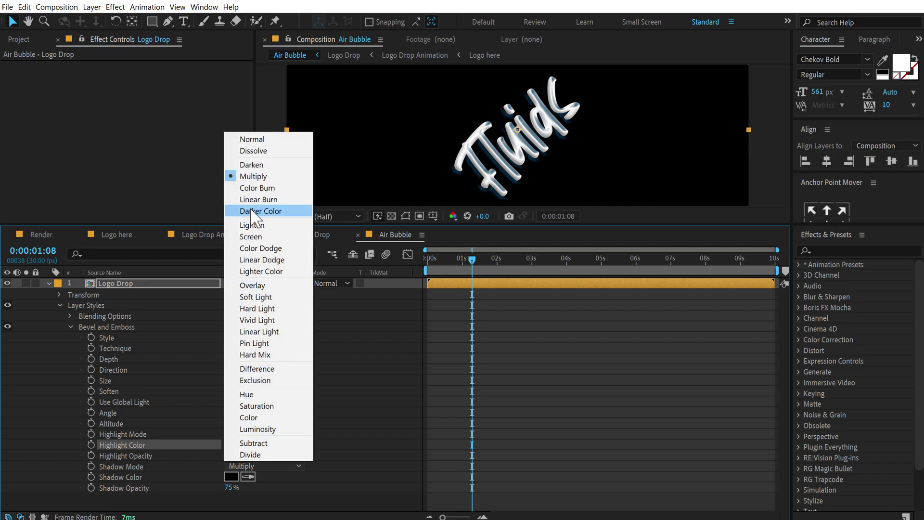
pyautogui.click(251, 236)
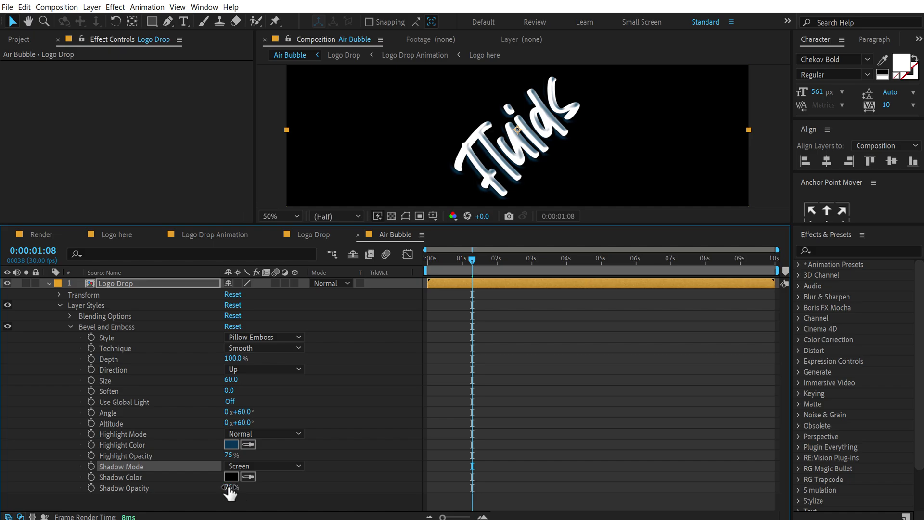
pyautogui.moveTo(230, 492); pyautogui.dragTo(119, 502)
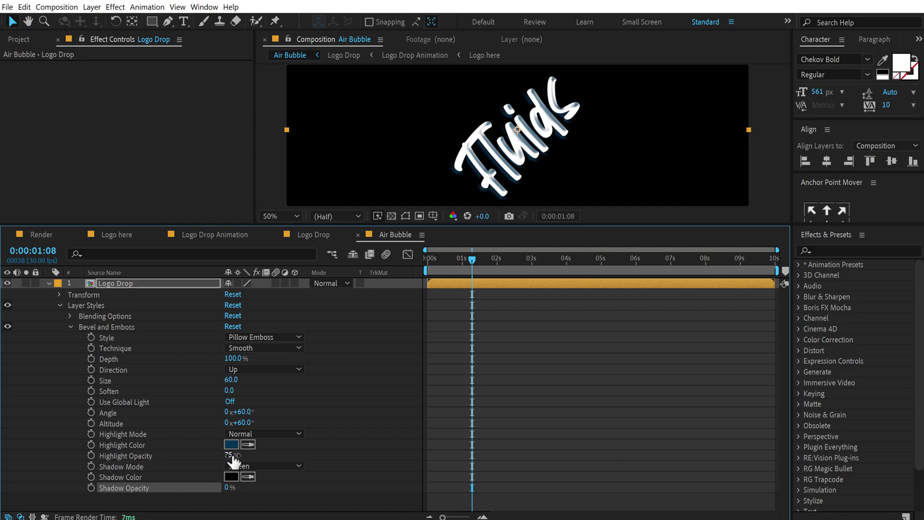
pyautogui.moveTo(234, 461); pyautogui.dragTo(314, 458)
pyautogui.click(351, 350)
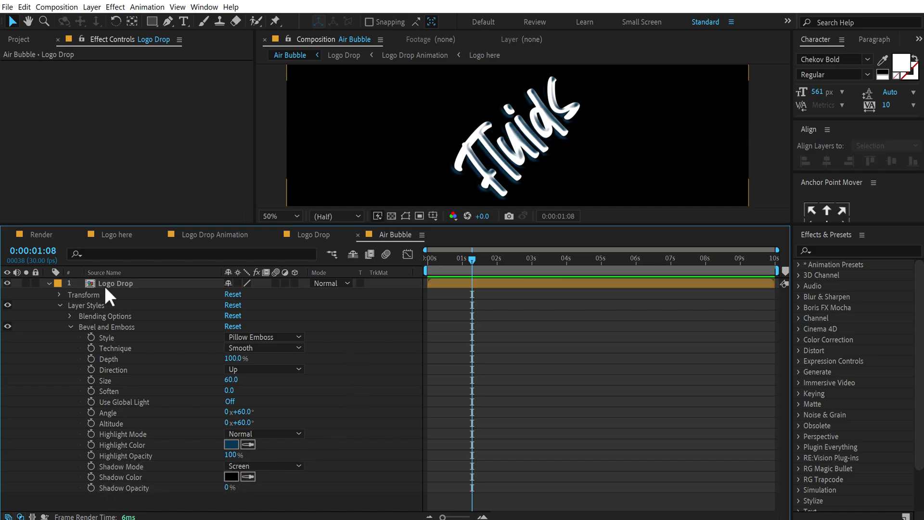
# Reduce the Logo Drop layer's opacity to 50%
pyautogui.click(105, 285)
pyautogui.press('t')
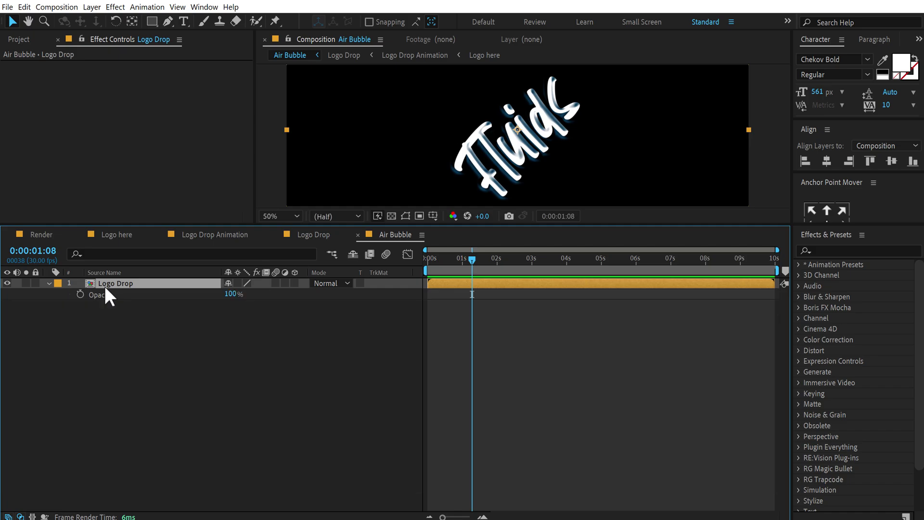
pyautogui.click(236, 294)
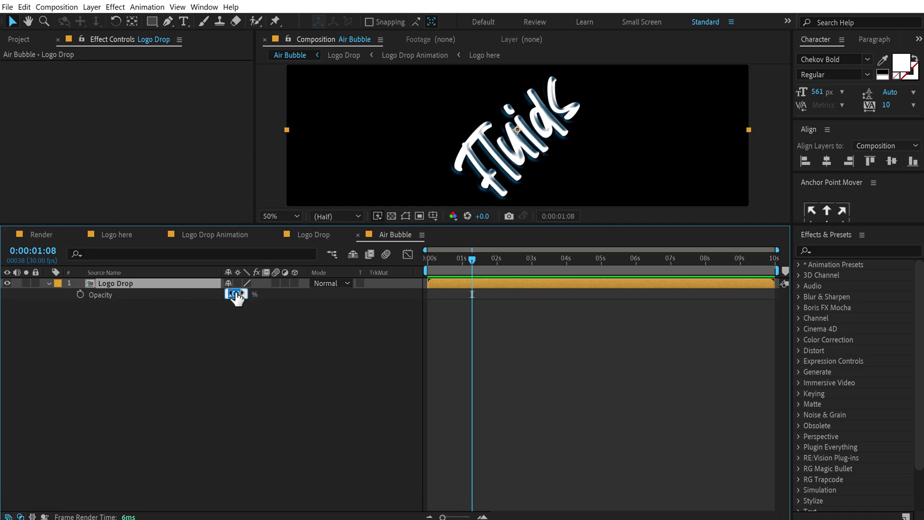
pyautogui.write('50')
pyautogui.press('Return')
# Keyframe the Logo Drop layer's opacity at 50% at 0:00:01:20 and 0% at 0:00:06:00, then collapse the layer
pyautogui.moveTo(470, 256); pyautogui.dragTo(486, 256)
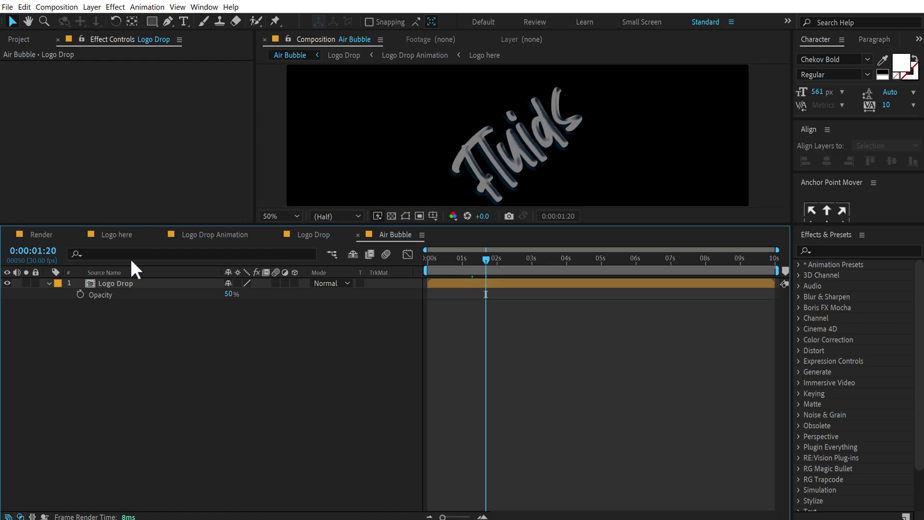
pyautogui.click(79, 293)
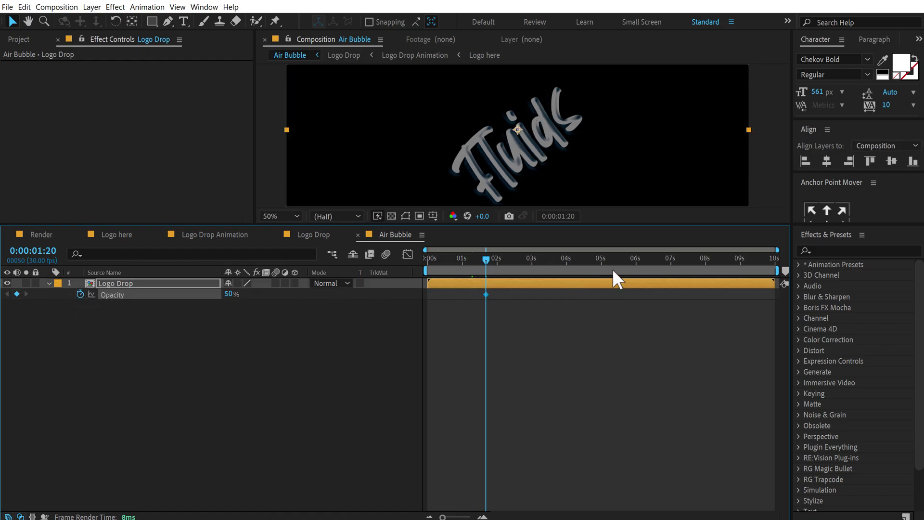
pyautogui.moveTo(633, 259); pyautogui.dragTo(635, 259)
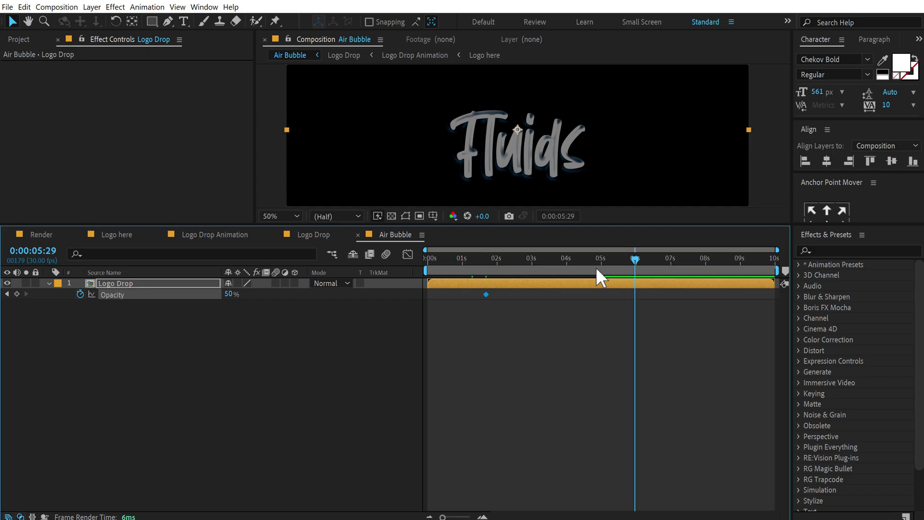
pyautogui.press('pagedown')
pyautogui.moveTo(231, 296); pyautogui.dragTo(35, 303)
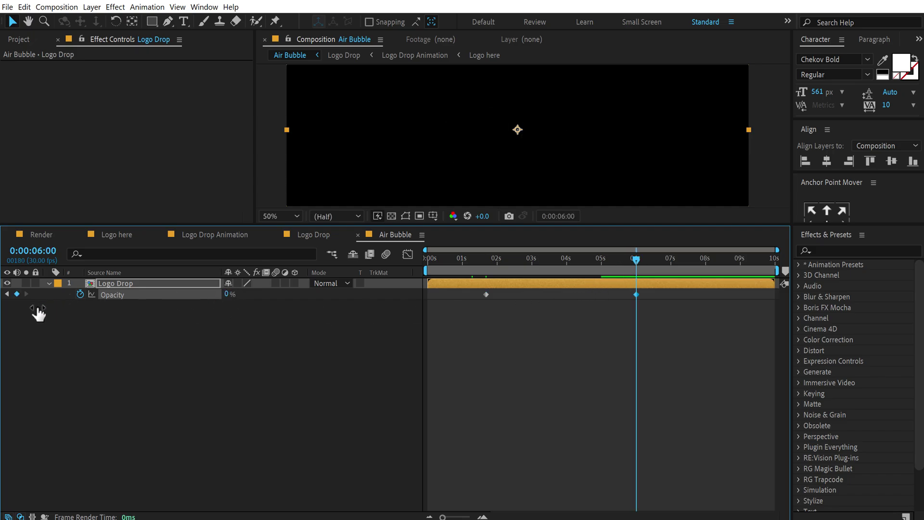
pyautogui.click(48, 283)
# Apply the Minimax effect to the Logo Drop layer and set its radius to 1000
pyautogui.click(823, 250)
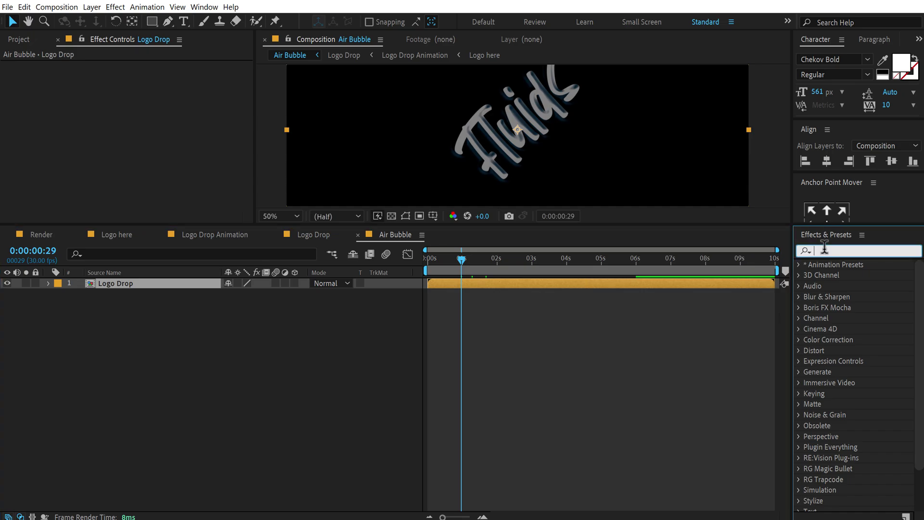
pyautogui.write('minim')
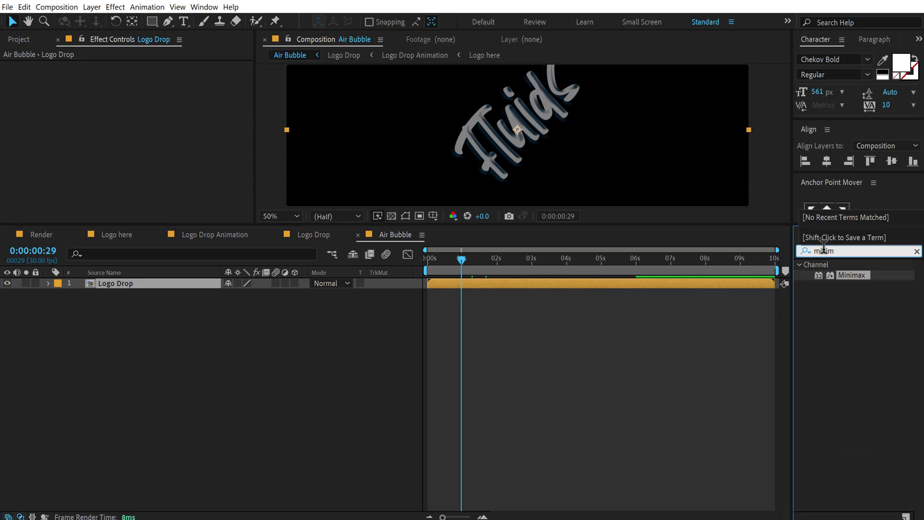
pyautogui.doubleClick(849, 274)
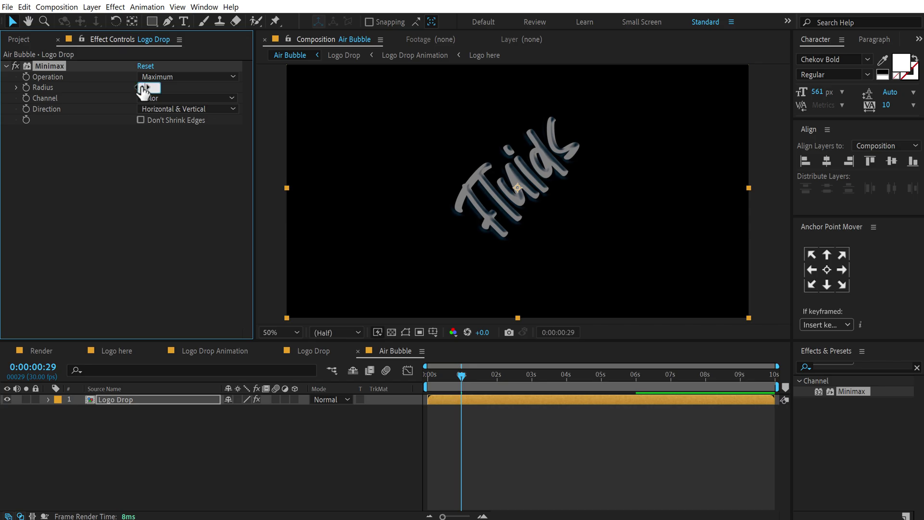
pyautogui.write('000')
pyautogui.click(156, 166)
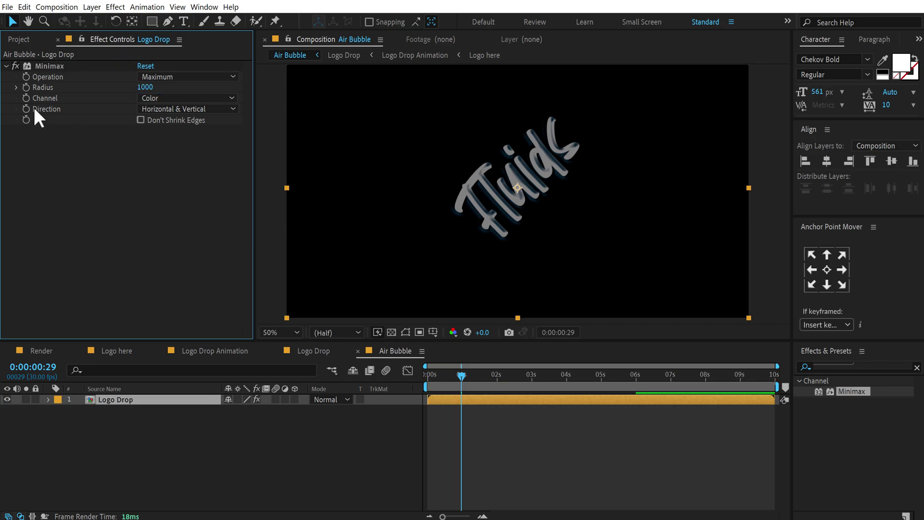
# Set Minimax to the Alpha and Color channel and Just Vertical direction, and check the result at 0:00:00:21
pyautogui.click(144, 93)
pyautogui.click(175, 122)
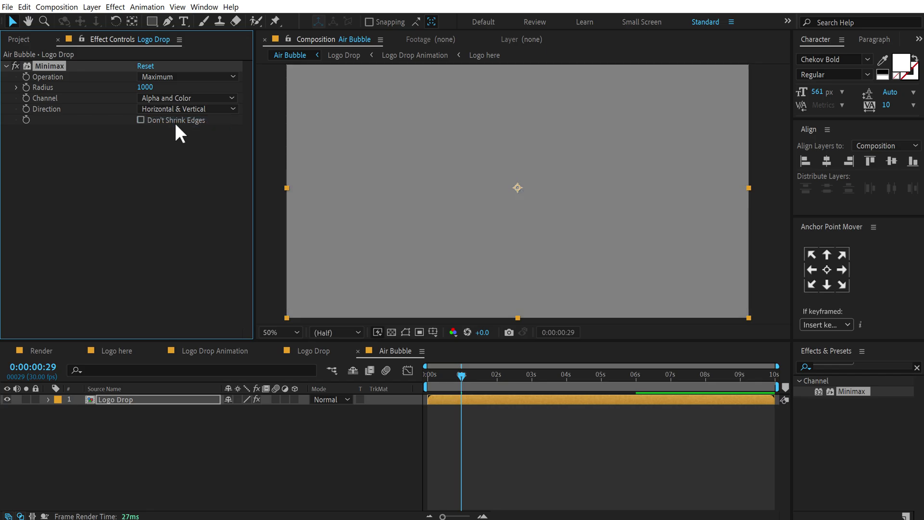
pyautogui.click(159, 109)
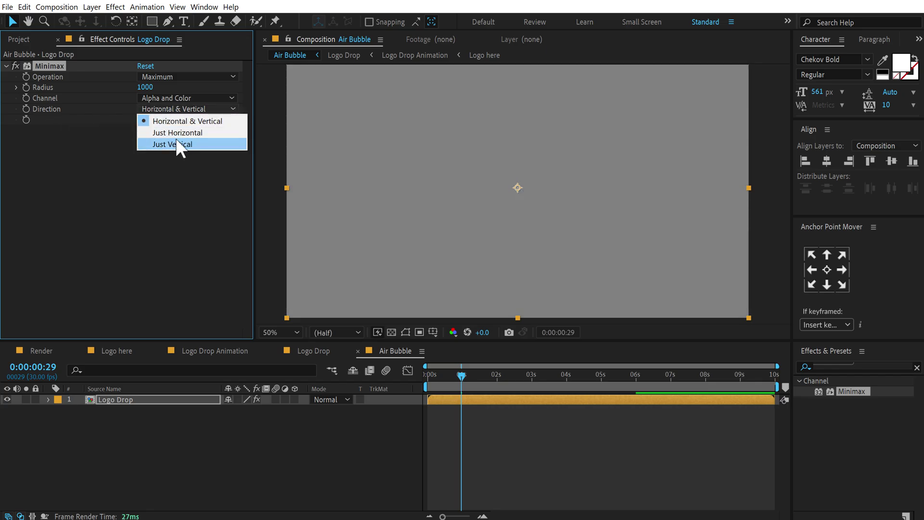
pyautogui.click(176, 140)
pyautogui.moveTo(460, 373)
pyautogui.mouseDown()
pyautogui.moveTo(438, 376)
pyautogui.moveTo(466, 374)
pyautogui.moveTo(443, 373)
pyautogui.moveTo(452, 375)
pyautogui.mouseUp()
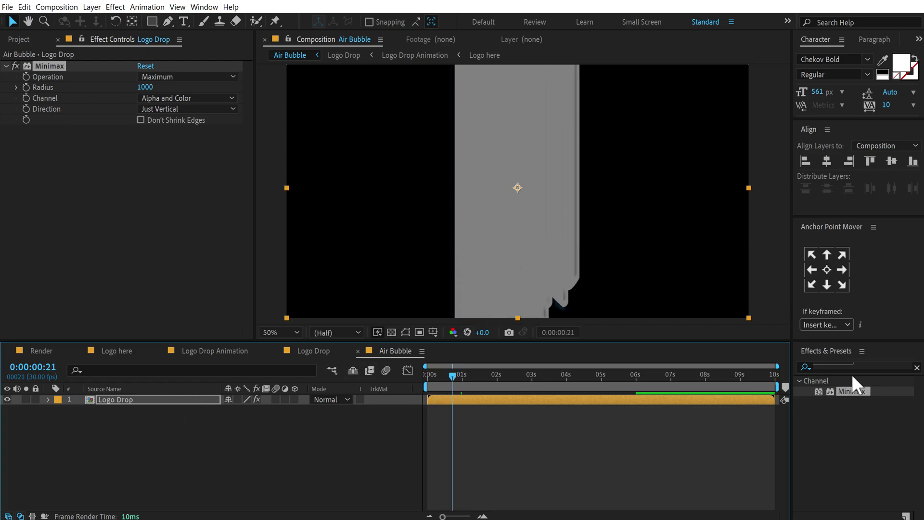
# Apply the Transform effect to the Logo Drop layer and shift the trail up to position 1280, -204, checking it at 0:00:03:27
pyautogui.moveTo(701, 343); pyautogui.dragTo(704, 298)
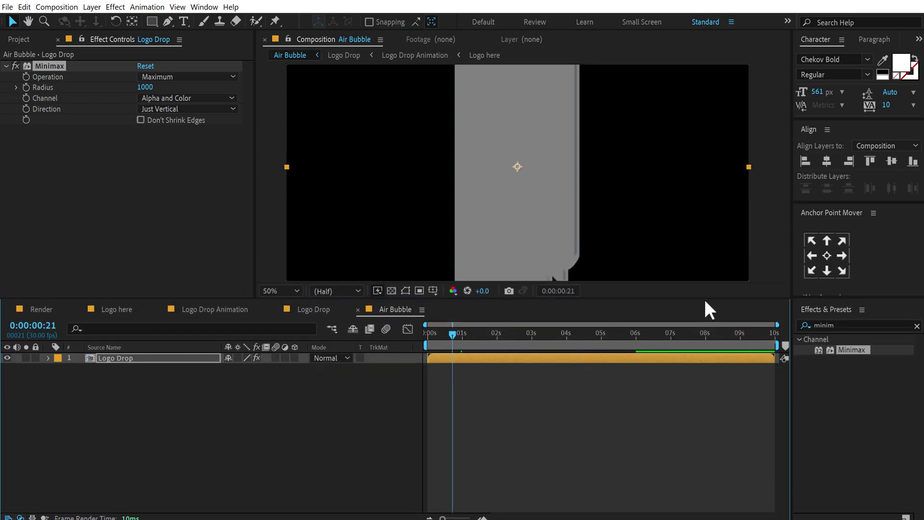
pyautogui.hotkey('ctrl', 'f')
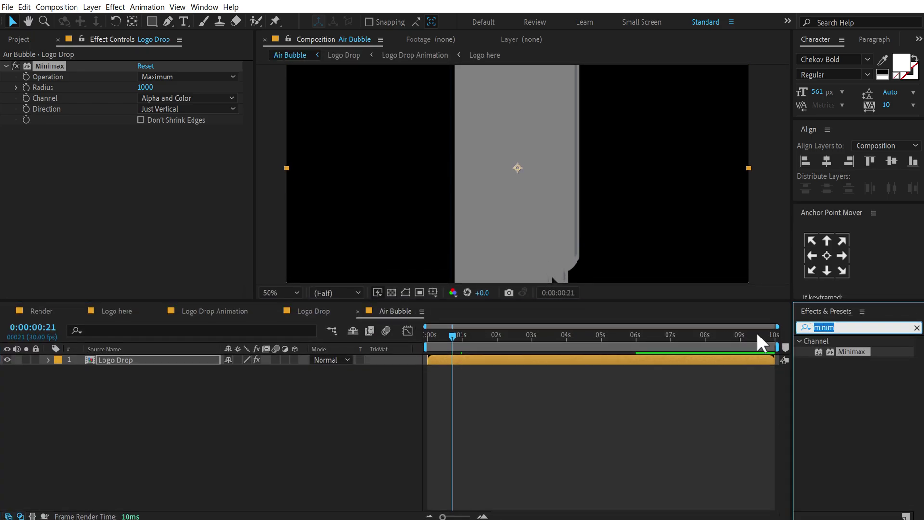
pyautogui.write('trans')
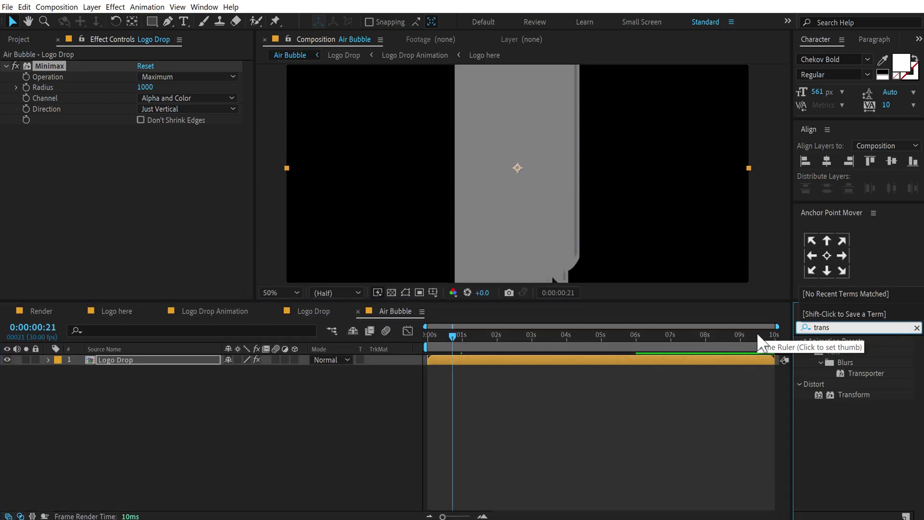
pyautogui.doubleClick(848, 395)
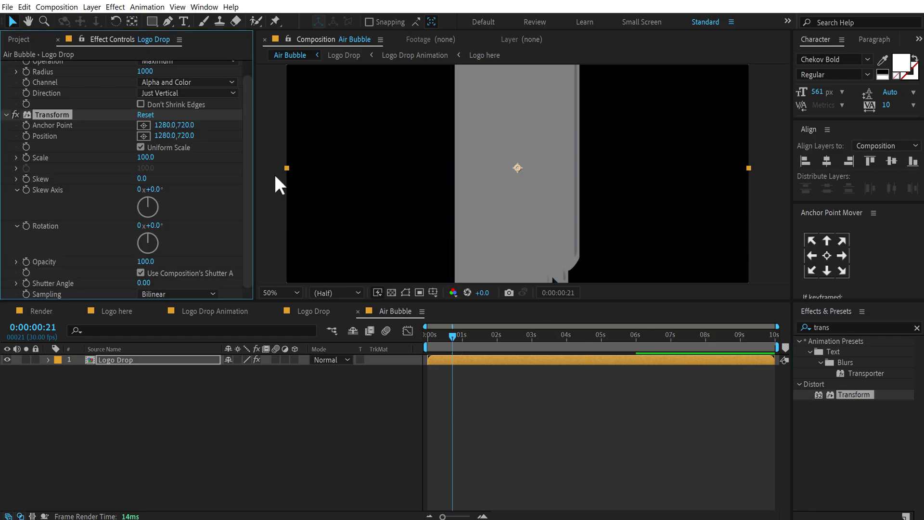
pyautogui.moveTo(191, 141); pyautogui.dragTo(82, 145)
pyautogui.click(506, 335)
pyautogui.moveTo(521, 342); pyautogui.dragTo(563, 338)
pyautogui.moveTo(185, 136); pyautogui.dragTo(159, 137)
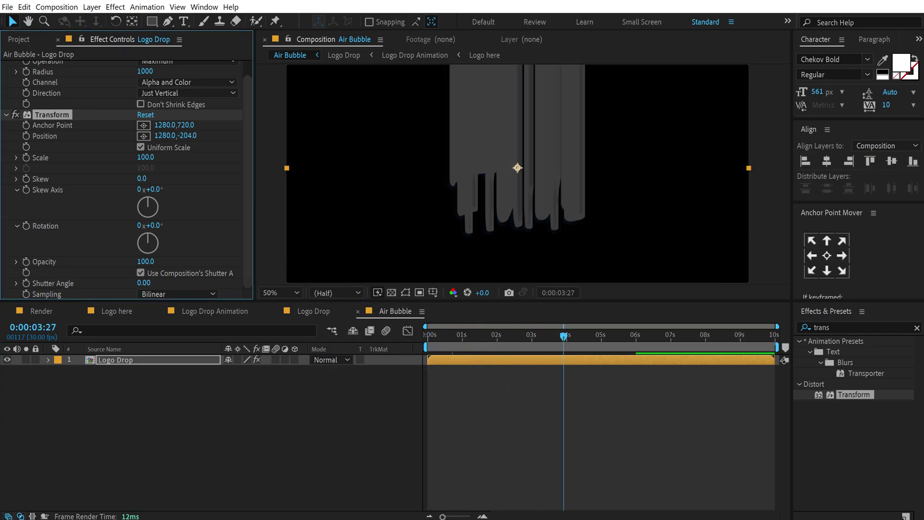
# Place a second Logo Drop on top as an alignment reference and set the trail layer's Transform position to 1280, -267
pyautogui.click(26, 43)
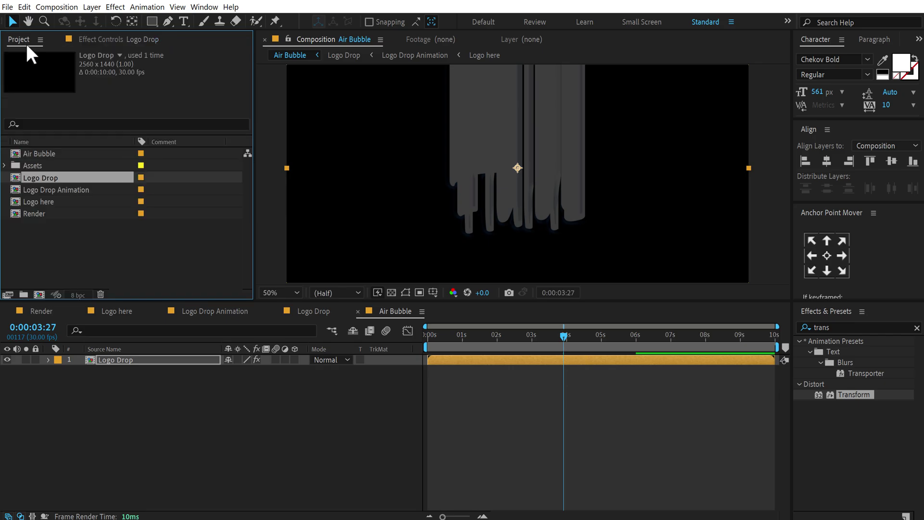
pyautogui.moveTo(41, 178); pyautogui.dragTo(120, 357)
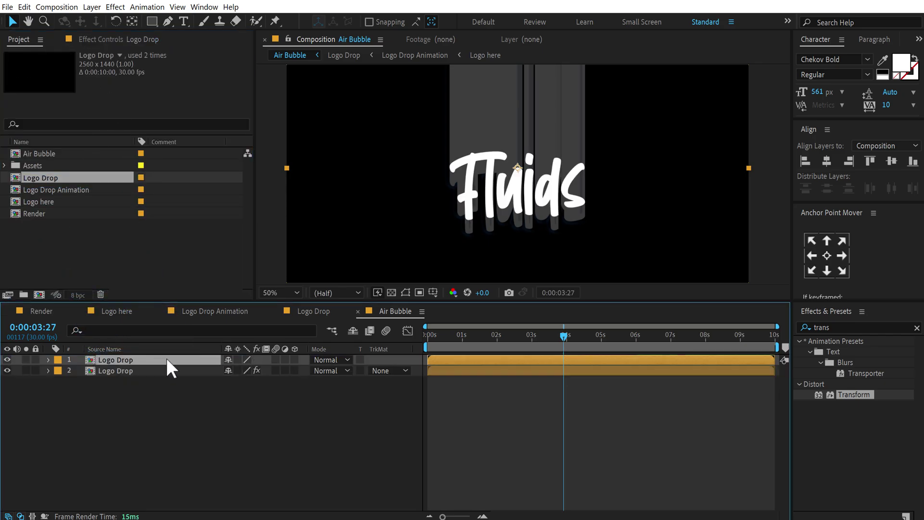
pyautogui.click(126, 371)
pyautogui.click(147, 40)
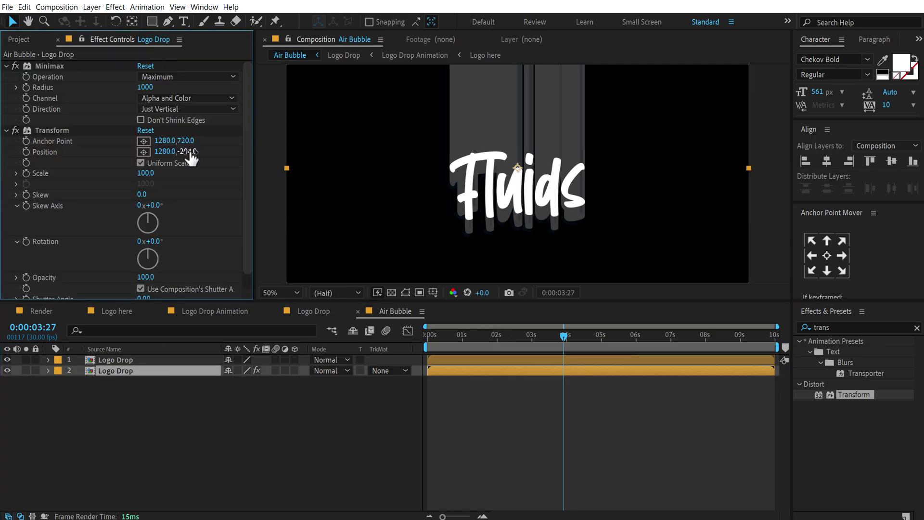
pyautogui.moveTo(189, 157); pyautogui.dragTo(134, 176)
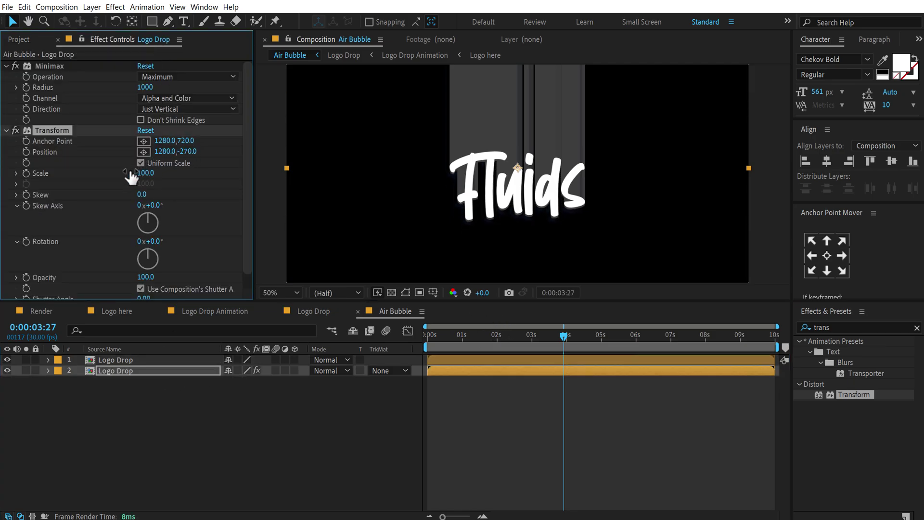
pyautogui.moveTo(552, 334)
pyautogui.mouseDown()
pyautogui.moveTo(438, 335)
pyautogui.moveTo(542, 336)
pyautogui.mouseUp()
# Delete the reference Logo Drop layer and collapse the Minimax and Transform effects
pyautogui.click(111, 359)
pyautogui.press('Delete')
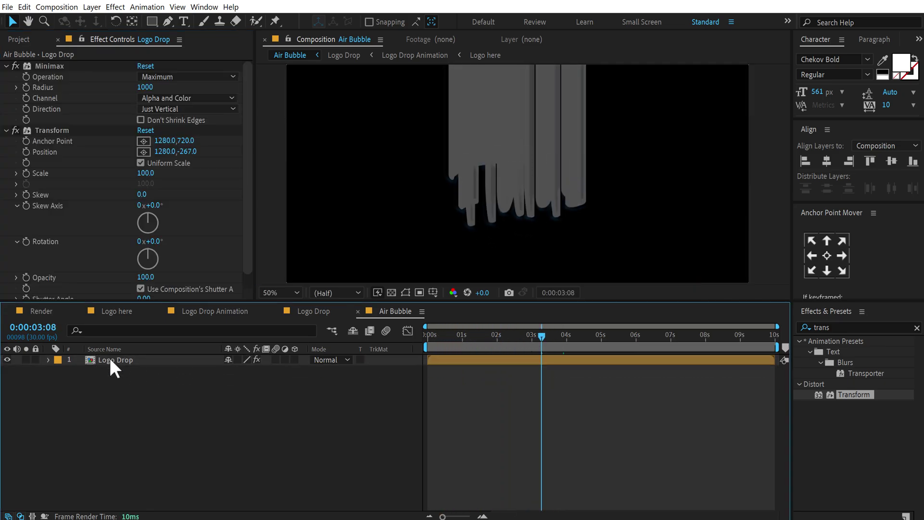
pyautogui.click(6, 128)
pyautogui.click(5, 65)
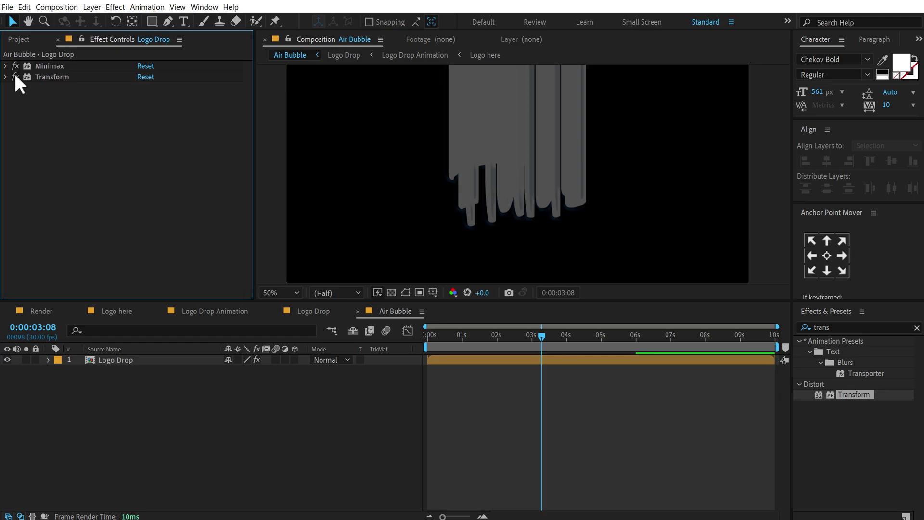
# Apply the Turbulent Displace effect to the Logo Drop layer and set its amount to 25
pyautogui.click(116, 359)
pyautogui.click(847, 329)
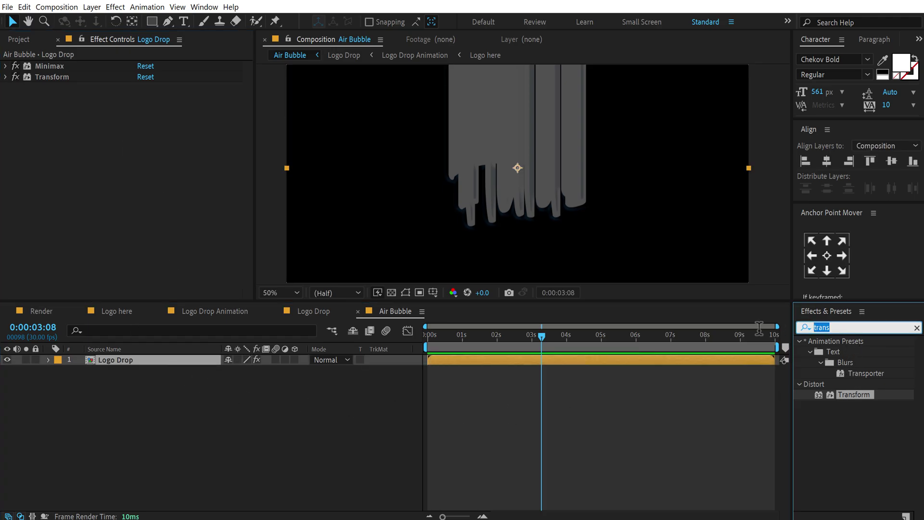
pyautogui.write('tur')
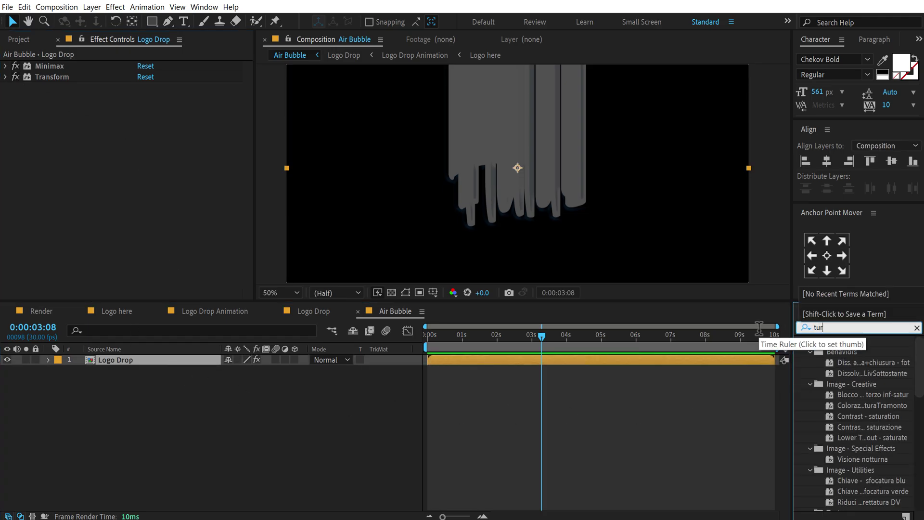
pyautogui.write('bu')
pyautogui.doubleClick(863, 352)
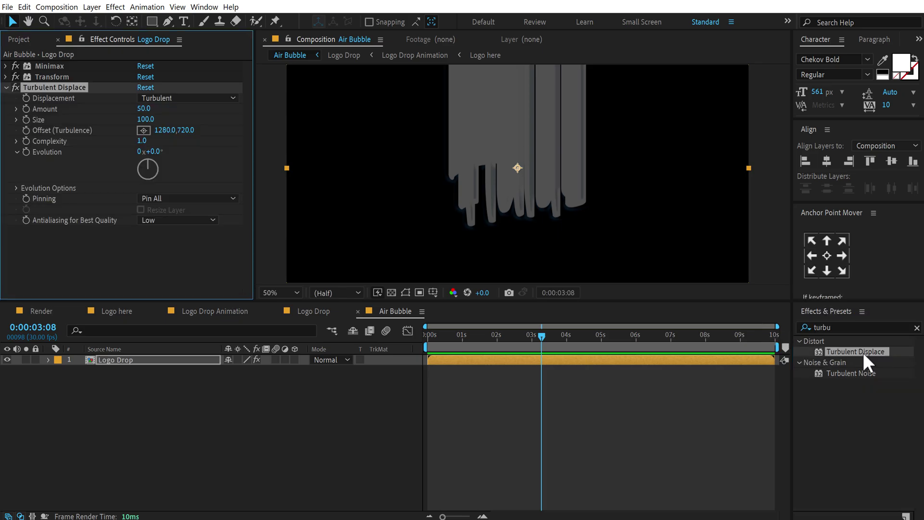
pyautogui.click(143, 109)
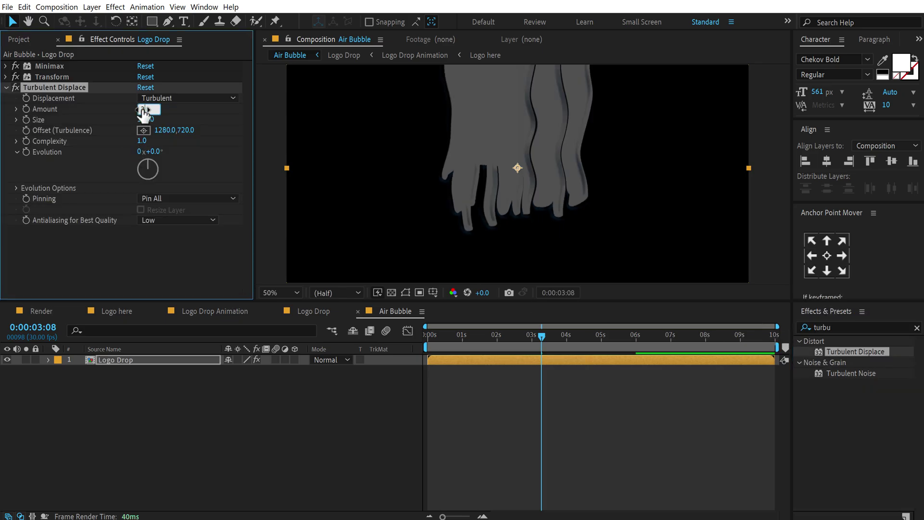
pyautogui.write('25')
# Keyframe the Turbulent Displace amount at 25 at 0:00:02:00 and at a lower value at 0:00:07:00, then check 0:00:02:05
pyautogui.click(498, 340)
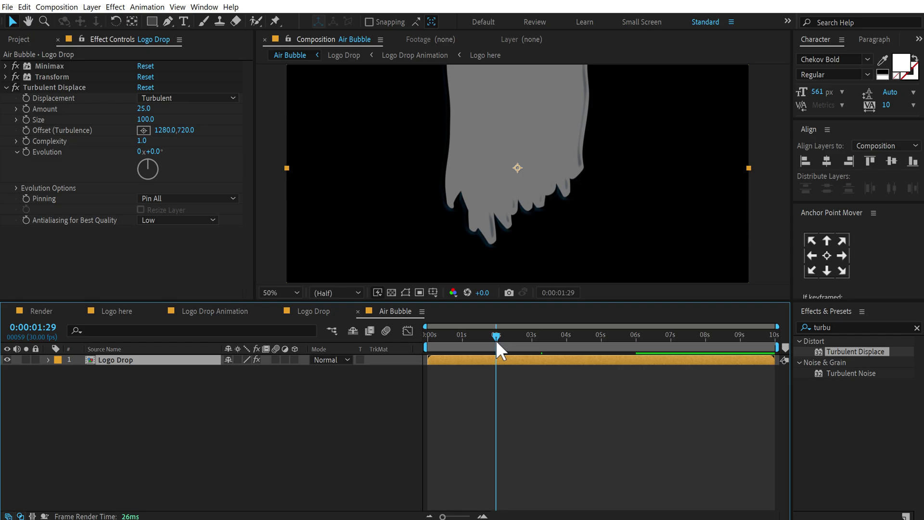
pyautogui.click(28, 108)
pyautogui.click(670, 337)
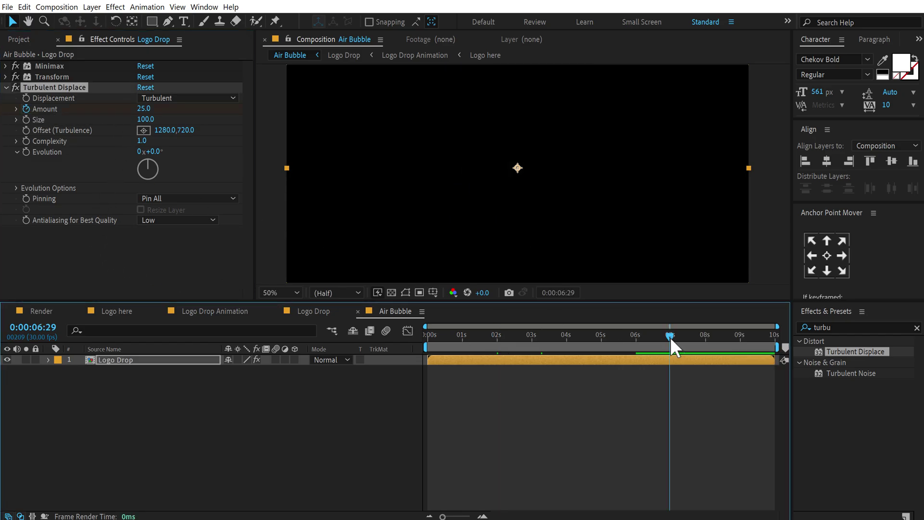
pyautogui.press('pagedown')
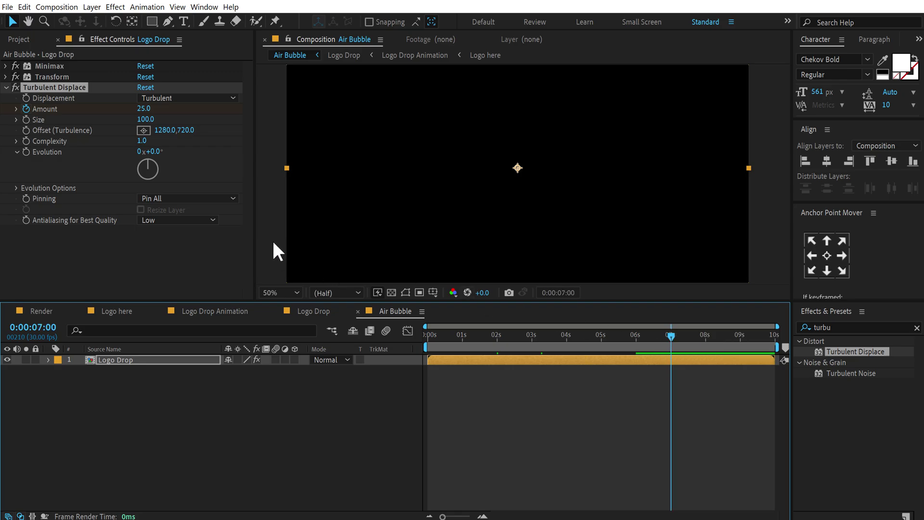
pyautogui.click(503, 336)
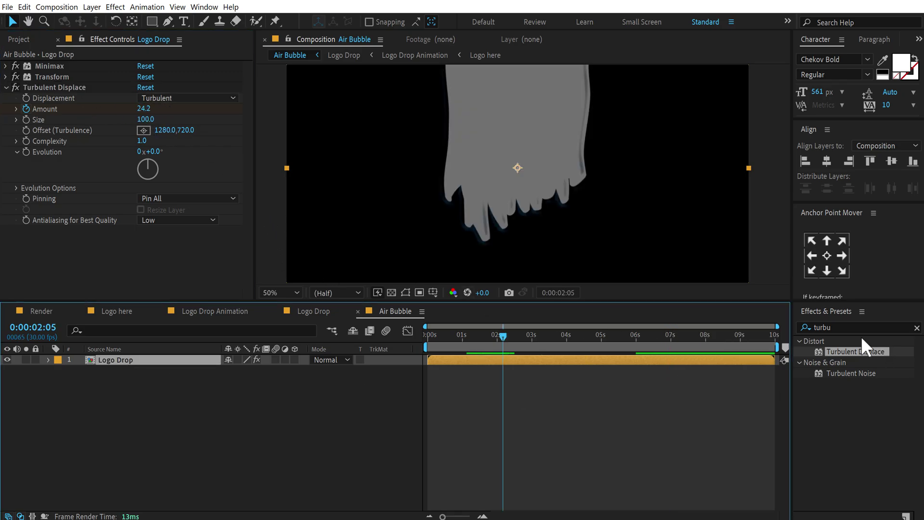
# Apply Matte Choker to the Logo Drop layer with Geometric Softness 1 at 40 and Choke 1 at -127
pyautogui.click(847, 327)
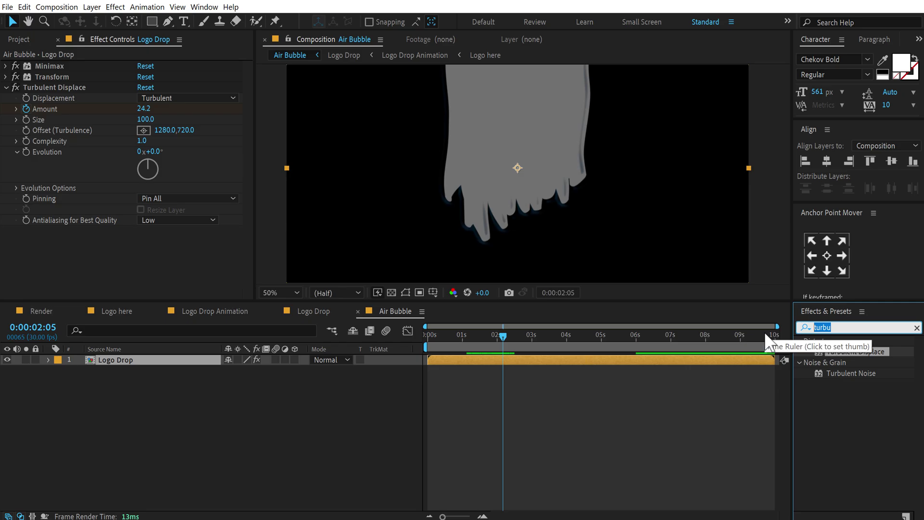
pyautogui.write('matte')
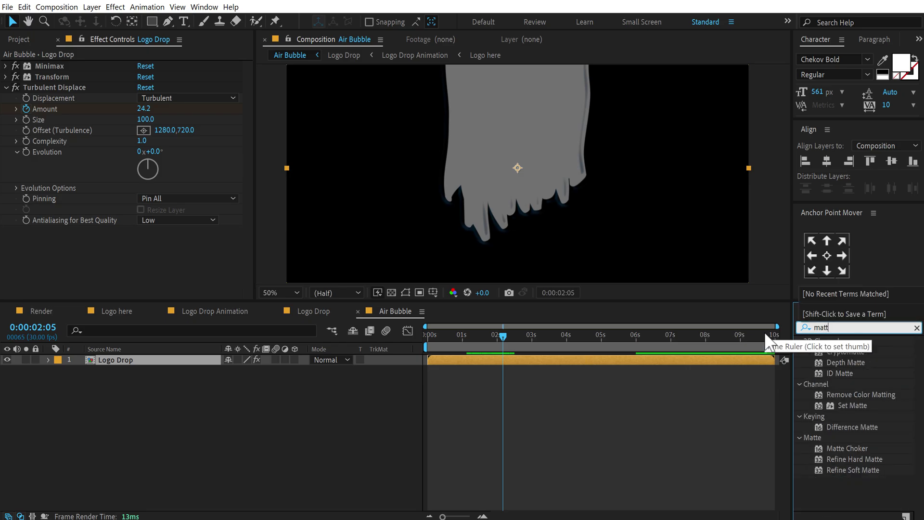
pyautogui.doubleClick(856, 436)
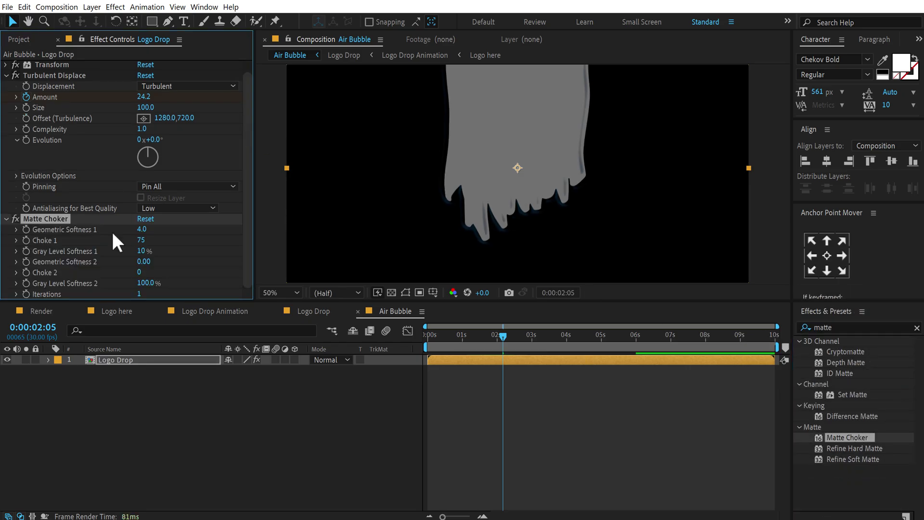
pyautogui.click(142, 229)
pyautogui.write('40')
pyautogui.press('Return')
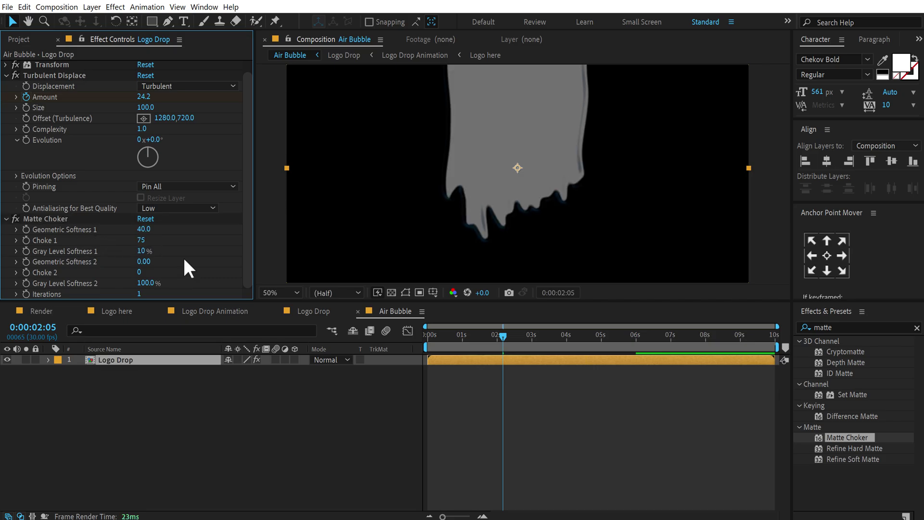
pyautogui.click(141, 240)
pyautogui.press('Return')
pyautogui.moveTo(142, 240); pyautogui.dragTo(92, 246)
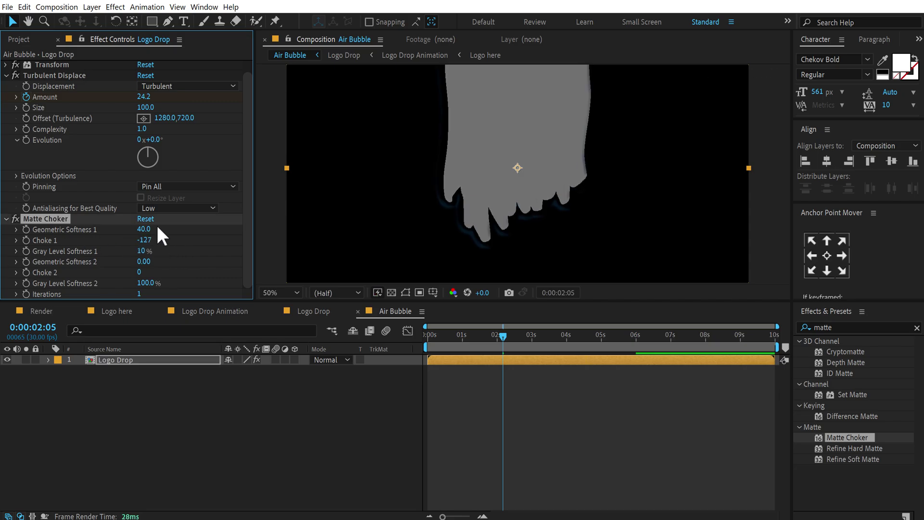
# Set Matte Choker's Geometric Softness 2 to 40, Choke 2 to -127 and Gray Level Softness 2 to 10%
pyautogui.click(143, 263)
pyautogui.write('40')
pyautogui.press('Return')
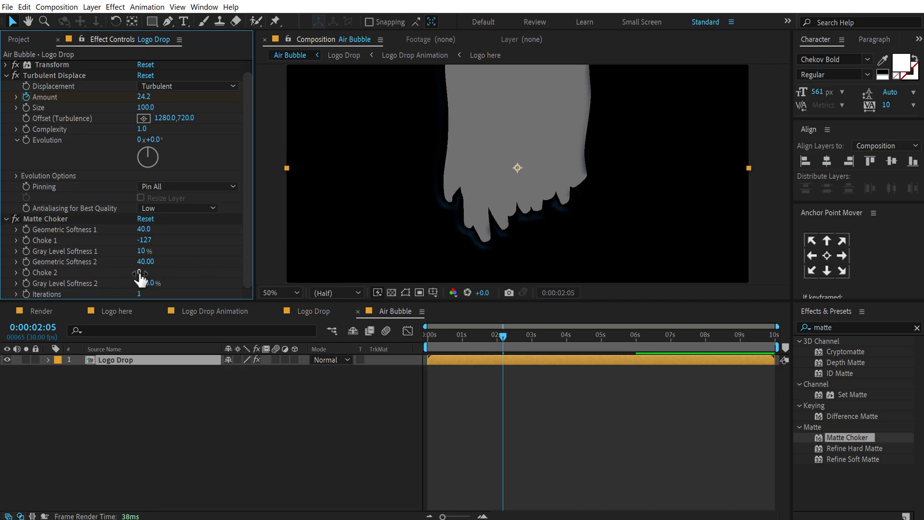
pyautogui.moveTo(140, 273); pyautogui.dragTo(51, 279)
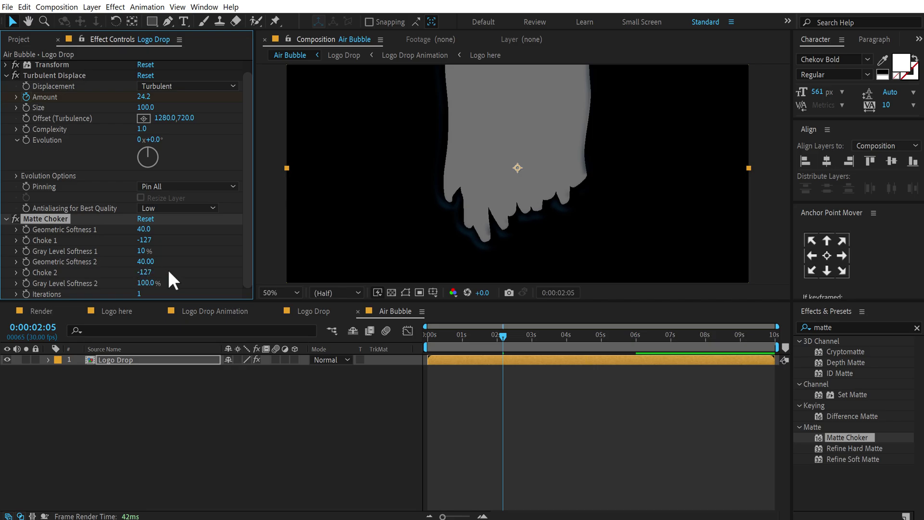
pyautogui.click(152, 284)
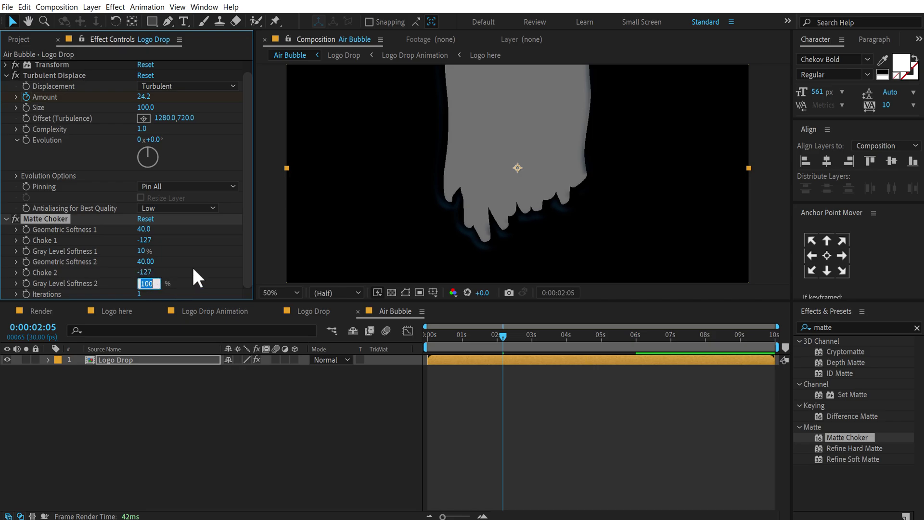
pyautogui.write('10')
pyautogui.press('Return')
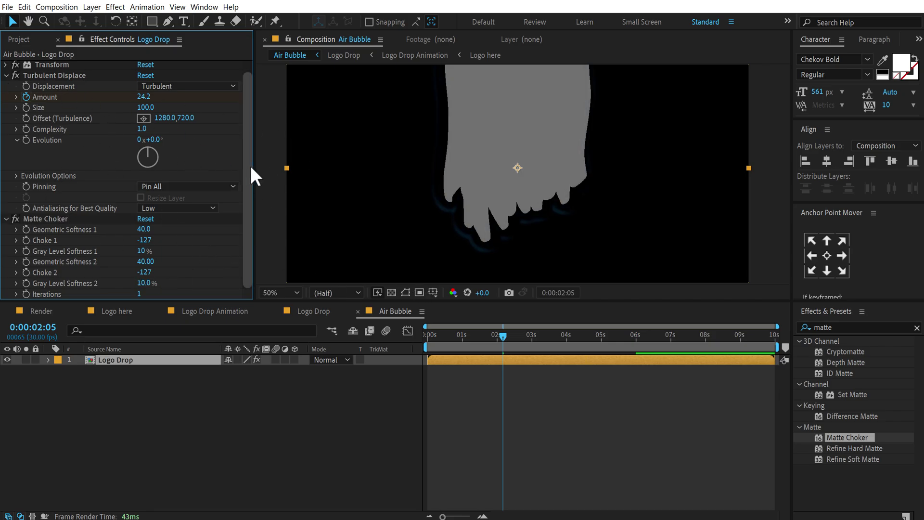
# Keyframe Matte Choker's Choke 1 and Choke 2 at -127 at 0:00:02:00 and at 0 at 0:00:06:00
pyautogui.moveTo(498, 336); pyautogui.dragTo(495, 336)
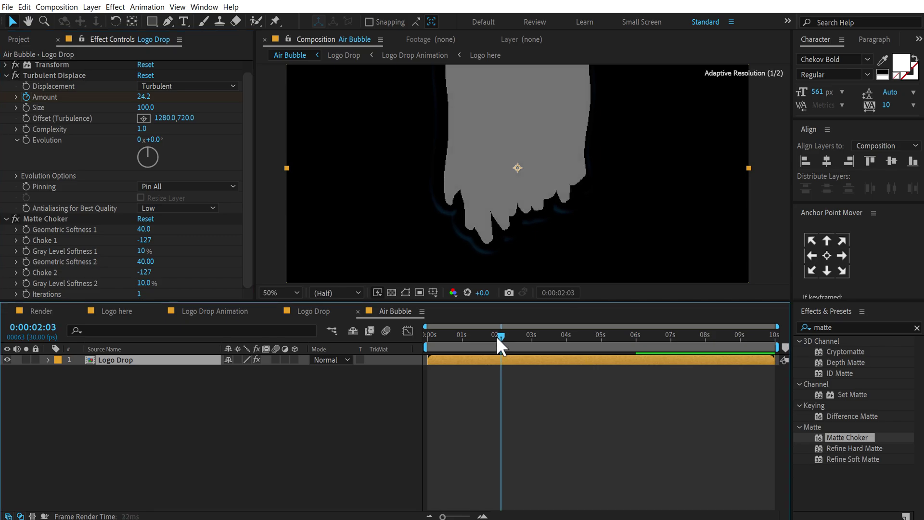
pyautogui.click(27, 239)
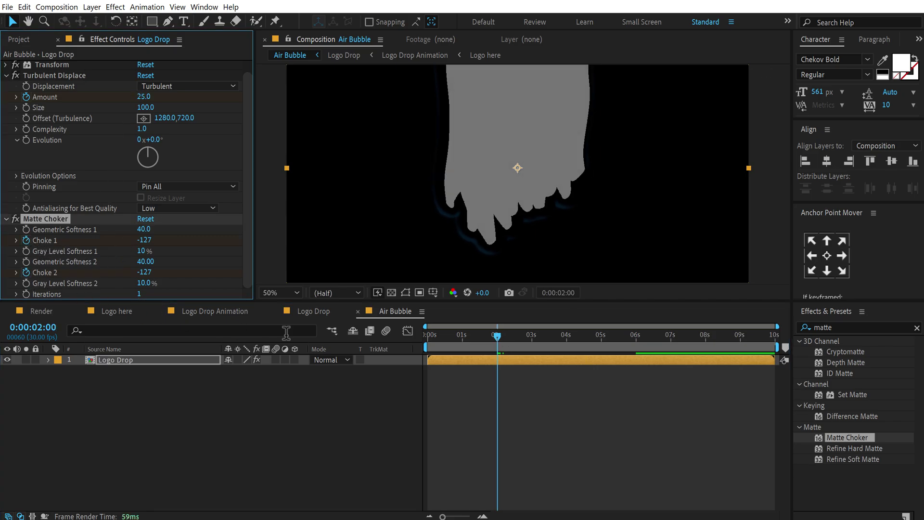
pyautogui.click(635, 338)
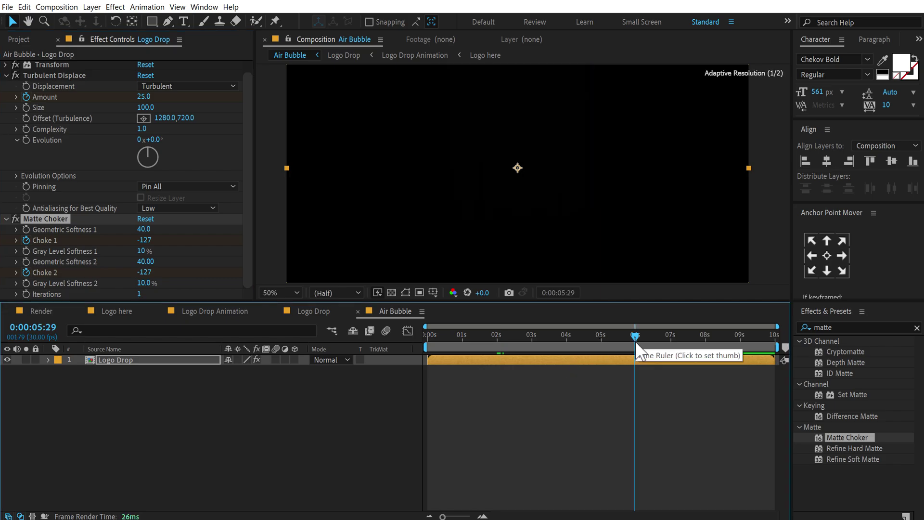
pyautogui.click(145, 240)
pyautogui.write('0')
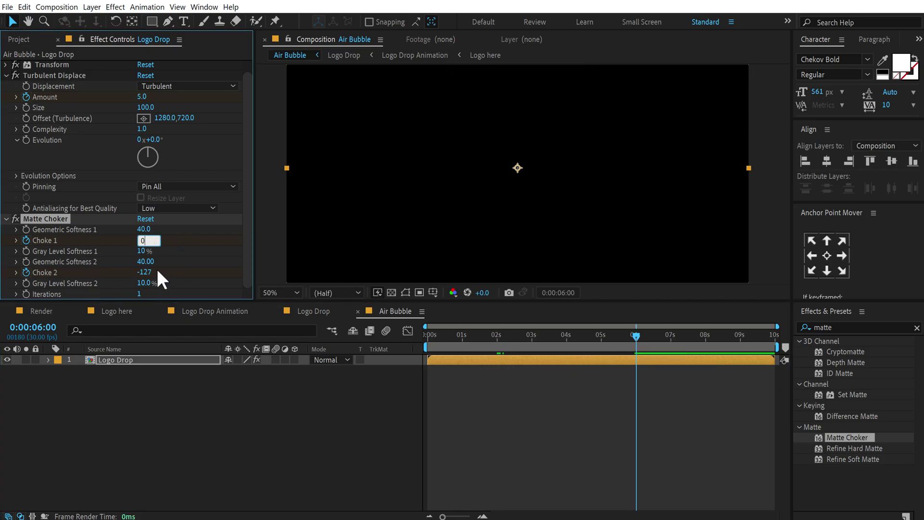
pyautogui.click(147, 272)
pyautogui.write('0')
pyautogui.press('Return')
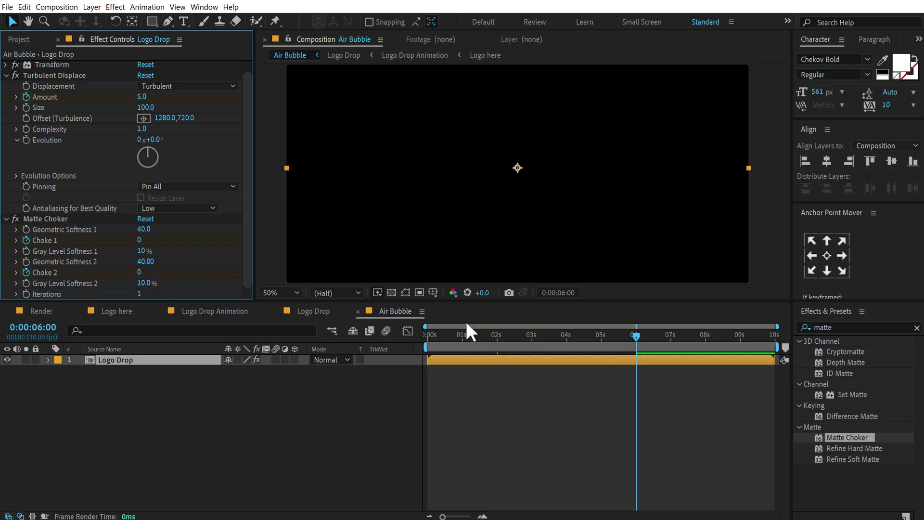
# Turn off Fast Previews for final quality and scrub the Air Bubble animation to 0:00:02:21 at 100% zoom
pyautogui.moveTo(467, 331)
pyautogui.mouseDown()
pyautogui.moveTo(535, 330)
pyautogui.moveTo(481, 329)
pyautogui.mouseUp()
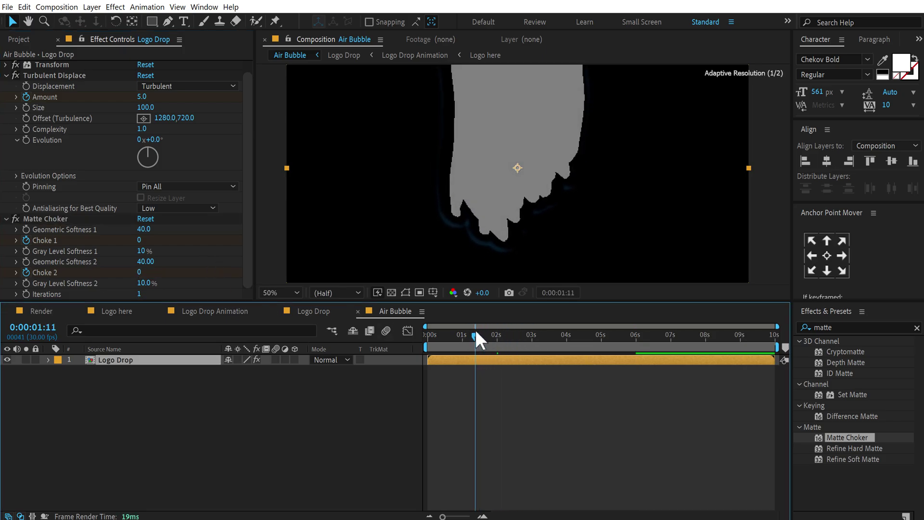
pyautogui.click(378, 293)
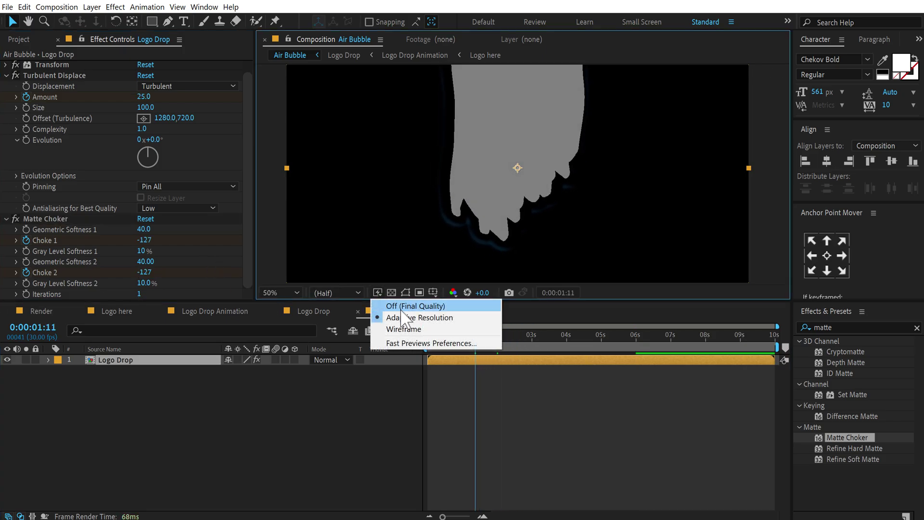
pyautogui.click(414, 302)
pyautogui.moveTo(478, 340); pyautogui.dragTo(520, 335)
pyautogui.press('/')
# Apply the Ripple distort effect to the Logo Drop layer with a Radius of 75
pyautogui.click(847, 327)
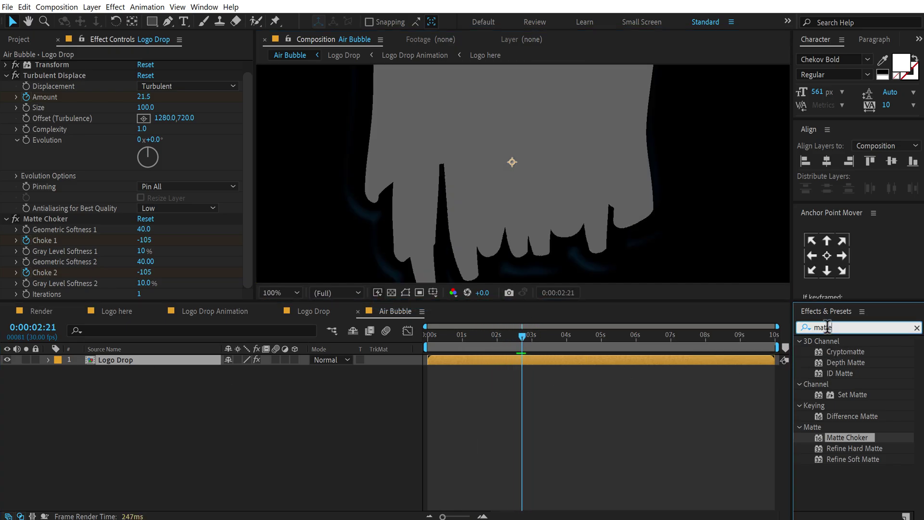
pyautogui.write('rippl')
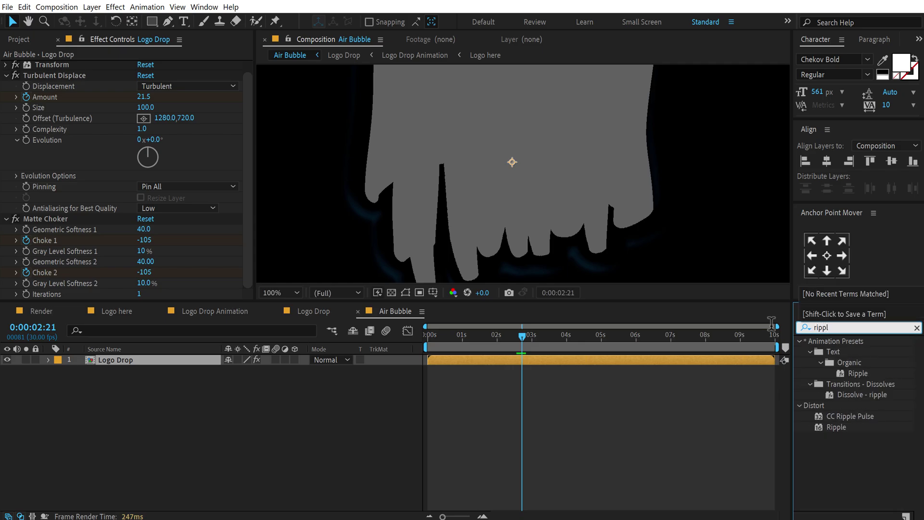
pyautogui.doubleClick(836, 426)
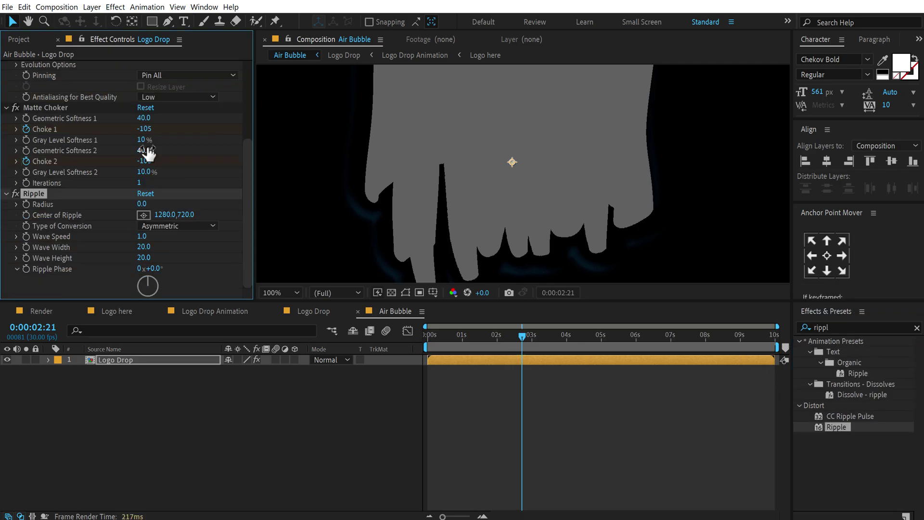
pyautogui.click(144, 204)
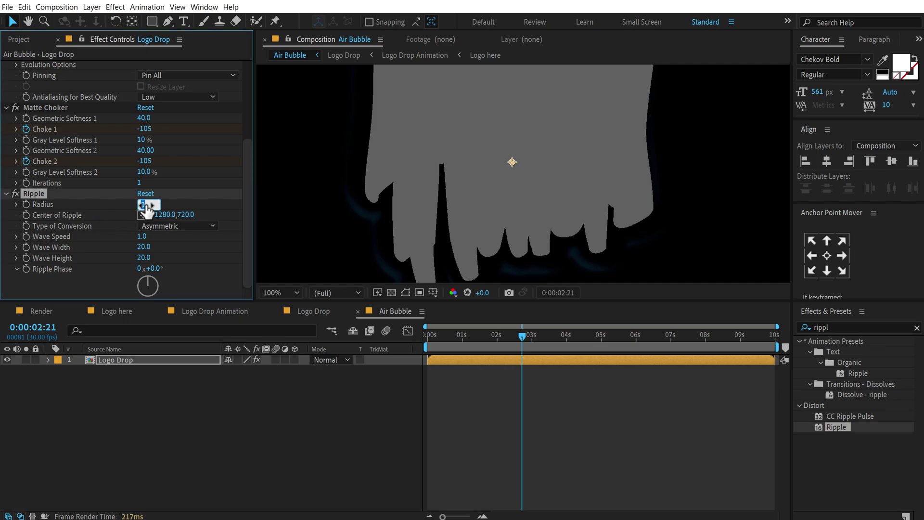
pyautogui.write('75')
pyautogui.press('Return')
# Set Ripple's Wave Speed to 2, Wave Width to 100 and Wave Height to 10, and scrub to 0:00:02:13 to check
pyautogui.click(141, 237)
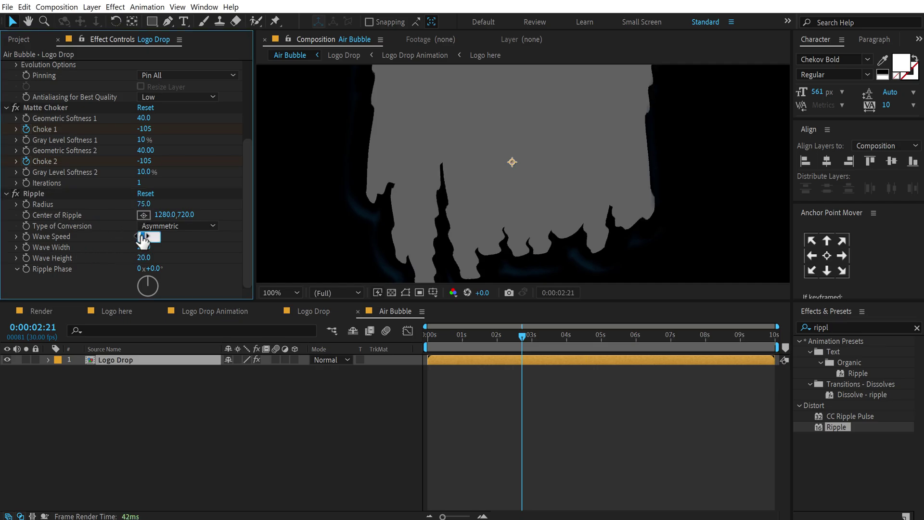
pyautogui.write('2')
pyautogui.press('Return')
pyautogui.click(145, 248)
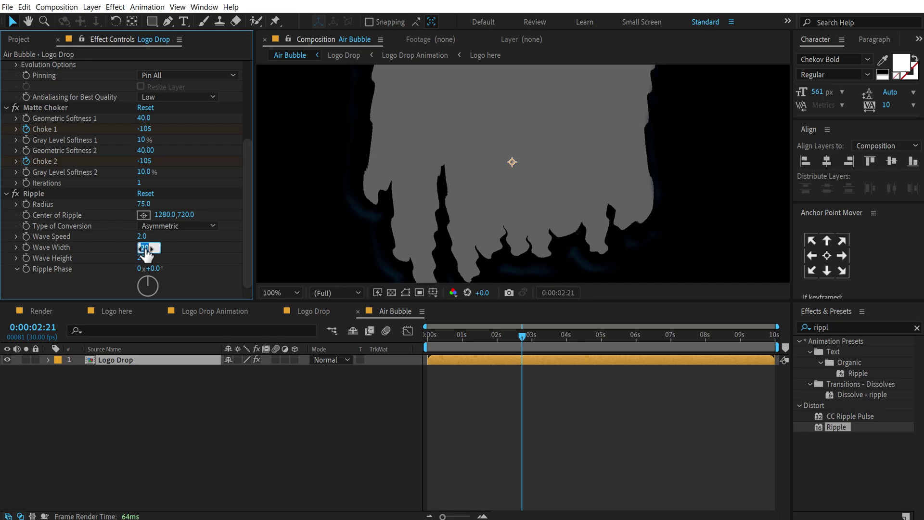
pyautogui.write('100')
pyautogui.click(144, 258)
pyautogui.write('10')
pyautogui.press('Return')
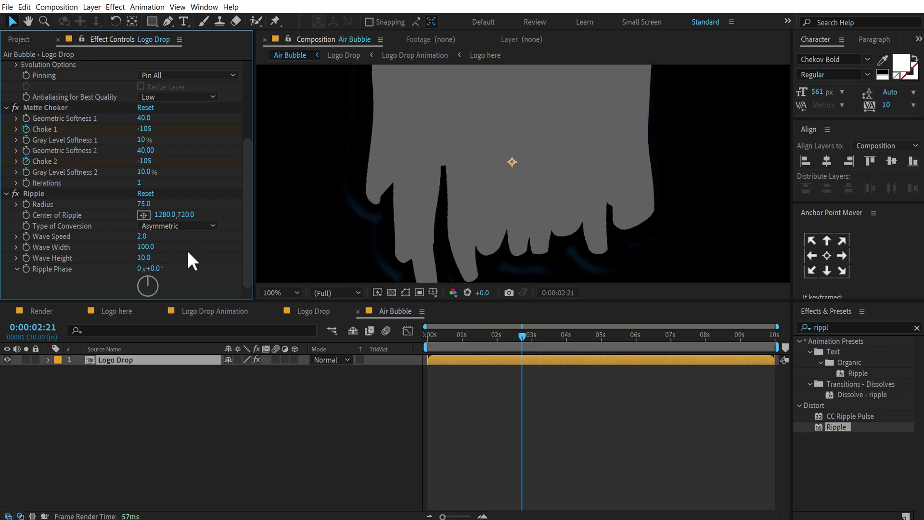
pyautogui.press(',')
pyautogui.click(486, 336)
pyautogui.moveTo(484, 337); pyautogui.dragTo(512, 340)
# Apply the Fill effect to the Logo Drop layer and set its color to a bright blue, about 00B5FF
pyautogui.click(828, 328)
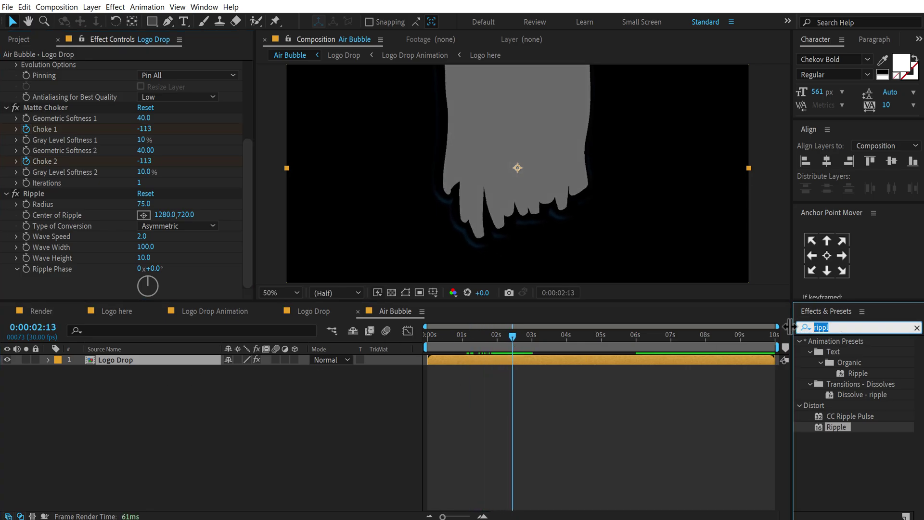
pyautogui.write('fill')
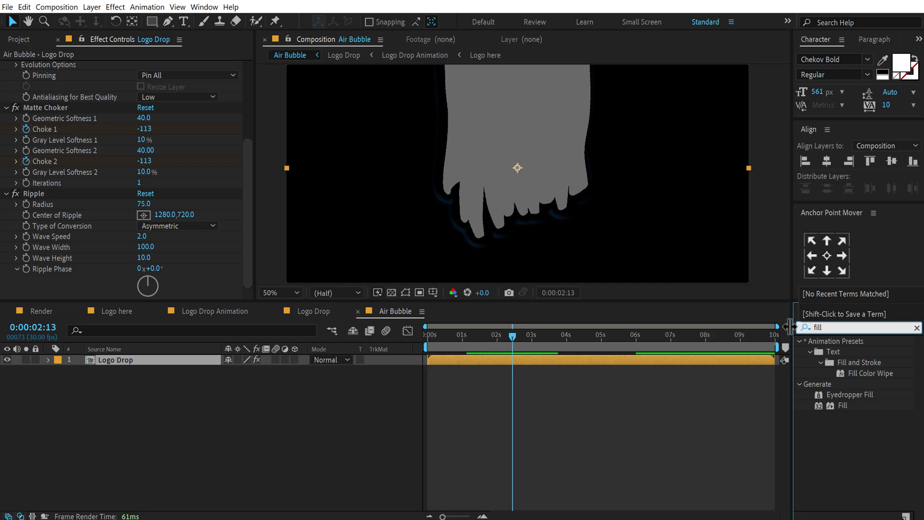
pyautogui.doubleClick(843, 404)
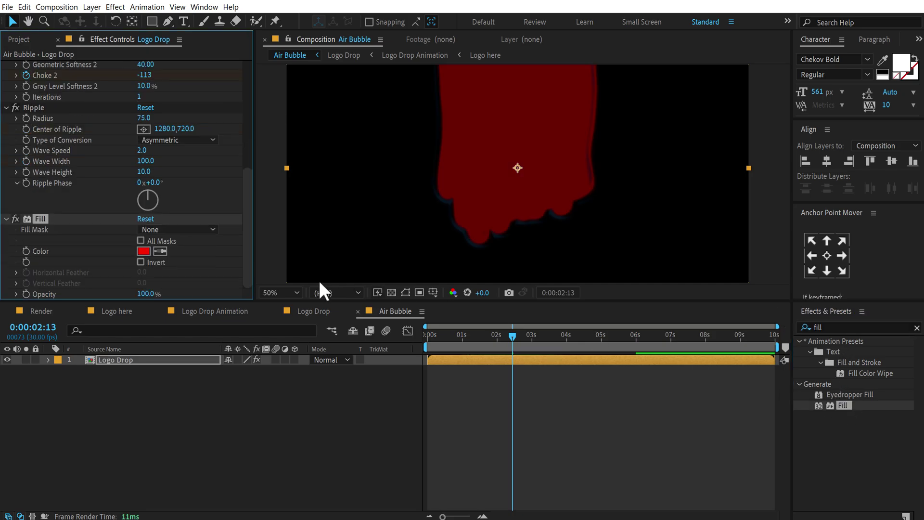
pyautogui.click(143, 251)
pyautogui.moveTo(218, 243); pyautogui.dragTo(221, 216)
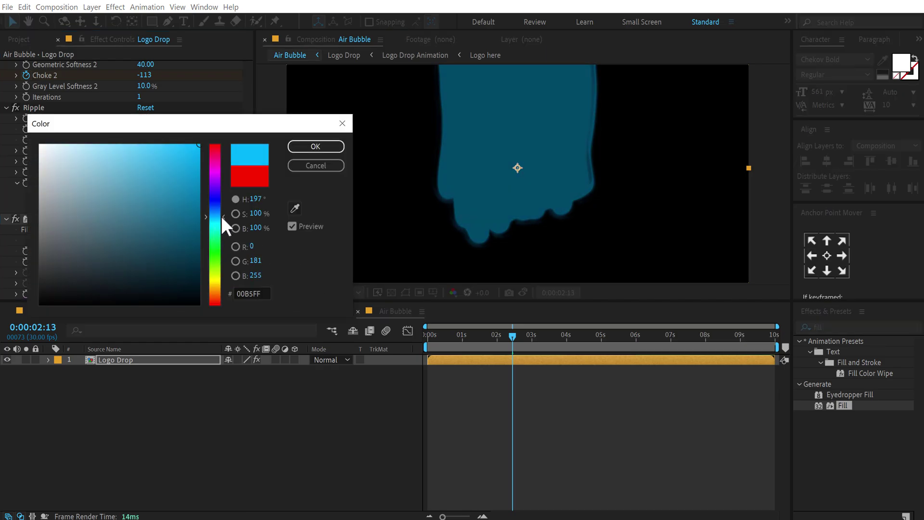
pyautogui.click(317, 146)
# Apply the Linear Wipe transition effect to the Logo Drop layer with Transition Completion at 45%
pyautogui.click(833, 327)
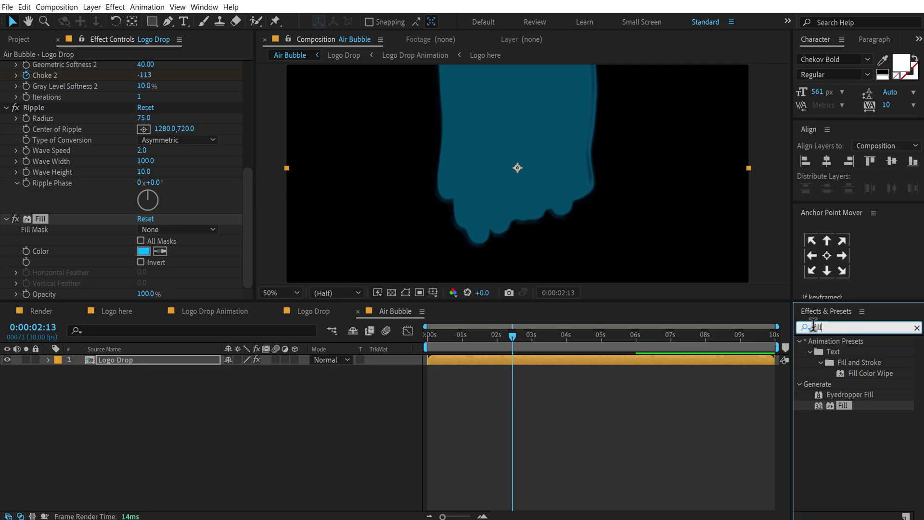
pyautogui.write('line')
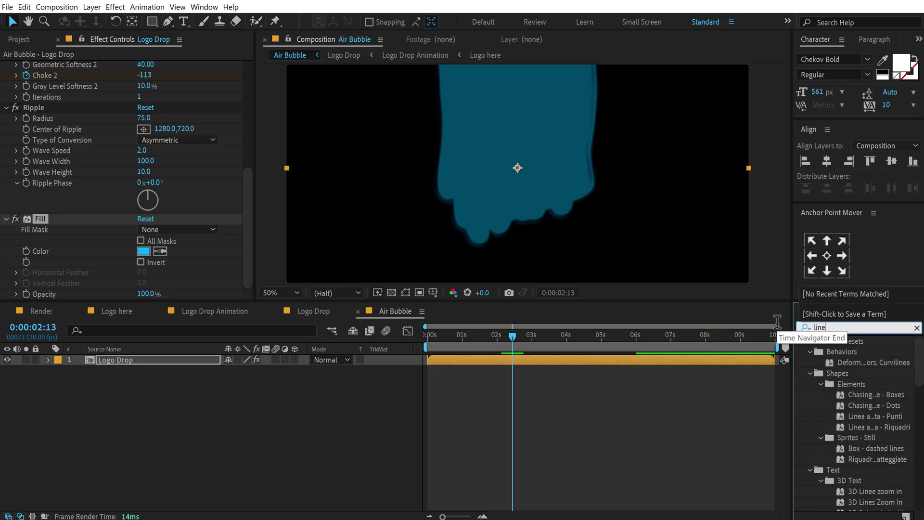
pyautogui.write('ar')
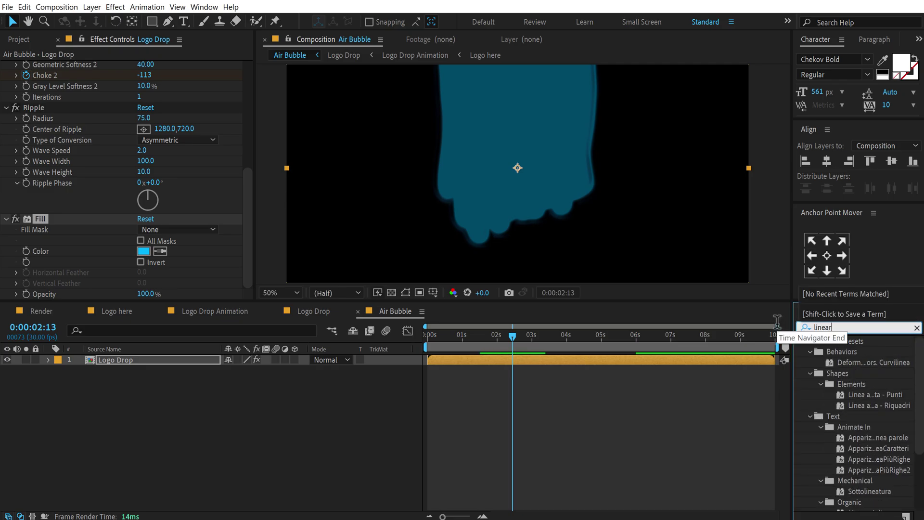
pyautogui.write(' w')
pyautogui.doubleClick(845, 383)
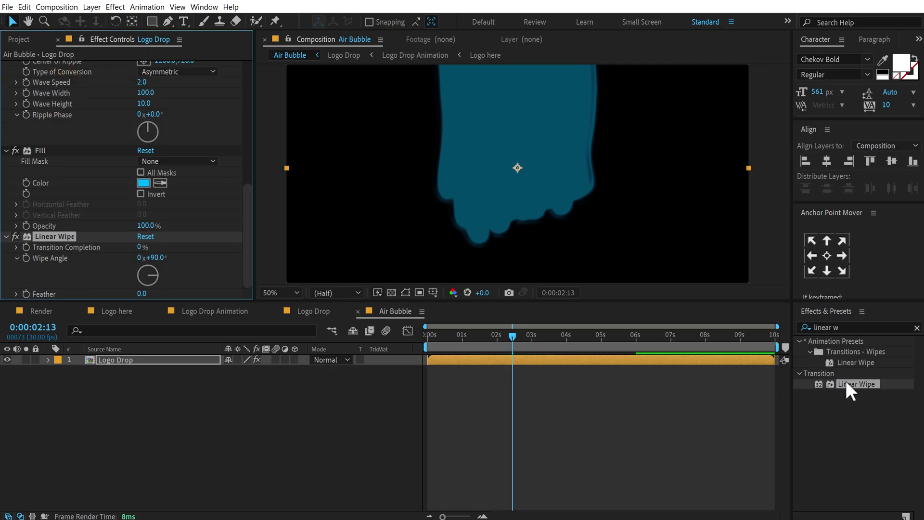
pyautogui.click(142, 247)
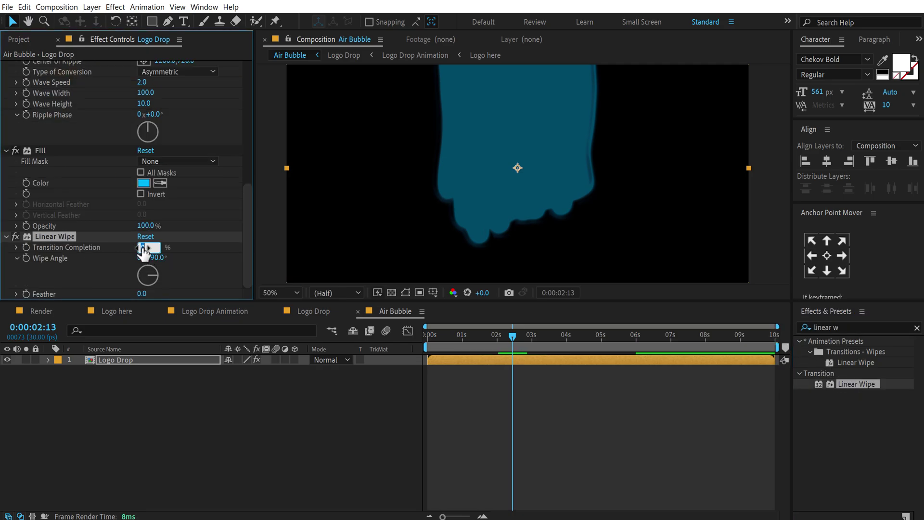
pyautogui.write('45')
pyautogui.press('Return')
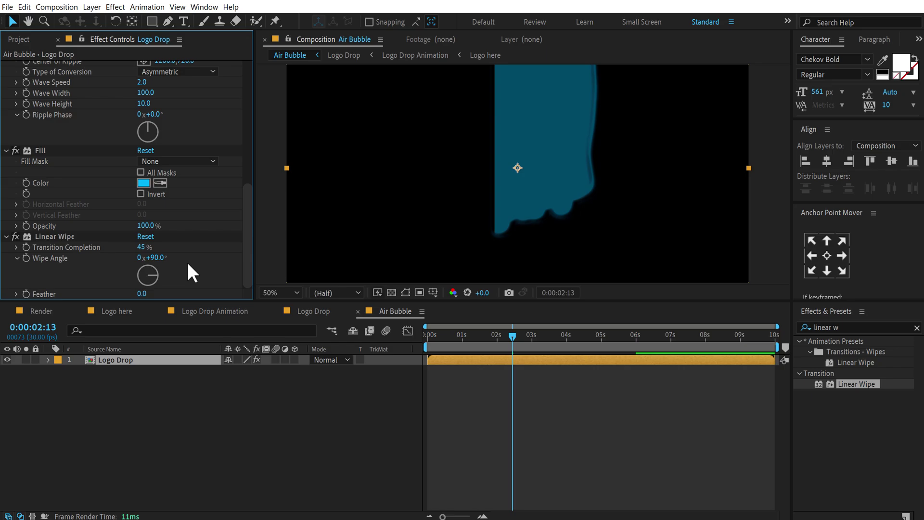
# Set Linear Wipe's Wipe Angle to 160° and its Feather to 340
pyautogui.click(157, 260)
pyautogui.write('160')
pyautogui.press('Return')
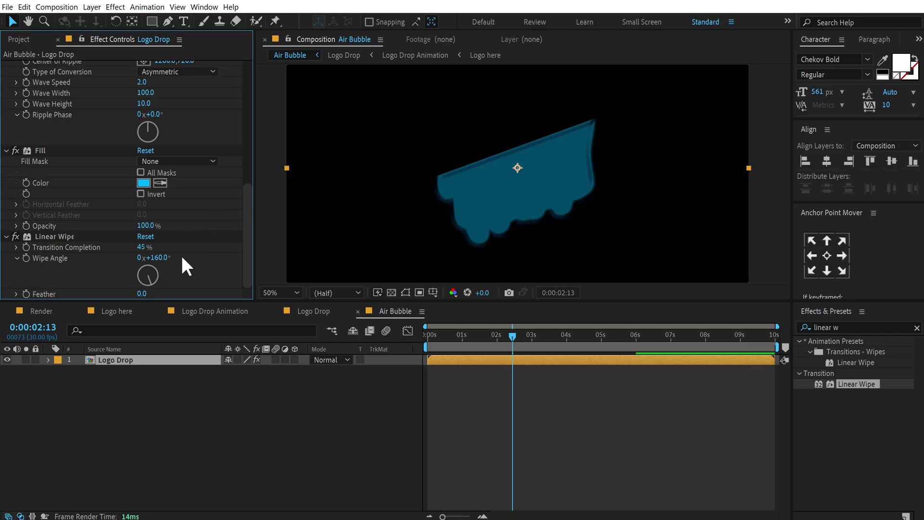
pyautogui.click(142, 294)
pyautogui.write('4')
pyautogui.write('0')
pyautogui.click(199, 406)
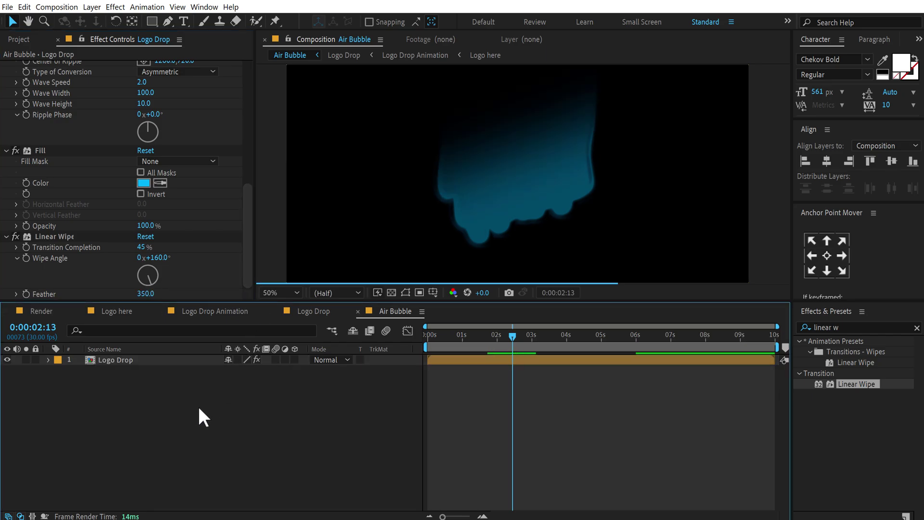
pyautogui.click(145, 293)
pyautogui.write('340')
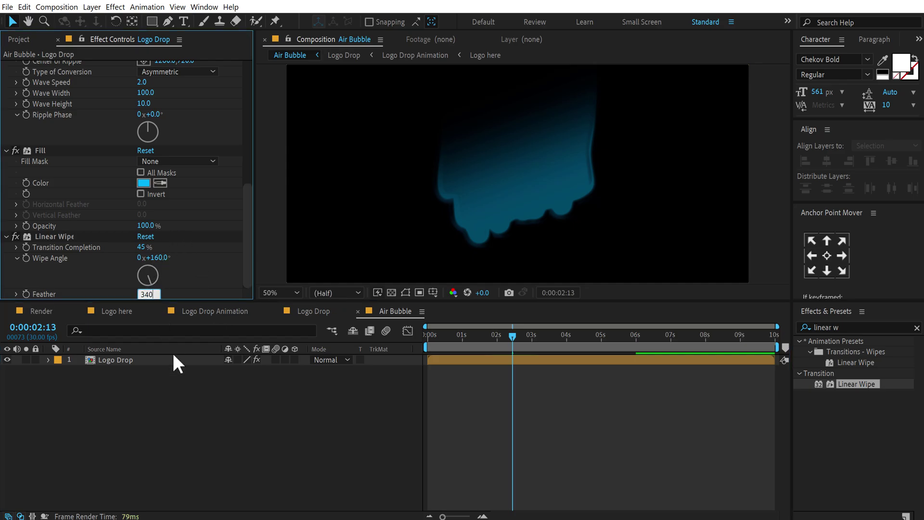
pyautogui.click(173, 361)
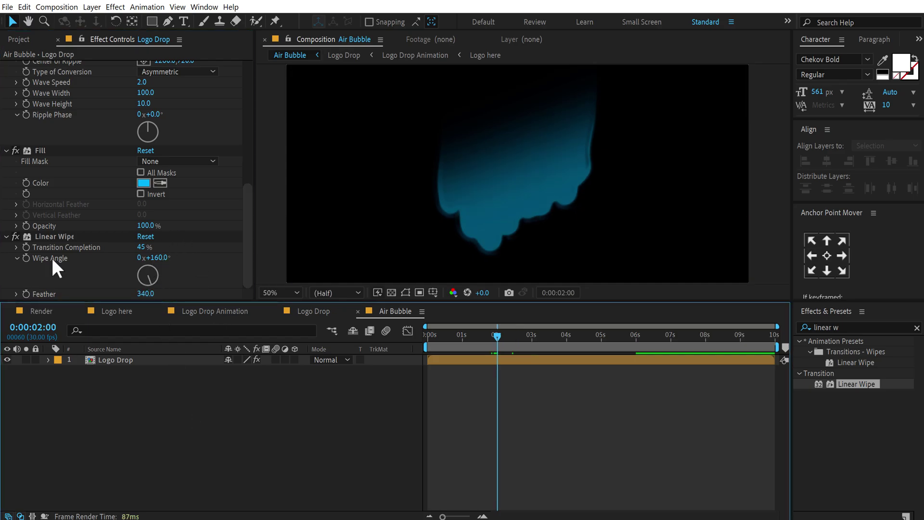
# Keyframe Linear Wipe's Transition Completion, Wipe Angle and Feather at 0:00:02:00, and set Transition Completion to 80% at 0:00:06:00
pyautogui.click(26, 246)
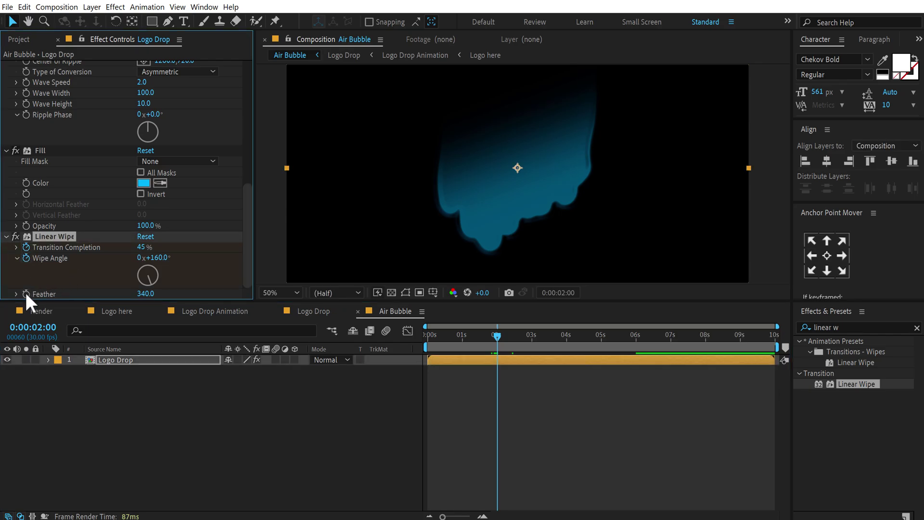
pyautogui.press('u')
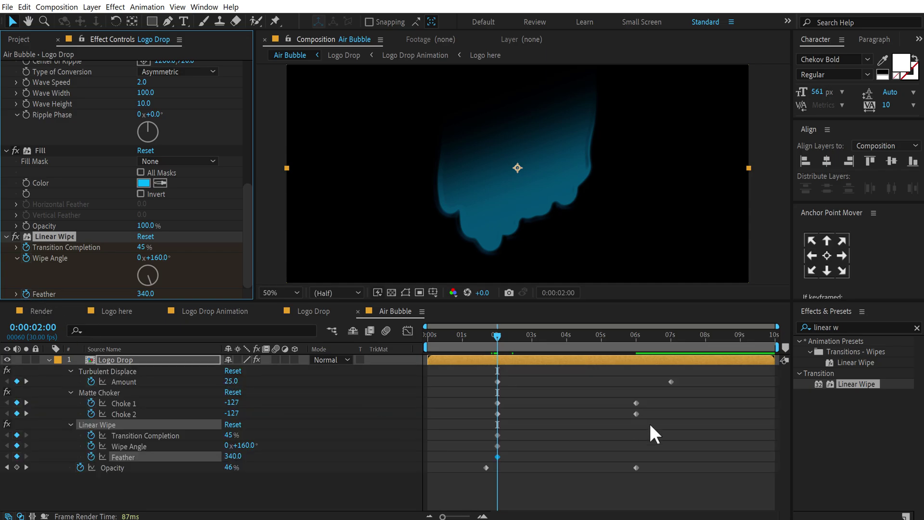
pyautogui.click(635, 342)
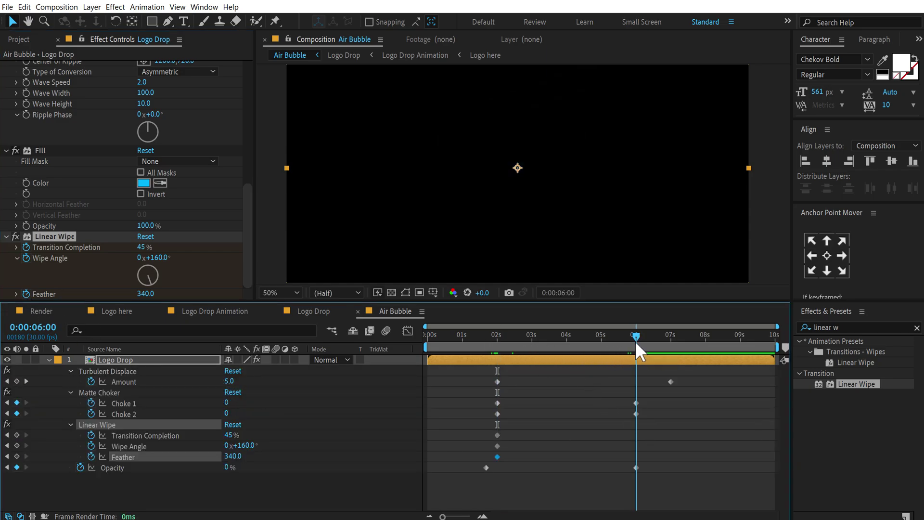
pyautogui.click(143, 247)
pyautogui.write('80')
pyautogui.press('Return')
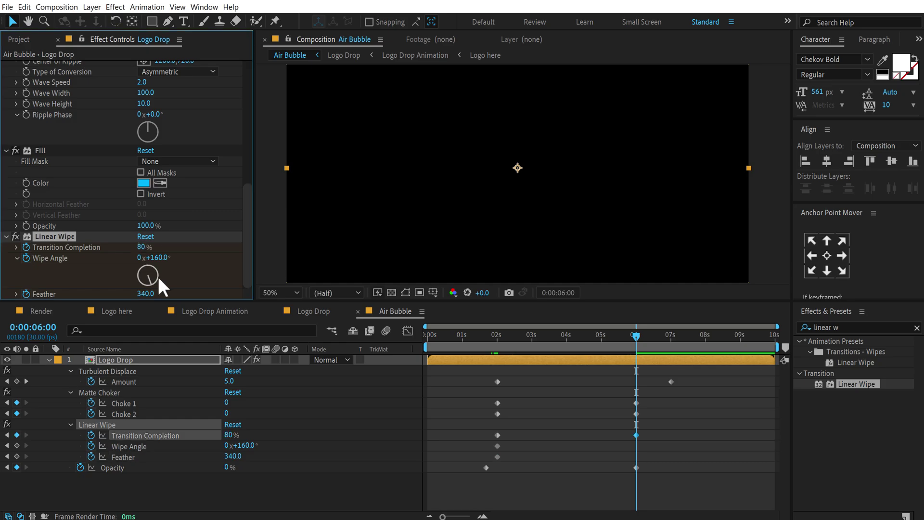
# Keyframe Linear Wipe's Wipe Angle at 180° and Feather at 500 at 0:00:06:00, and scrub through the result
pyautogui.click(159, 259)
pyautogui.write('180')
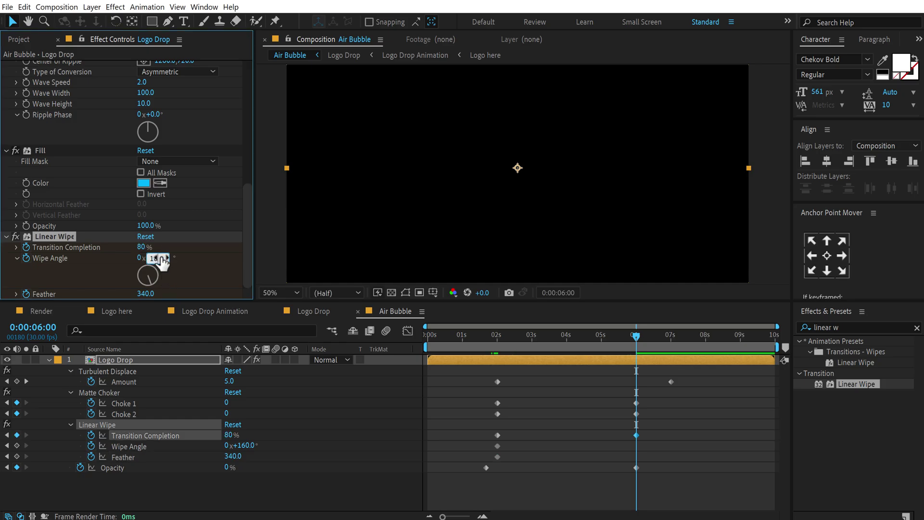
pyautogui.press('Return')
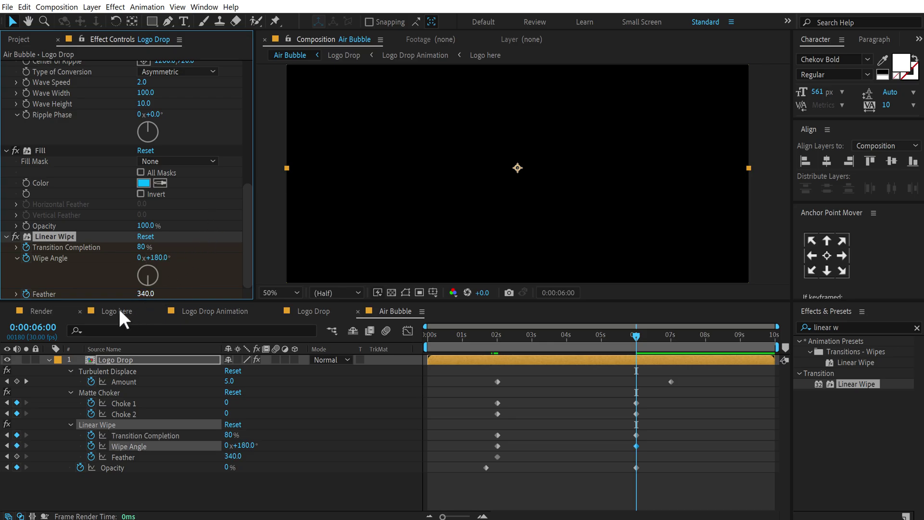
pyautogui.click(143, 295)
pyautogui.write('500')
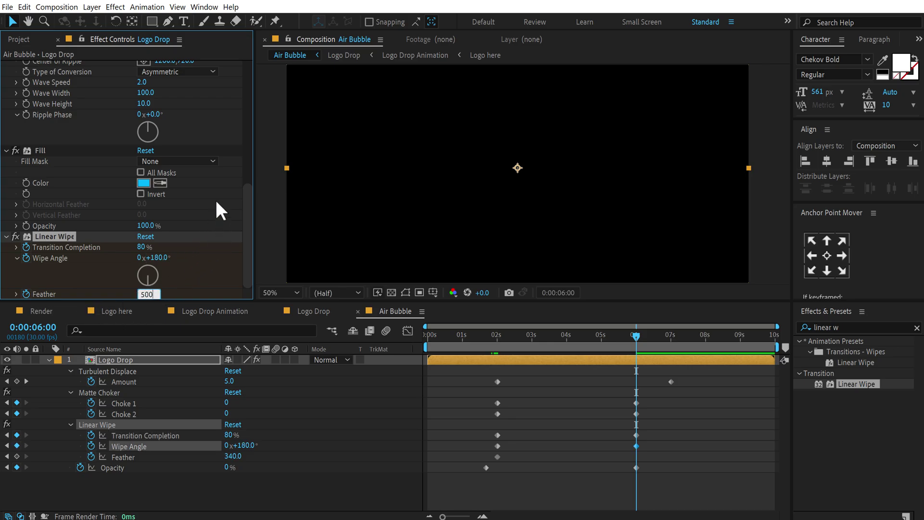
pyautogui.press('Return')
pyautogui.moveTo(485, 338); pyautogui.dragTo(438, 330)
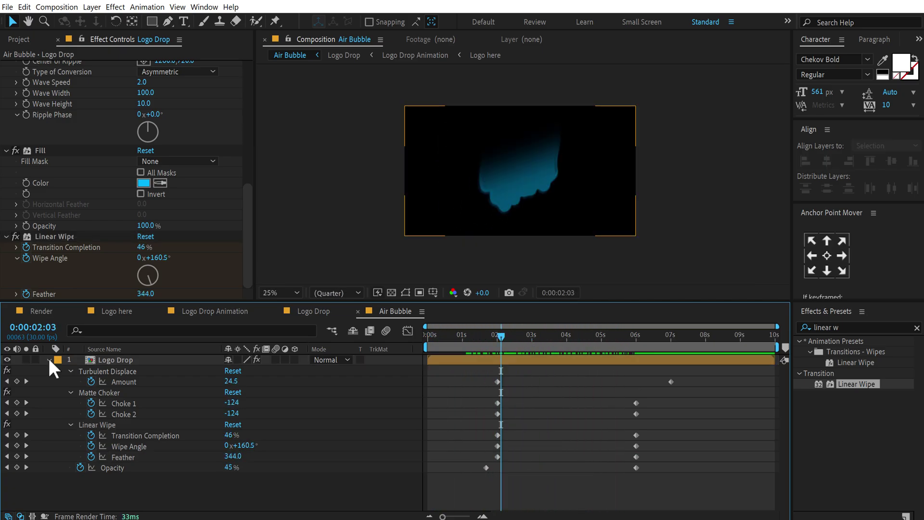
# Duplicate the Logo Drop layer and delete the Fill and Linear Wipe effects from the upper copy
pyautogui.click(49, 360)
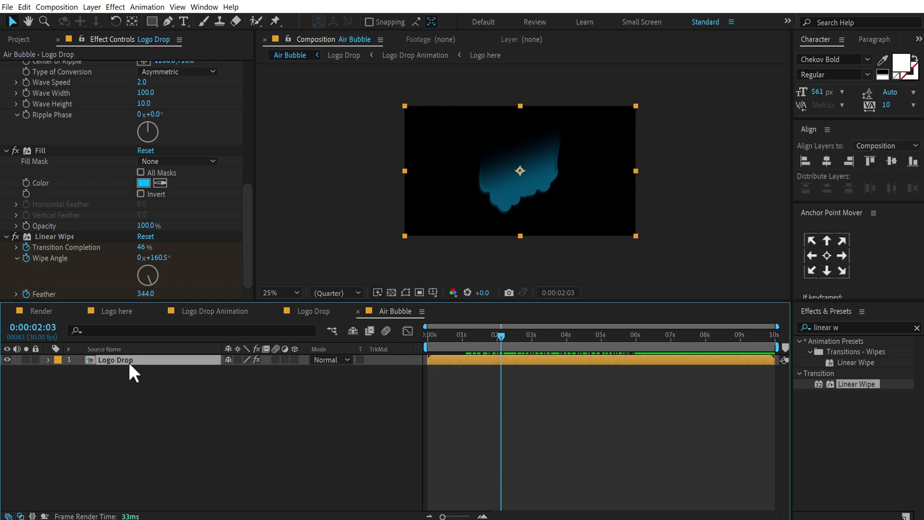
pyautogui.hotkey('ctrl', 'd')
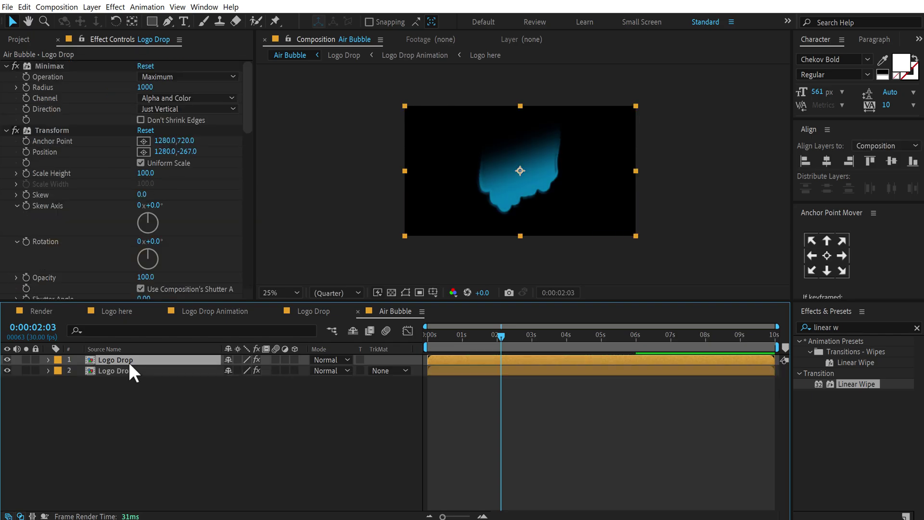
pyautogui.moveTo(248, 110); pyautogui.dragTo(251, 250)
pyautogui.click(39, 195)
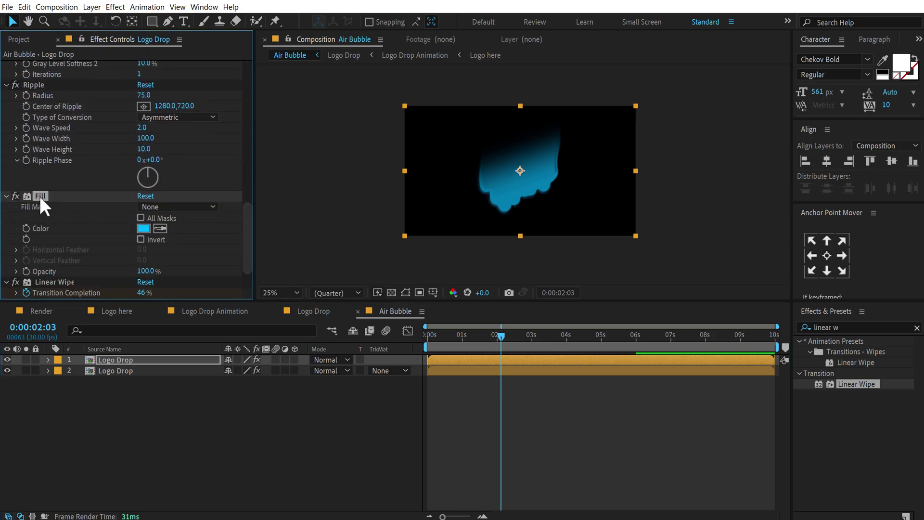
pyautogui.press('Delete')
pyautogui.click(51, 235)
pyautogui.press('Delete')
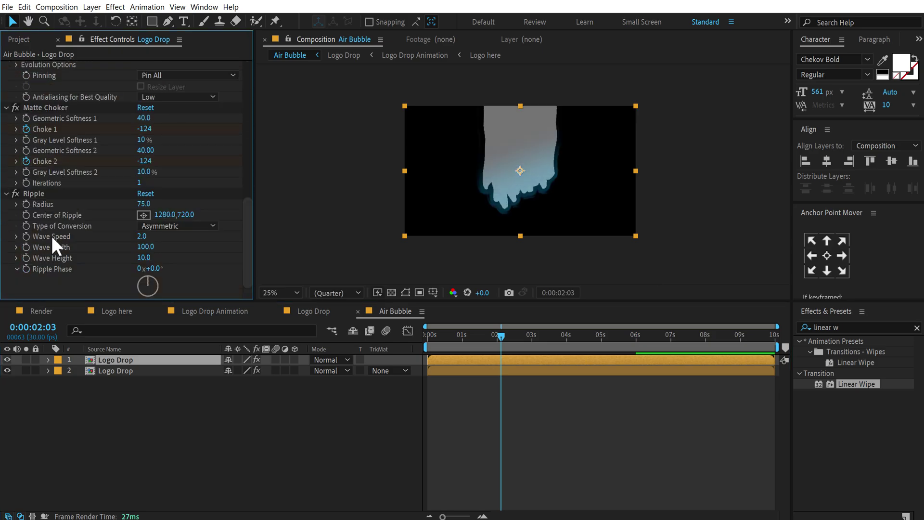
# Delete the Ripple effect from the upper Logo Drop layer, collapse its Transform and Turbulent Displace settings, and go to 0:00:02:00
pyautogui.click(38, 193)
pyautogui.press('Delete')
pyautogui.scroll(5, 2, 60)
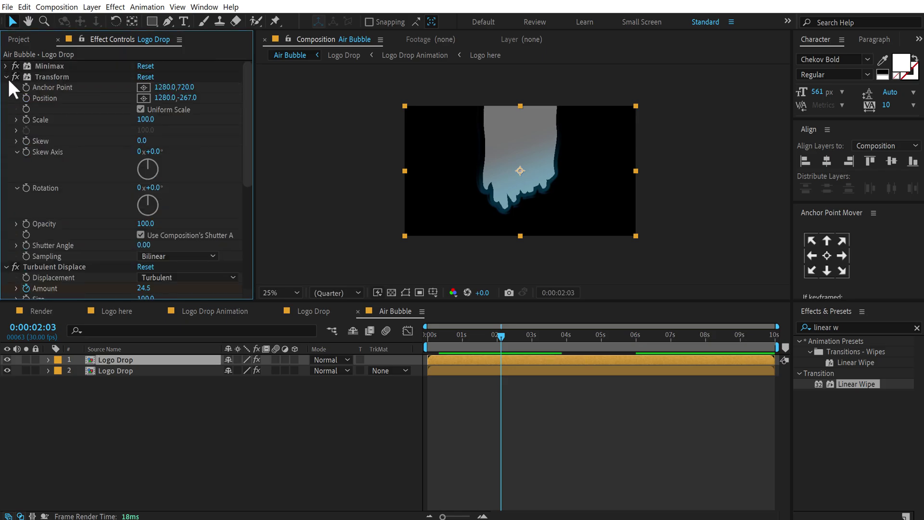
pyautogui.click(8, 78)
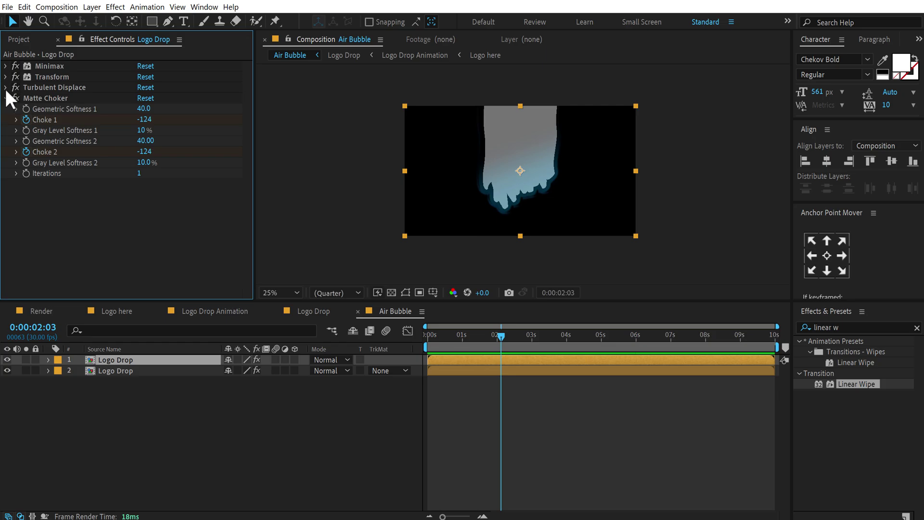
pyautogui.press('.')
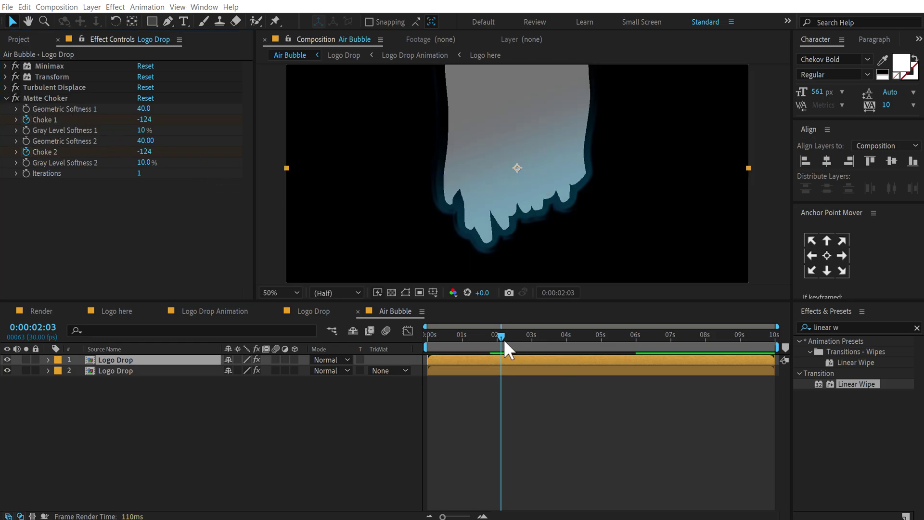
pyautogui.moveTo(504, 339); pyautogui.dragTo(501, 338)
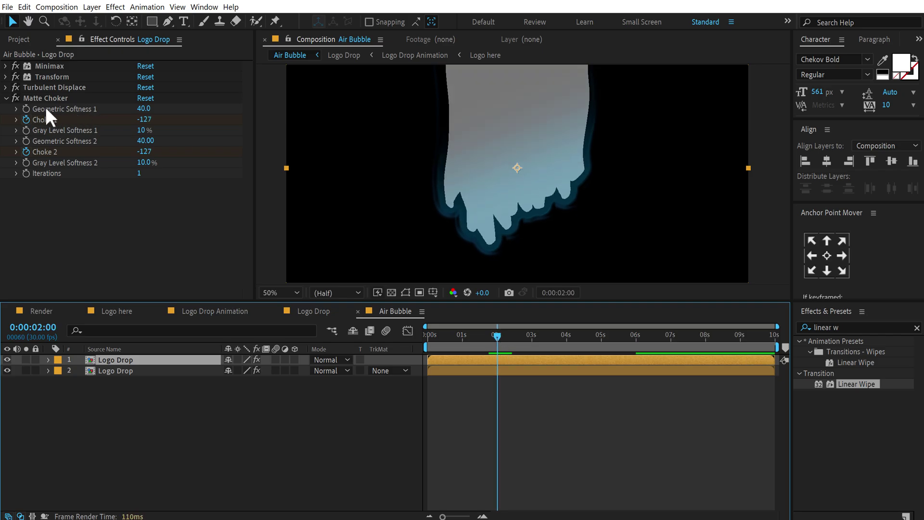
pyautogui.click(144, 109)
pyautogui.write('20')
pyautogui.press('Tab')
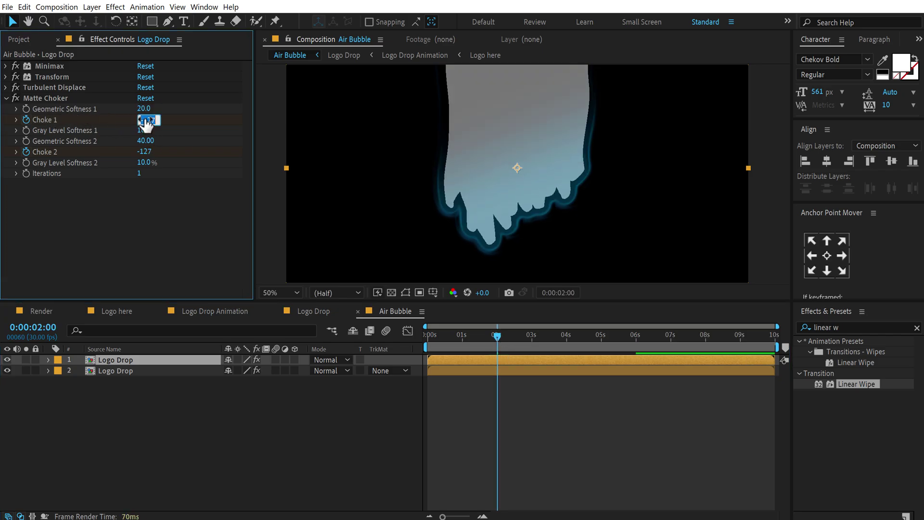
pyautogui.write('25')
pyautogui.press('Return')
pyautogui.click(144, 147)
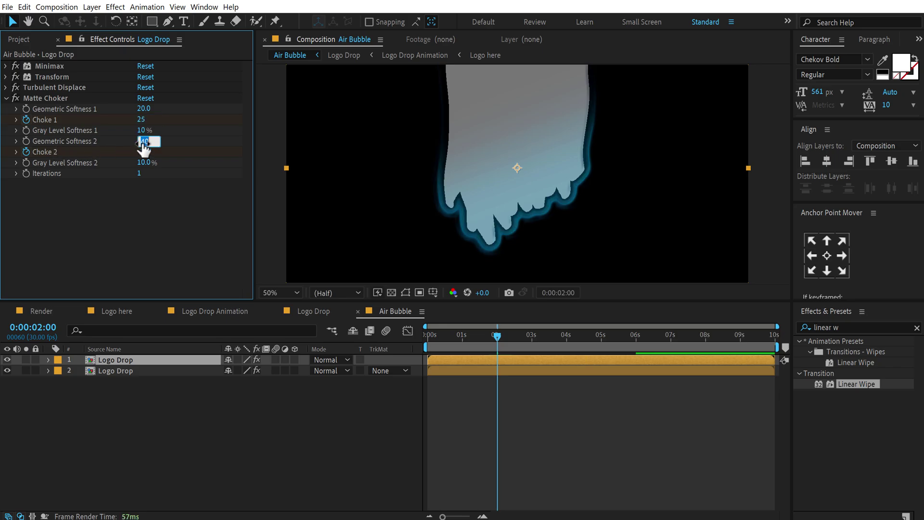
pyautogui.write('20')
pyautogui.press('Return')
pyautogui.click(146, 152)
pyautogui.write('25')
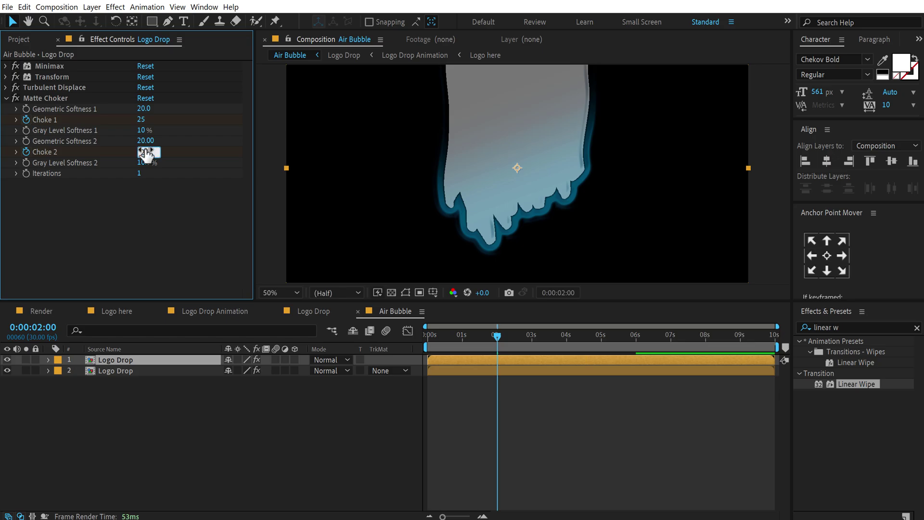
pyautogui.press('Return')
pyautogui.press('u')
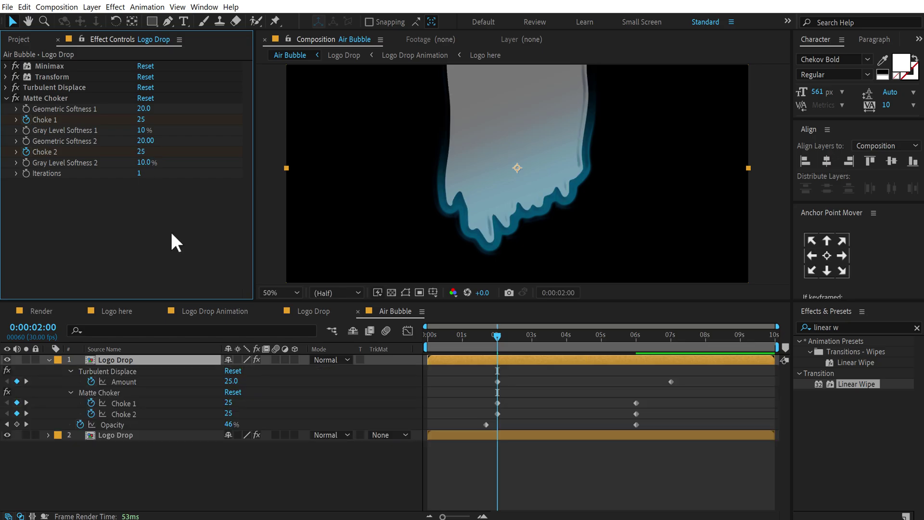
pyautogui.click(634, 339)
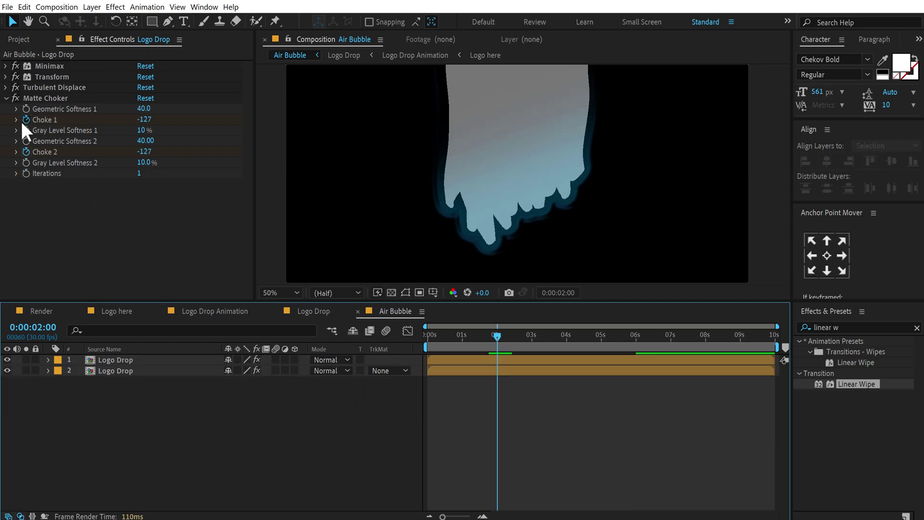
# Remove keyframing from Matte Choker's Choke 1 and Choke 2, and set Geometric Softness 1 to 20 and Choke 1 to 25
pyautogui.click(22, 120)
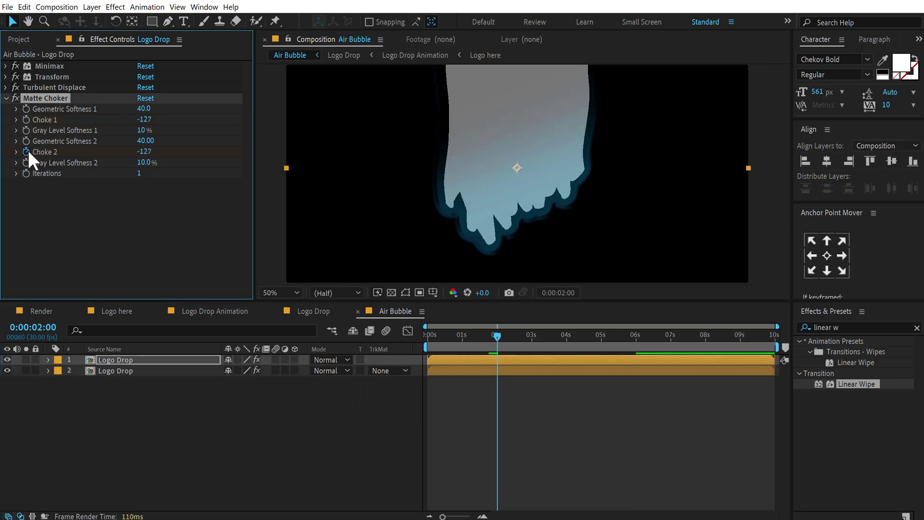
pyautogui.click(146, 109)
pyautogui.write('20')
pyautogui.press('Return')
pyautogui.click(145, 120)
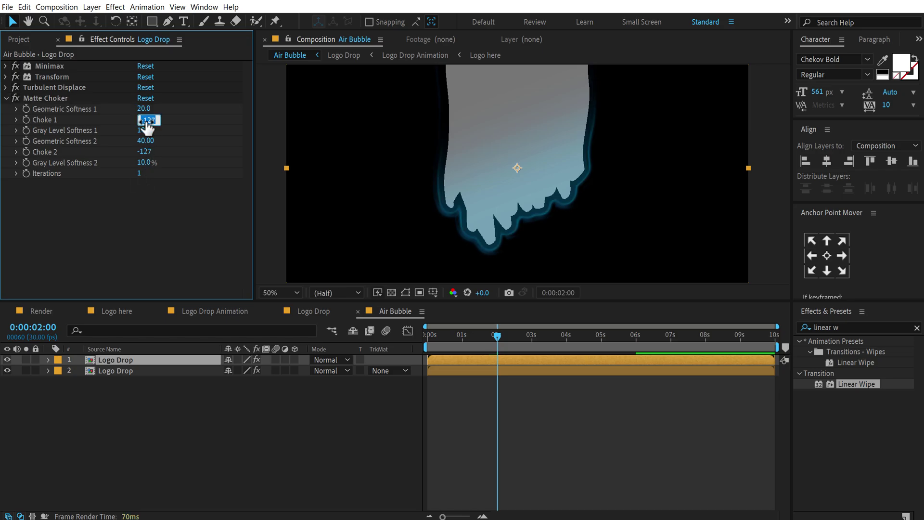
pyautogui.write('25')
# Set Matte Choker's Choke 2 to 25 and Geometric Softness 2 to 20
pyautogui.click(144, 151)
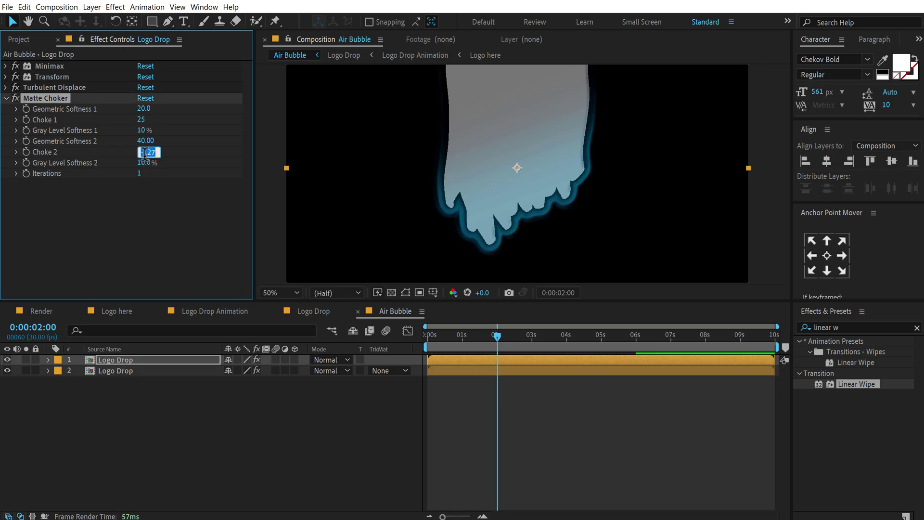
pyautogui.write('25')
pyautogui.press('Return')
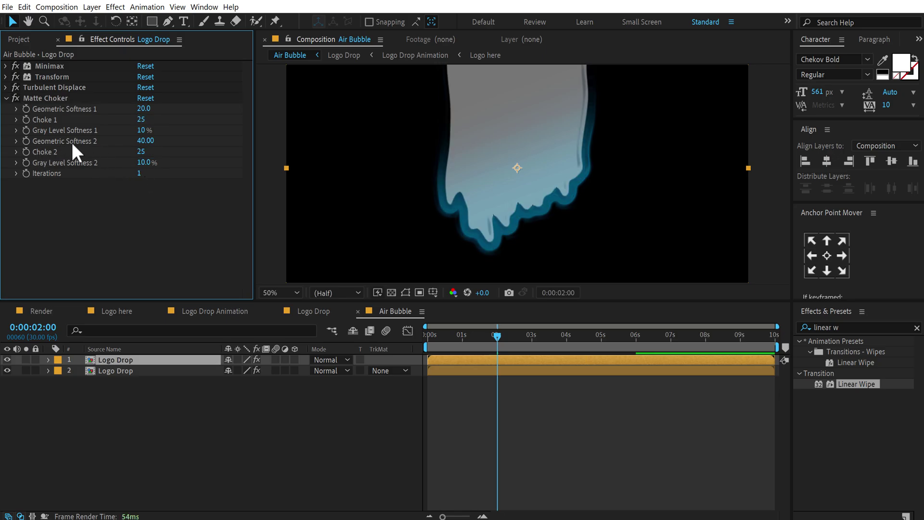
pyautogui.click(144, 141)
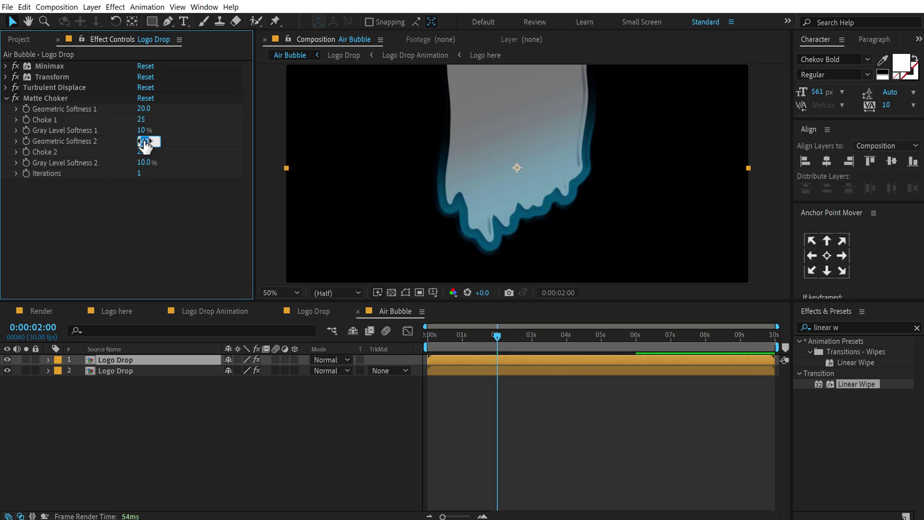
pyautogui.write('20')
pyautogui.press('Return')
# Set the lower Logo Drop layer's track matte to Alpha Inverted and scrub through the result
pyautogui.click(136, 369)
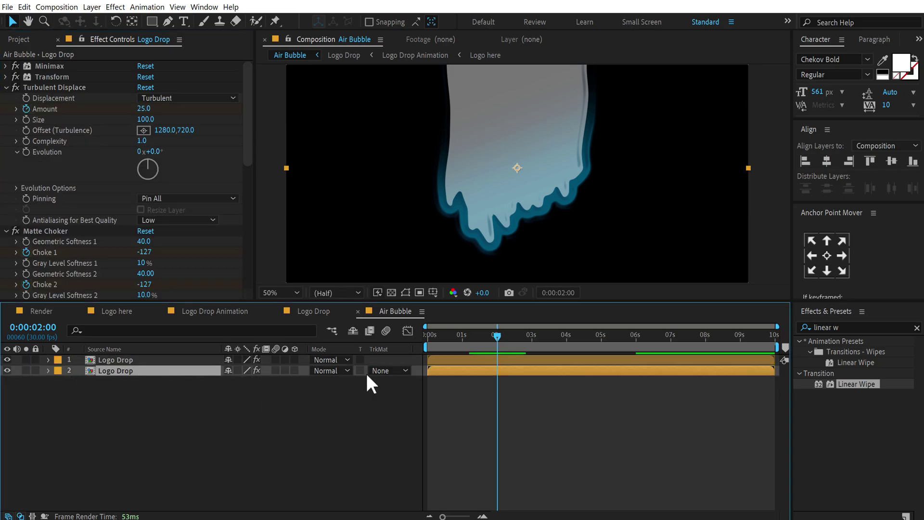
pyautogui.click(403, 370)
pyautogui.click(394, 409)
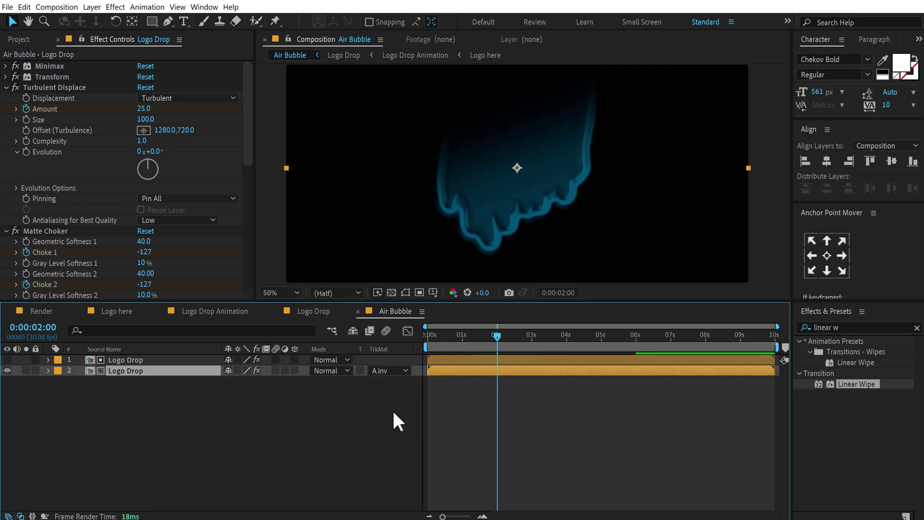
pyautogui.moveTo(455, 338); pyautogui.dragTo(495, 348)
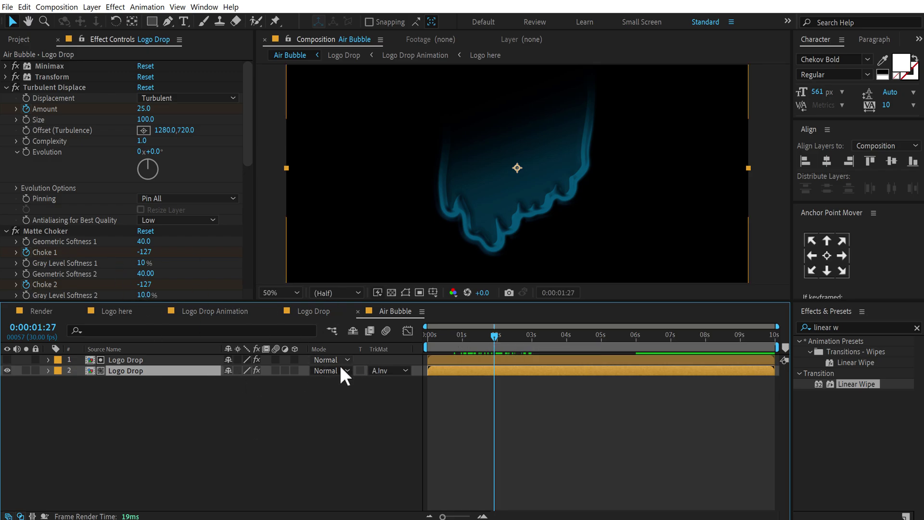
pyautogui.click(261, 434)
pyautogui.press('F4')
pyautogui.press('F4')
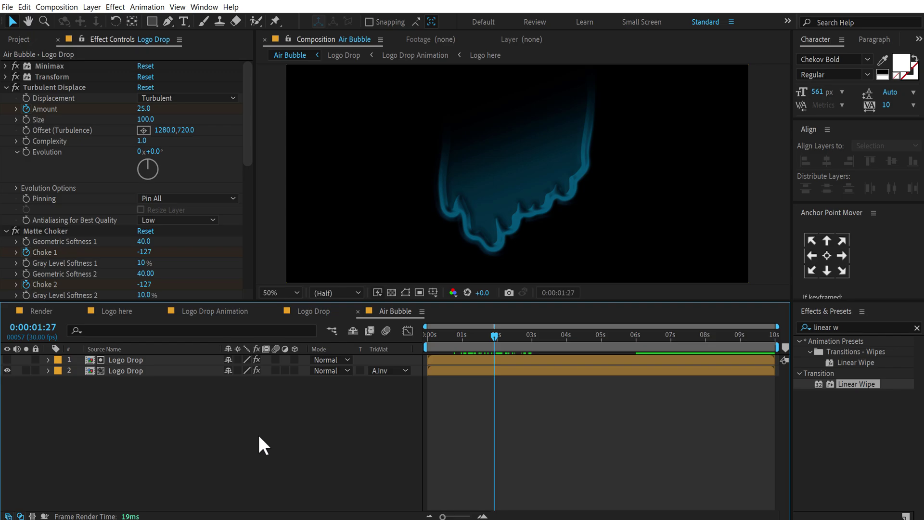
# Remove the Opacity keyframes from the upper Logo Drop layer, set its Opacity to 100%, and check the outline against the transparency grid
pyautogui.click(155, 360)
pyautogui.press('u')
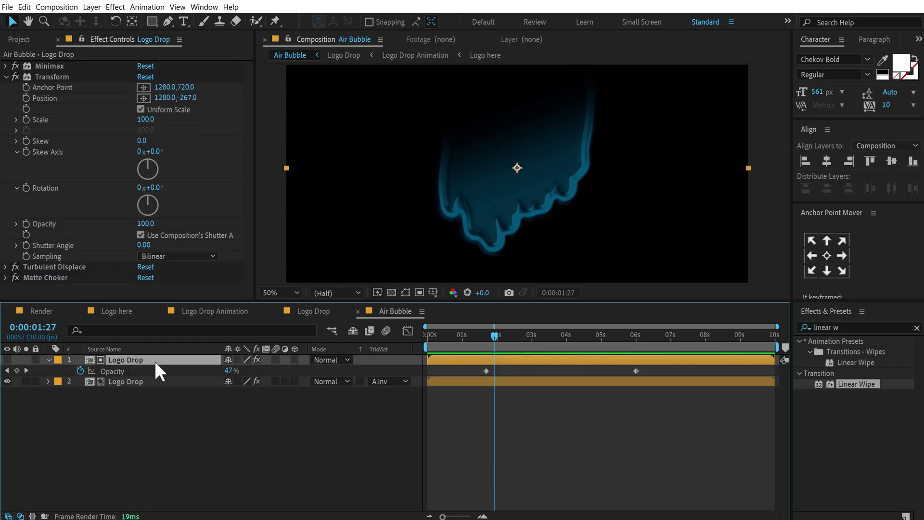
pyautogui.click(80, 370)
pyautogui.moveTo(227, 371); pyautogui.dragTo(362, 368)
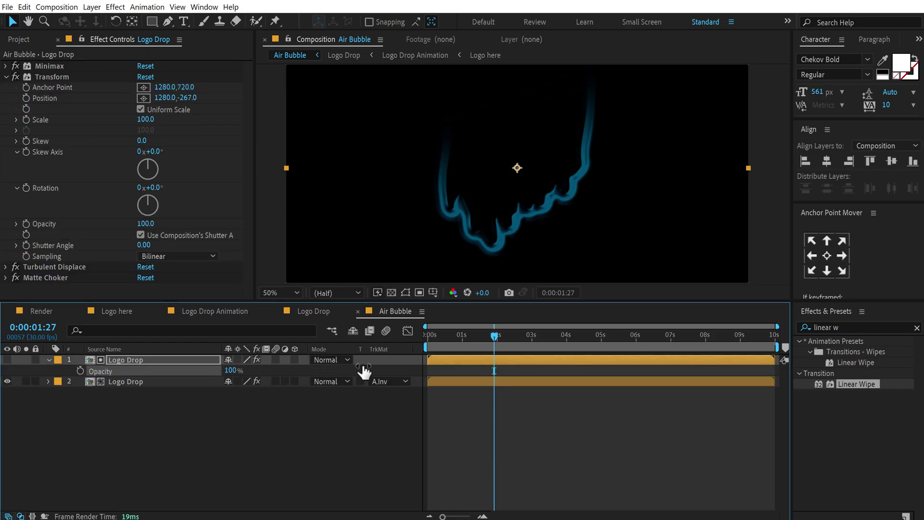
pyautogui.click(488, 268)
pyautogui.click(394, 293)
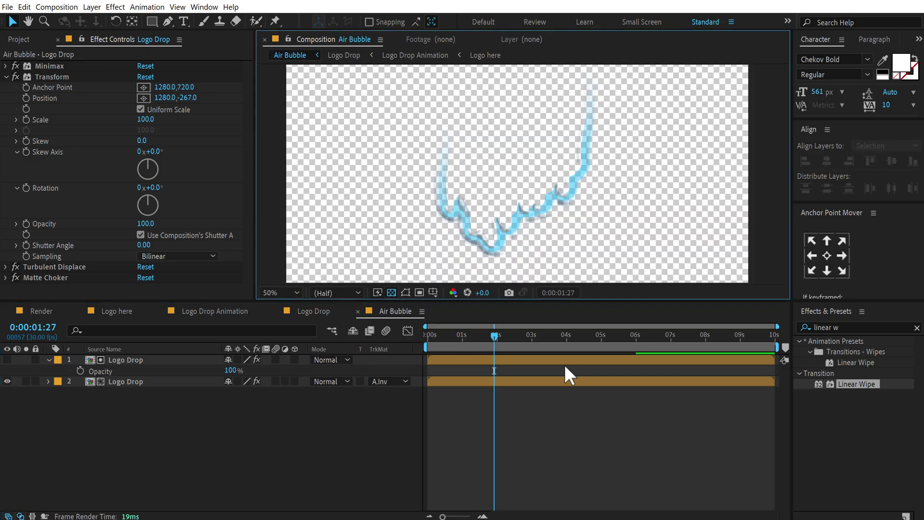
pyautogui.moveTo(452, 337); pyautogui.dragTo(542, 332)
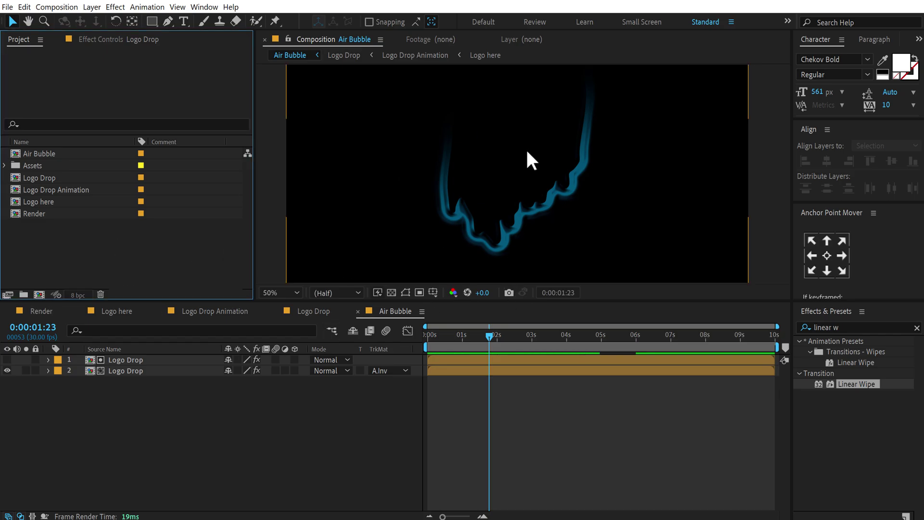
# Create a 2560 x 1440 composition named Small Bubbles and add the Logo Drop composition to it
pyautogui.click(39, 292)
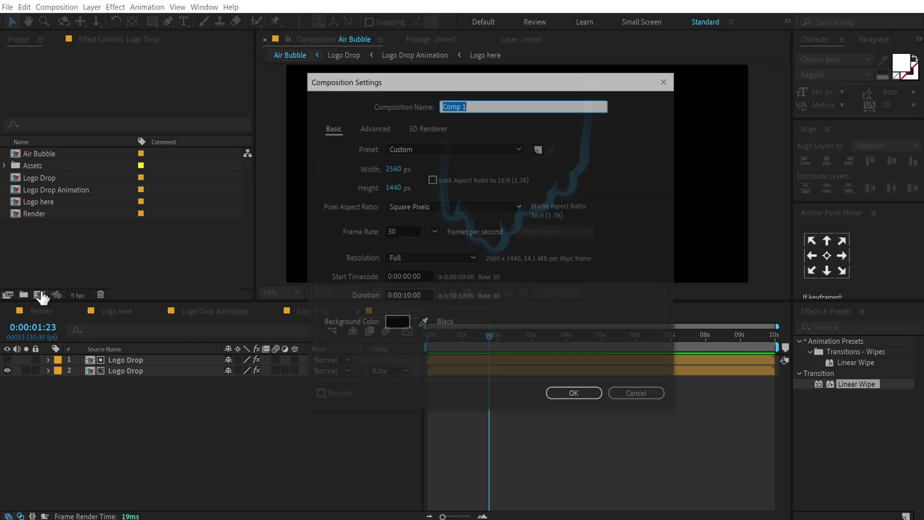
pyautogui.write('Small ')
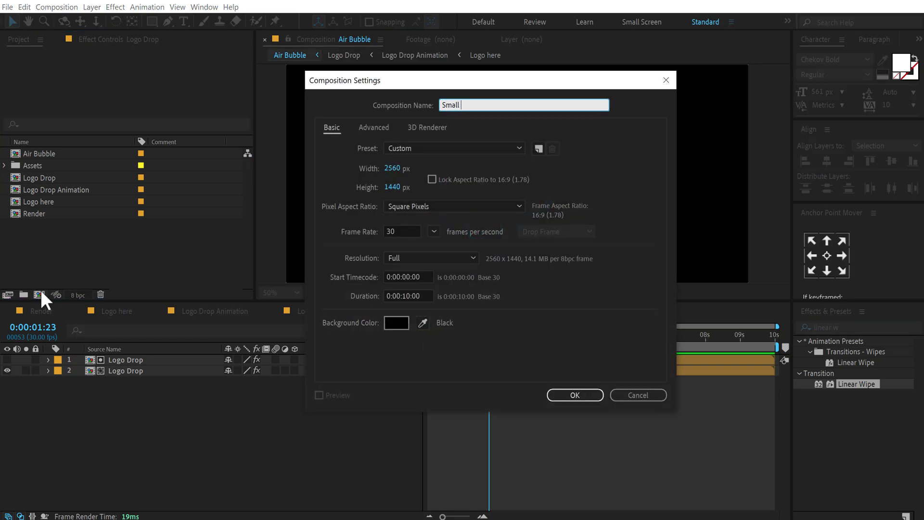
pyautogui.write('Bubbles')
pyautogui.press('Return')
pyautogui.moveTo(46, 179); pyautogui.dragTo(137, 443)
pyautogui.moveTo(476, 407); pyautogui.dragTo(503, 408)
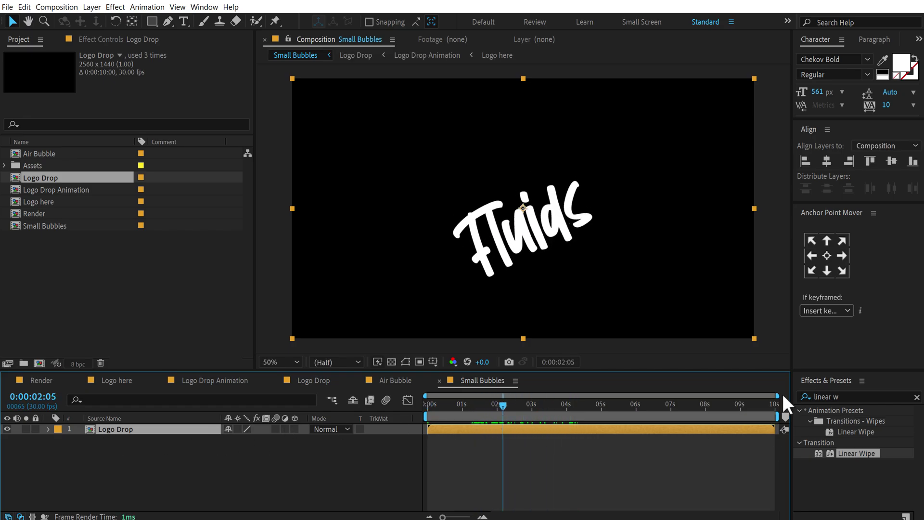
# Search the effects for "cc pa" and apply CC Particle Systems II to the Logo Drop layer
pyautogui.click(843, 397)
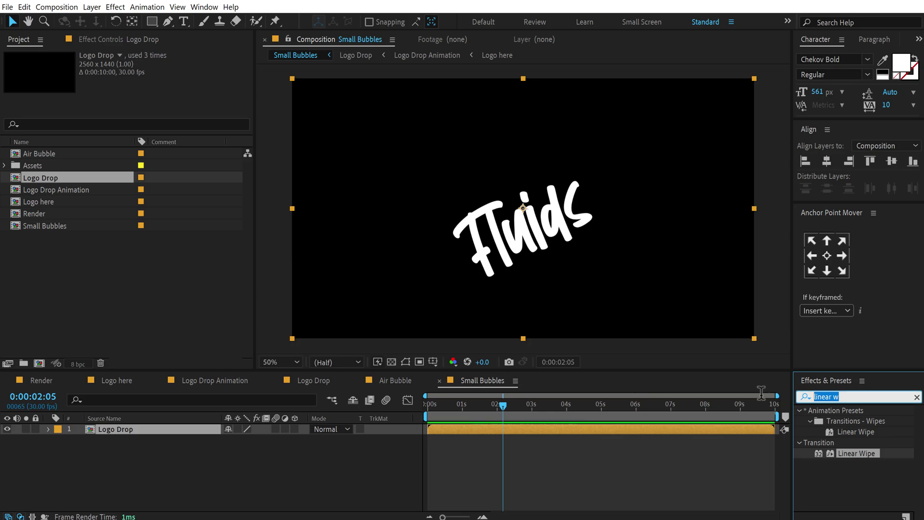
pyautogui.press('BackSpace')
pyautogui.click(804, 397)
pyautogui.write('cc pa')
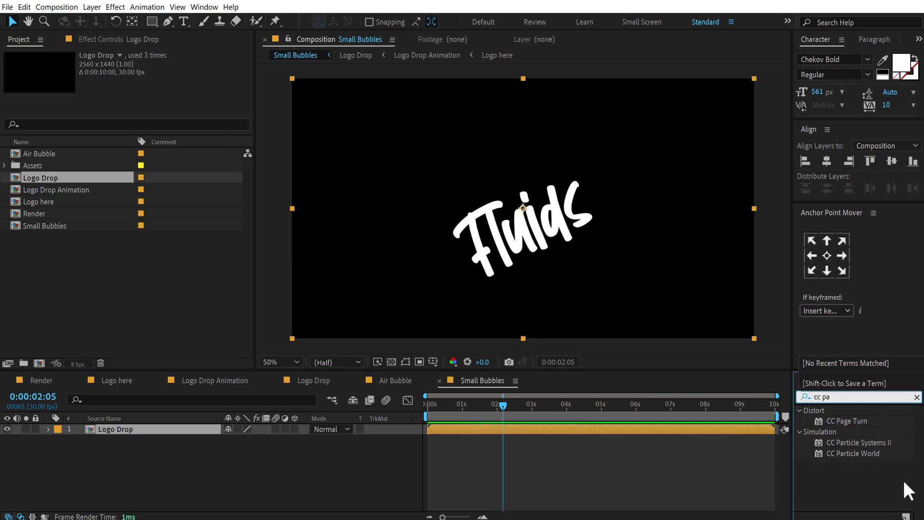
pyautogui.doubleClick(870, 443)
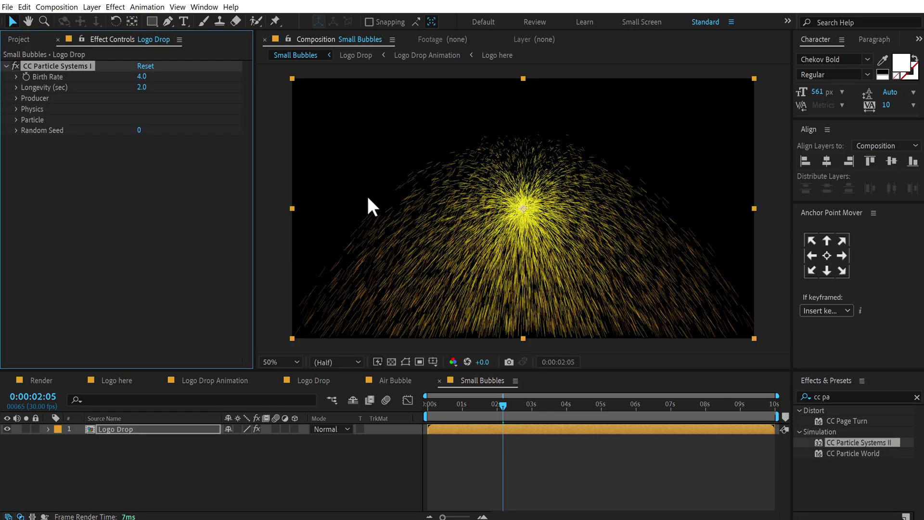
# Set CC Particle Systems II's Birth Rate to 15 and keyframe it at 0:00:01:00
pyautogui.moveTo(477, 407); pyautogui.dragTo(461, 406)
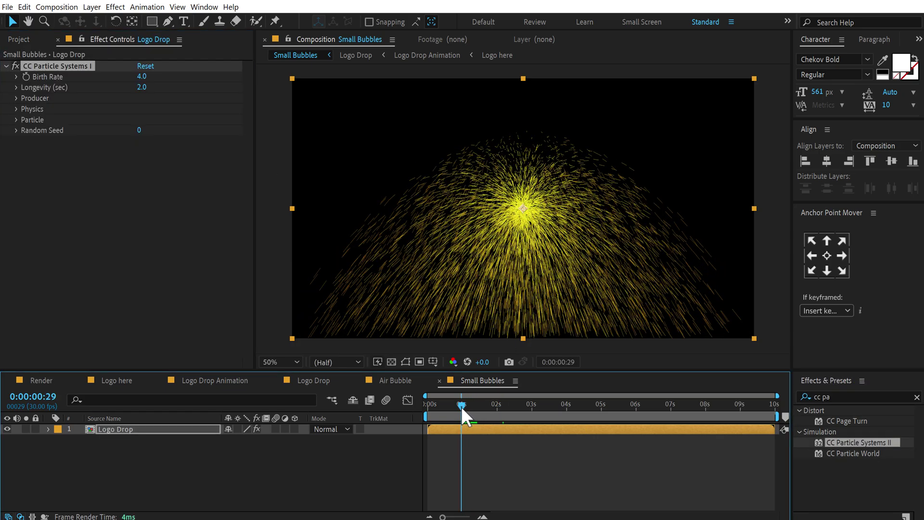
pyautogui.press('pagedown')
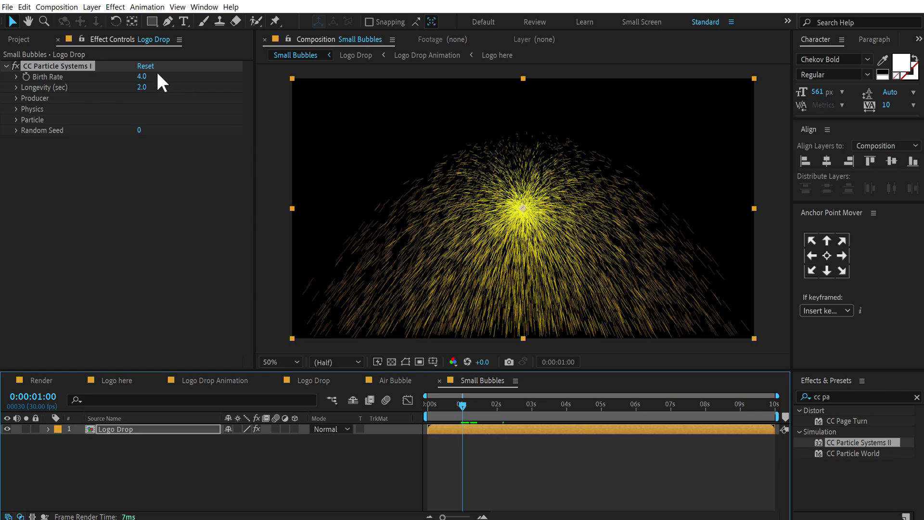
pyautogui.click(143, 76)
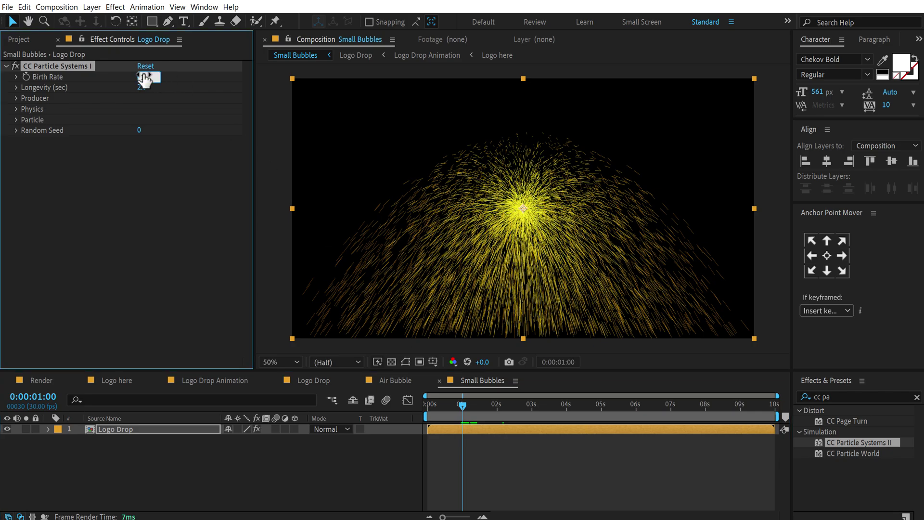
pyautogui.write('15')
pyautogui.press('Return')
pyautogui.click(26, 76)
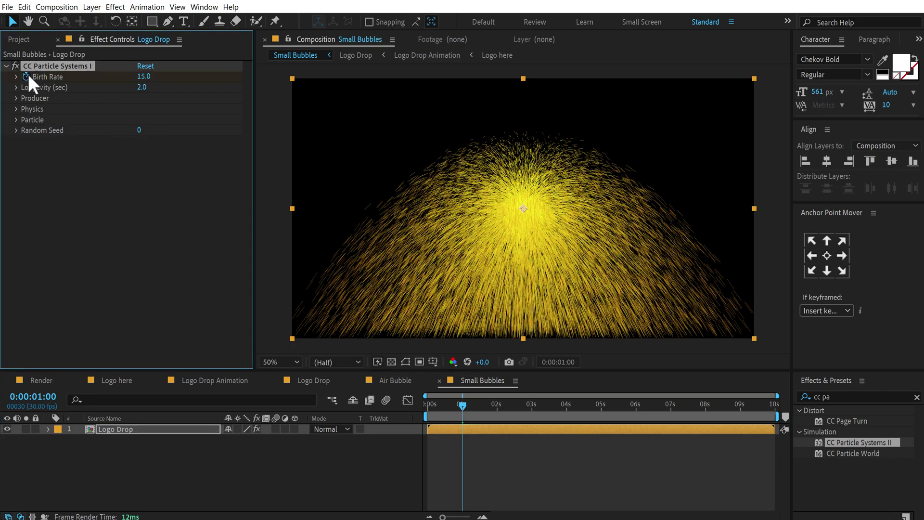
# Keyframe CC Particle Systems II's Birth Rate at 0 at 0:00:03:00
pyautogui.click(532, 409)
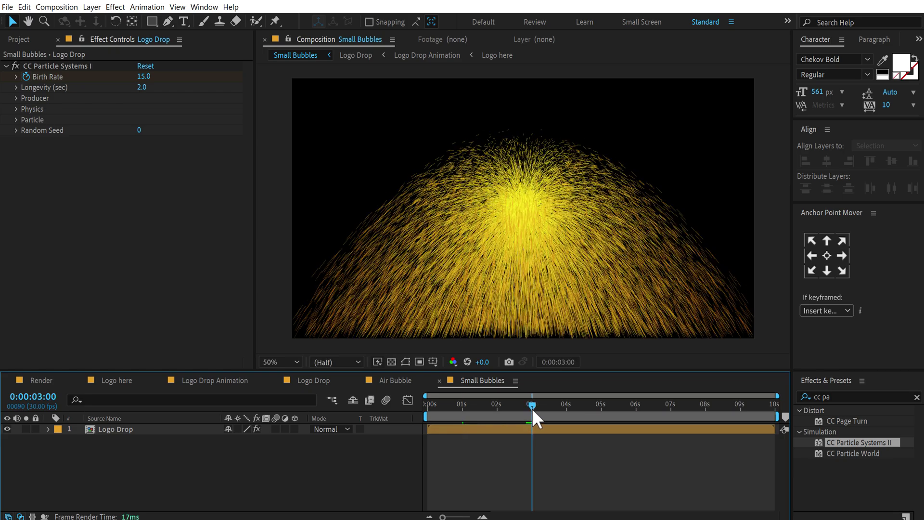
pyautogui.click(143, 76)
pyautogui.write('0')
pyautogui.press('Return')
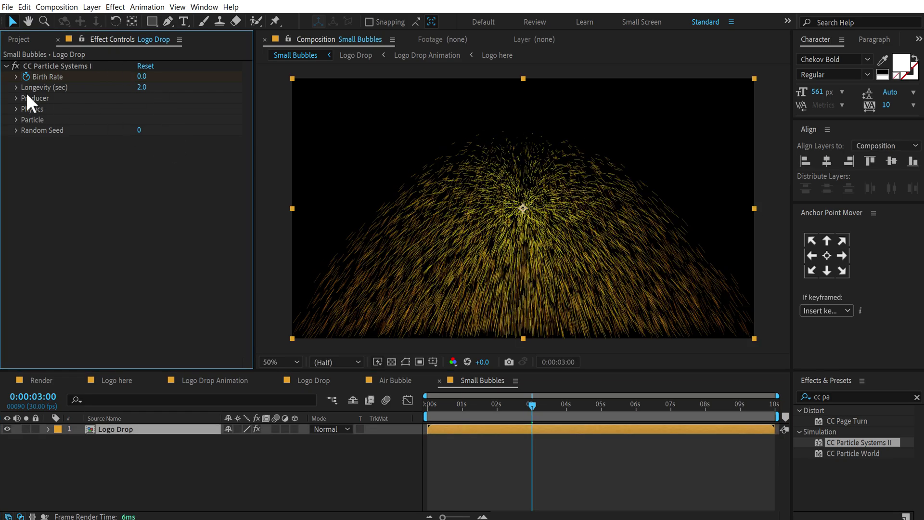
# Set CC Particle Systems II's Longevity to 5 seconds and its Particle Type to Bubble
pyautogui.click(142, 88)
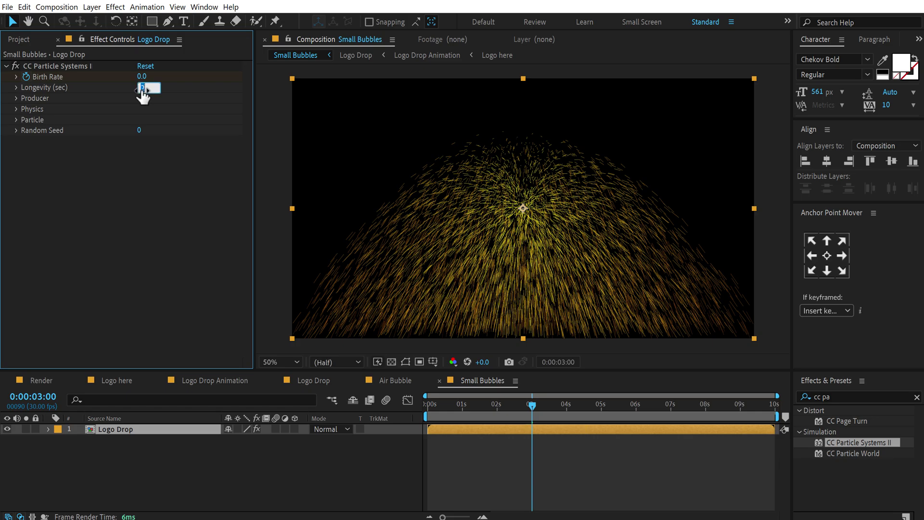
pyautogui.write('5')
pyautogui.press('Return')
pyautogui.click(17, 120)
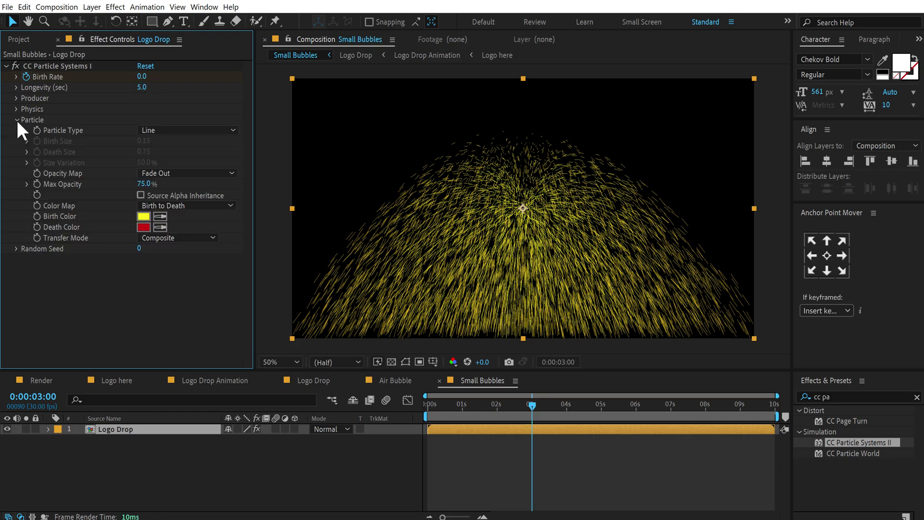
pyautogui.click(163, 133)
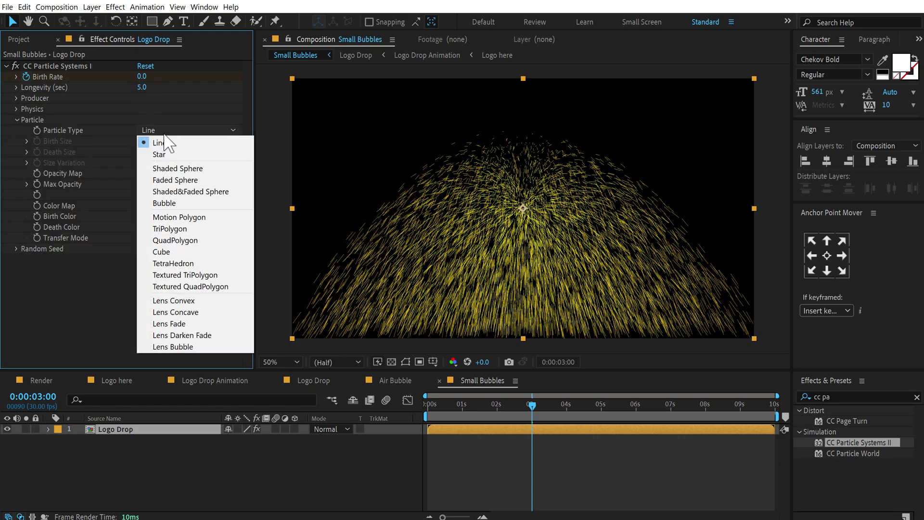
pyautogui.click(185, 202)
# Set both the Birth Size and the Death Size of the bubble particles to 0.05
pyautogui.click(144, 142)
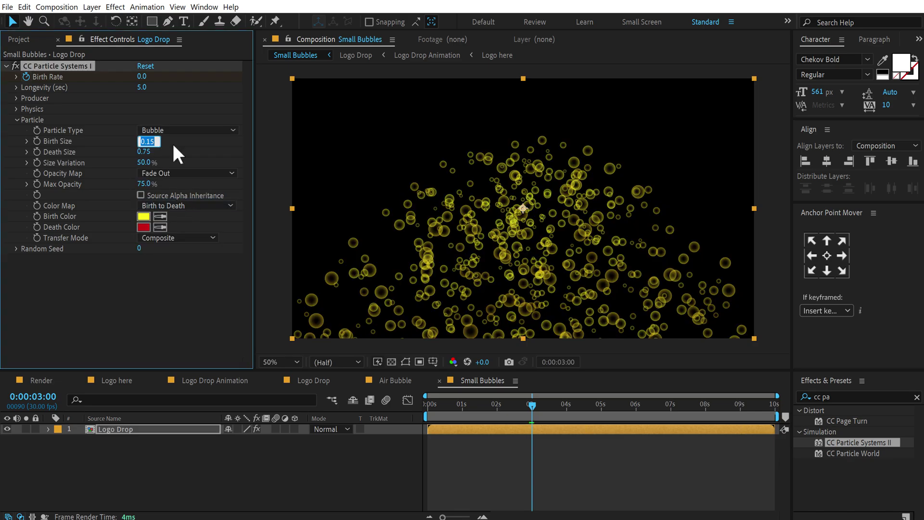
pyautogui.write('.05')
pyautogui.press('Return')
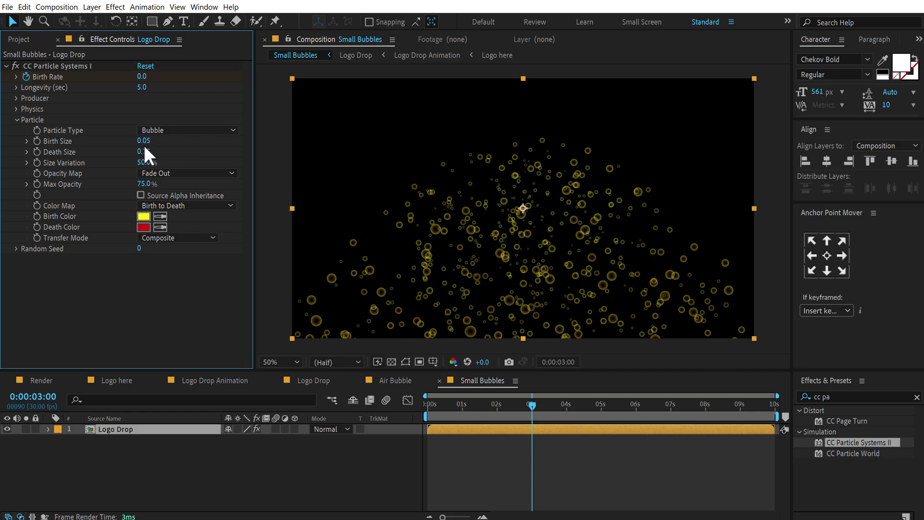
pyautogui.click(143, 152)
pyautogui.press('BackSpace')
pyautogui.write('.05')
pyautogui.press('Return')
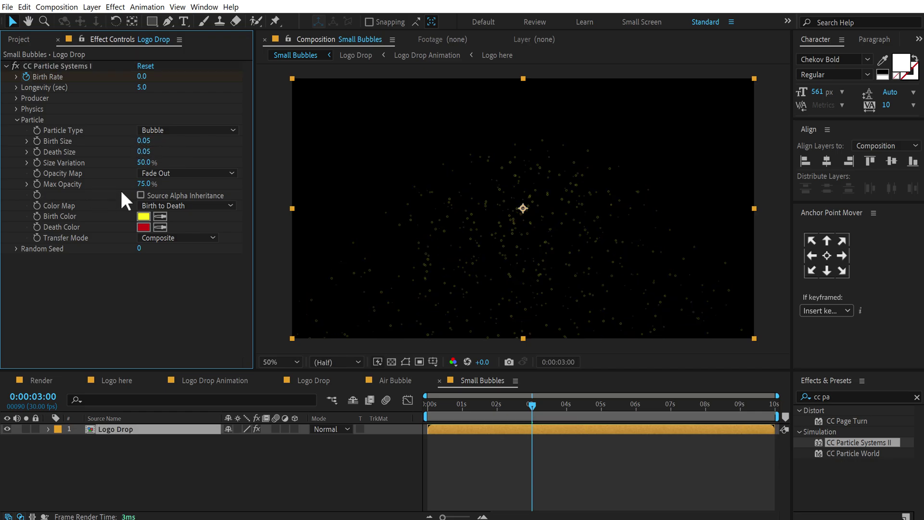
# Raise the particles' Max Opacity to 100% and set their Opacity Map to Fade In and Out
pyautogui.moveTo(149, 186); pyautogui.dragTo(277, 198)
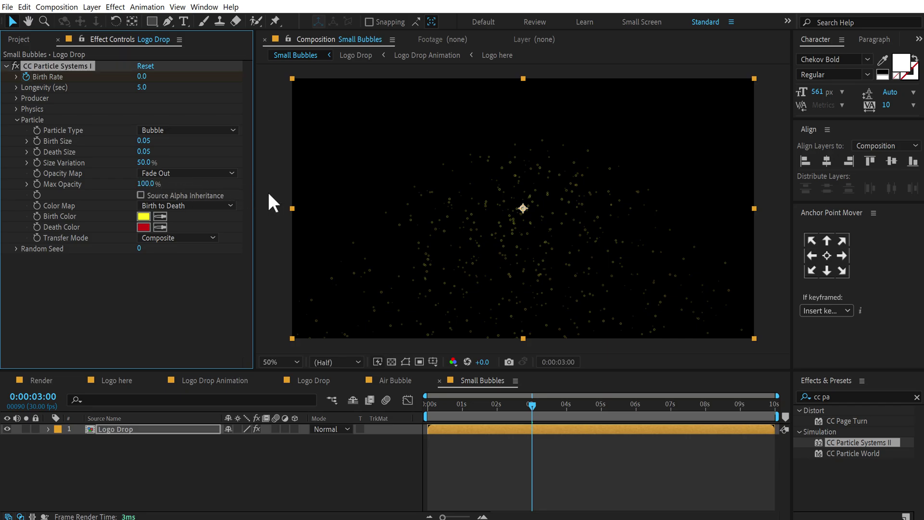
pyautogui.click(164, 173)
pyautogui.click(179, 232)
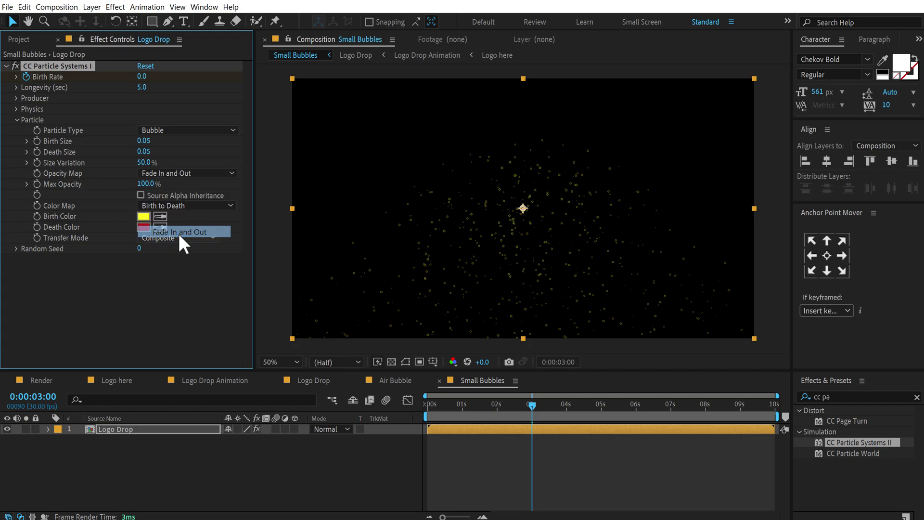
pyautogui.click(16, 119)
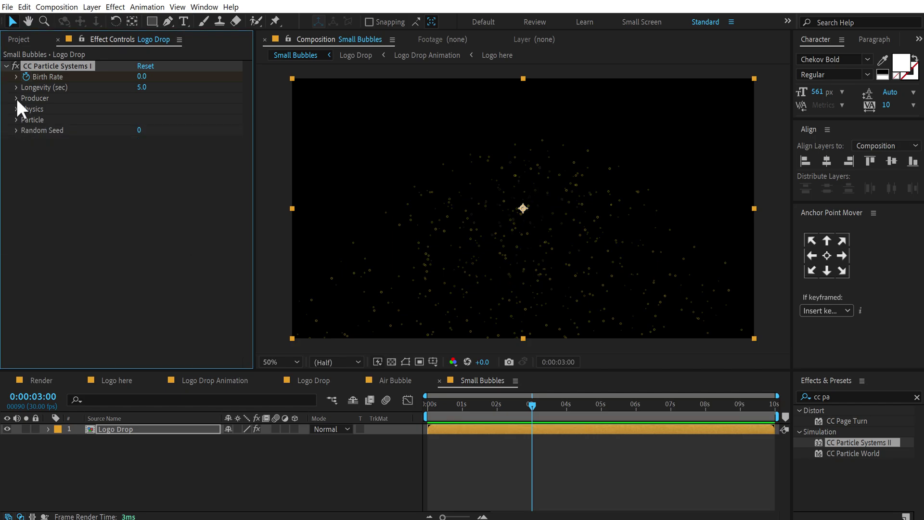
# Set the particle producer's Radius X to 98 and Radius Y to 100
pyautogui.click(17, 98)
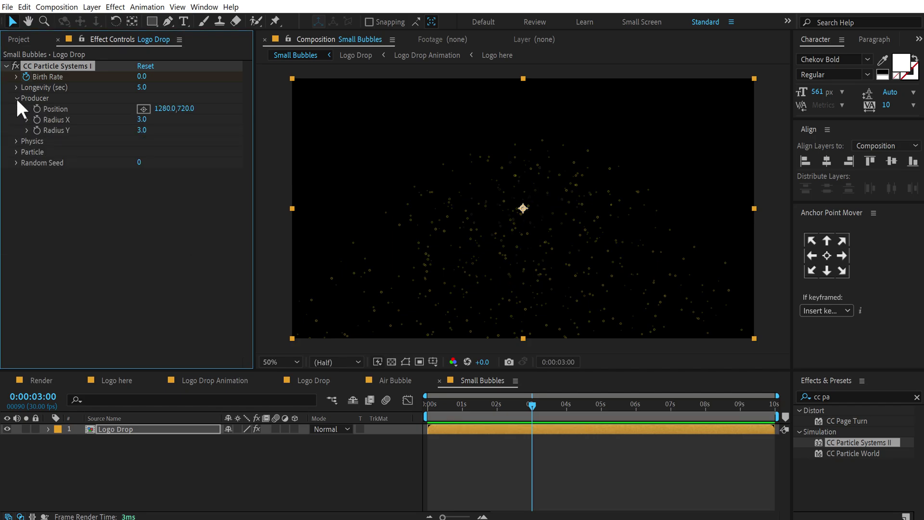
pyautogui.click(143, 120)
pyautogui.write('98')
pyautogui.click(169, 172)
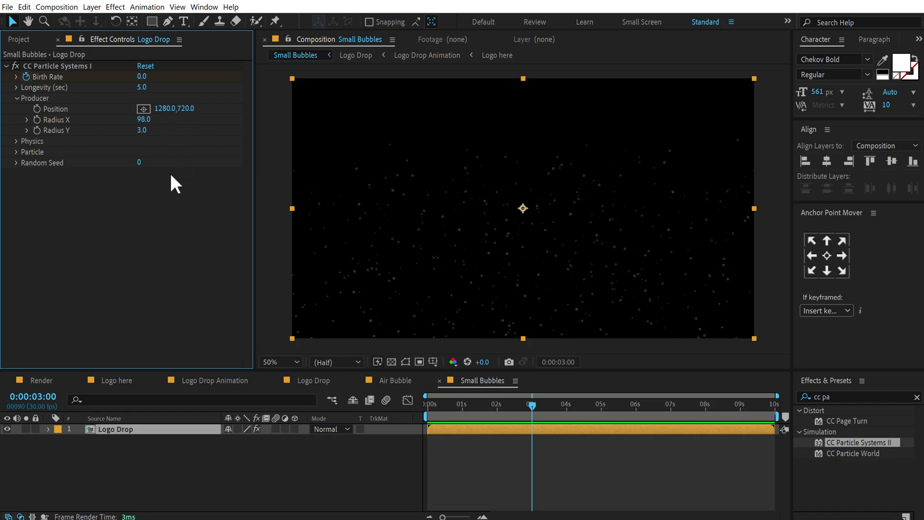
pyautogui.click(144, 130)
pyautogui.write('100')
pyautogui.press('Return')
# Set the particle physics Animation to Twirl and the Velocity to 0
pyautogui.click(17, 141)
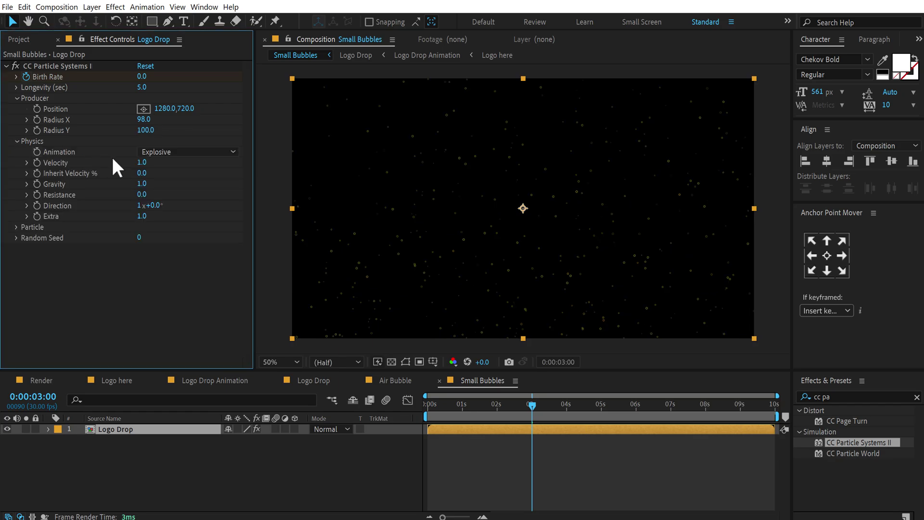
pyautogui.click(180, 152)
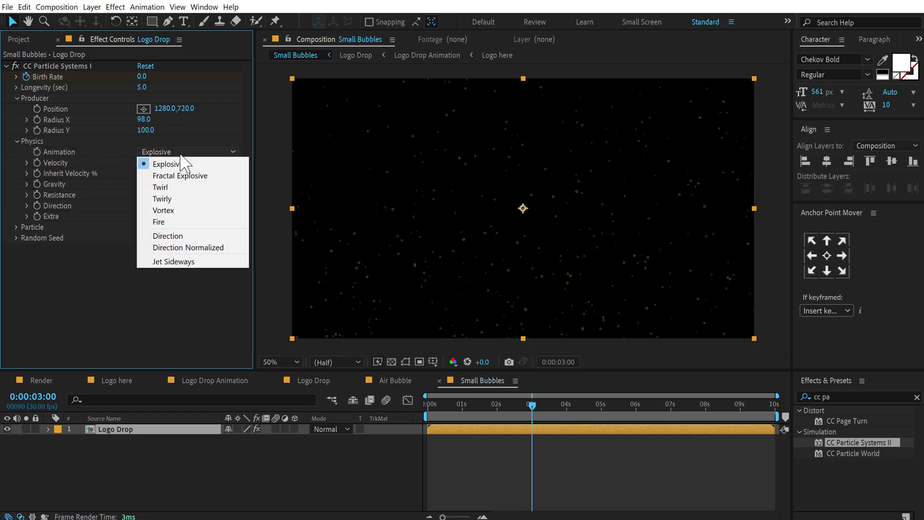
pyautogui.click(164, 187)
pyautogui.click(143, 164)
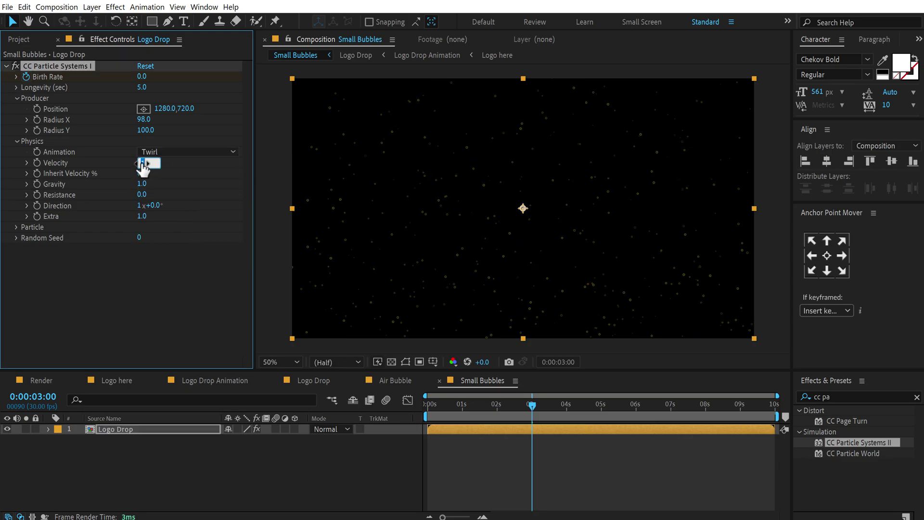
pyautogui.write('0')
pyautogui.click(172, 251)
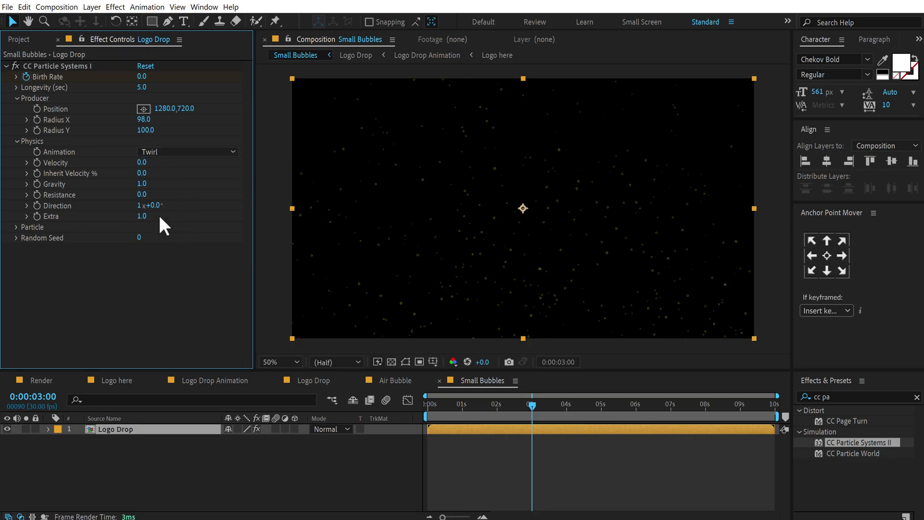
# Set the particles' Gravity to -0.1 and enable Source Alpha Inheritance
pyautogui.click(143, 184)
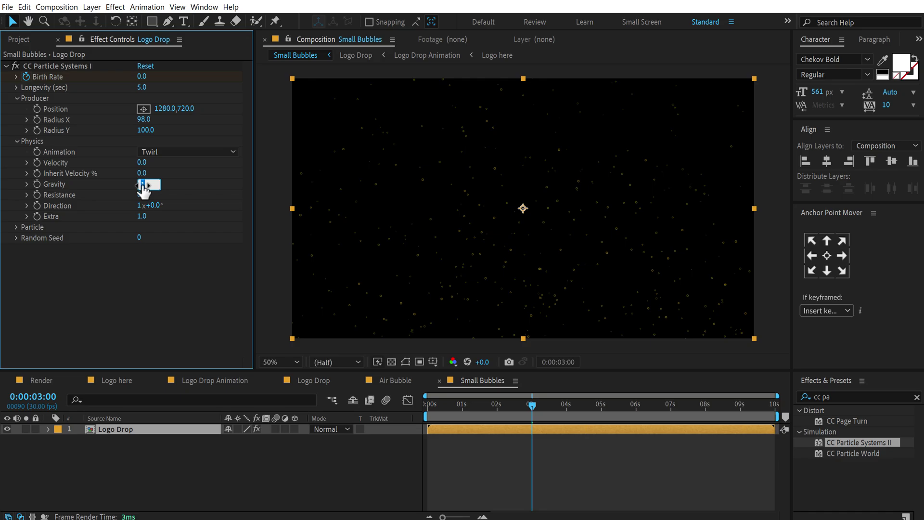
pyautogui.write('0.1')
pyautogui.press('Return')
pyautogui.click(16, 226)
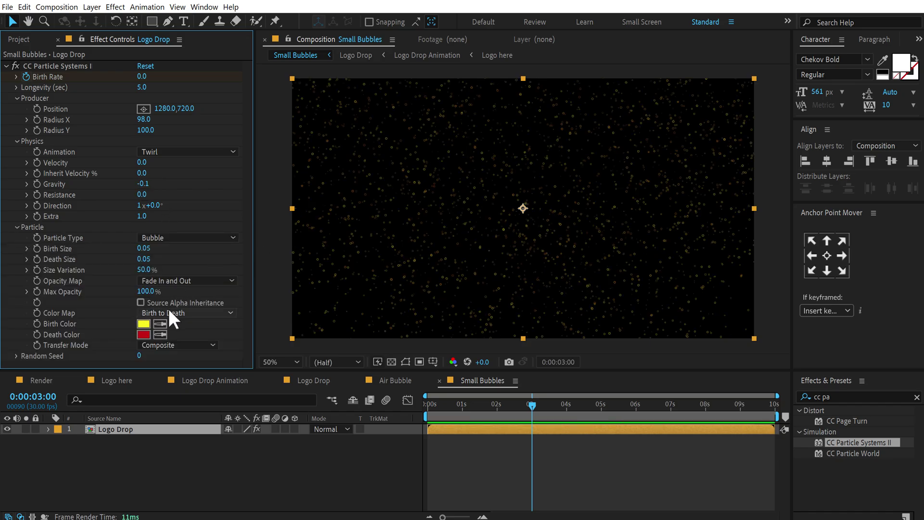
pyautogui.click(140, 302)
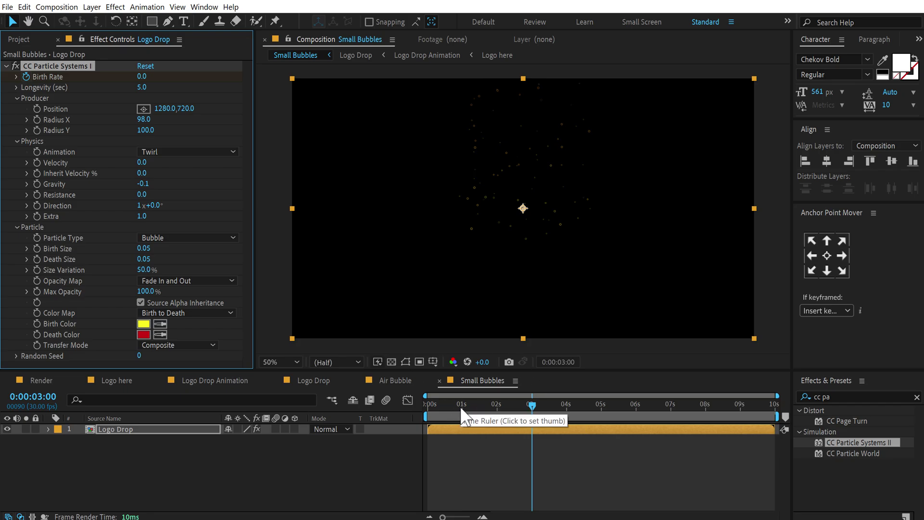
pyautogui.moveTo(461, 405); pyautogui.dragTo(507, 385)
# Apply the Fill effect to the Logo Drop layer with the color white (FFFFFF)
pyautogui.click(157, 430)
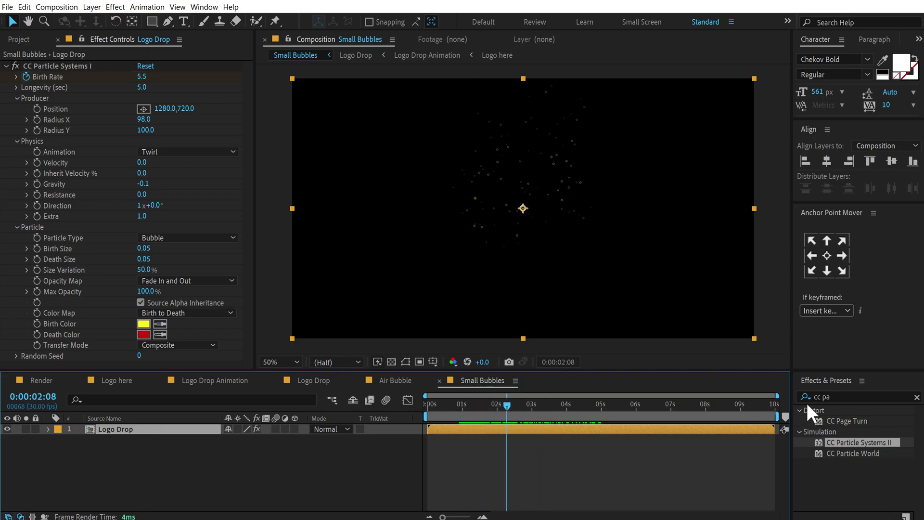
pyautogui.click(818, 397)
pyautogui.write('fill')
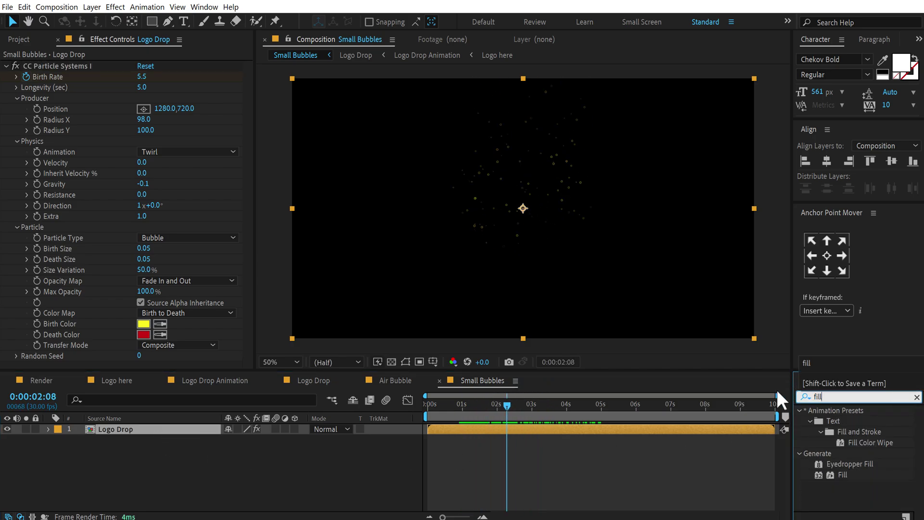
pyautogui.doubleClick(835, 473)
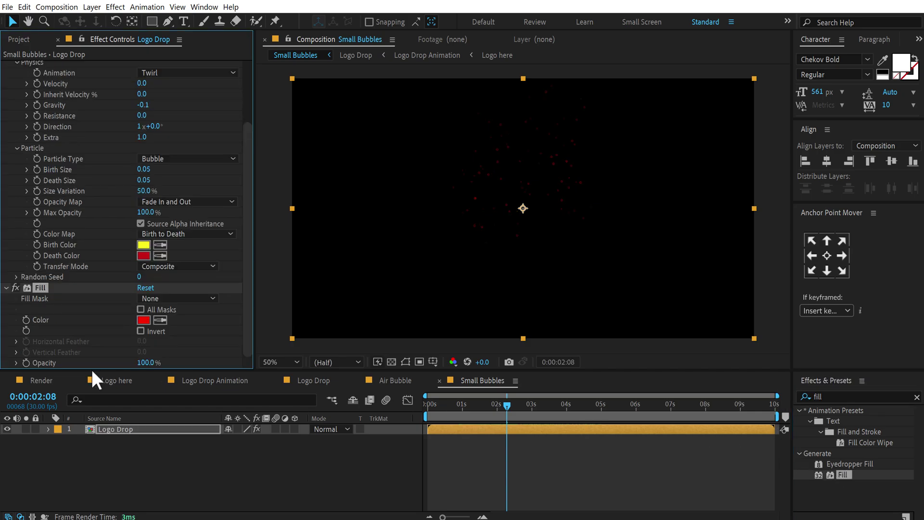
pyautogui.click(144, 319)
pyautogui.write('FFFFFF')
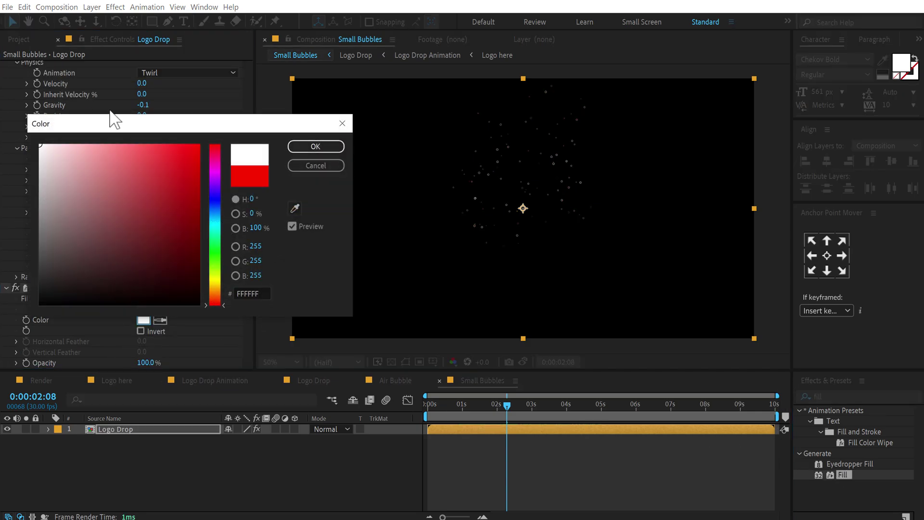
pyautogui.click(315, 146)
pyautogui.moveTo(443, 404); pyautogui.dragTo(512, 403)
# Duplicate the Logo Drop layer and set the lower copy's Birth Rate keyframe at 0:00:01:00 to 8
pyautogui.click(117, 428)
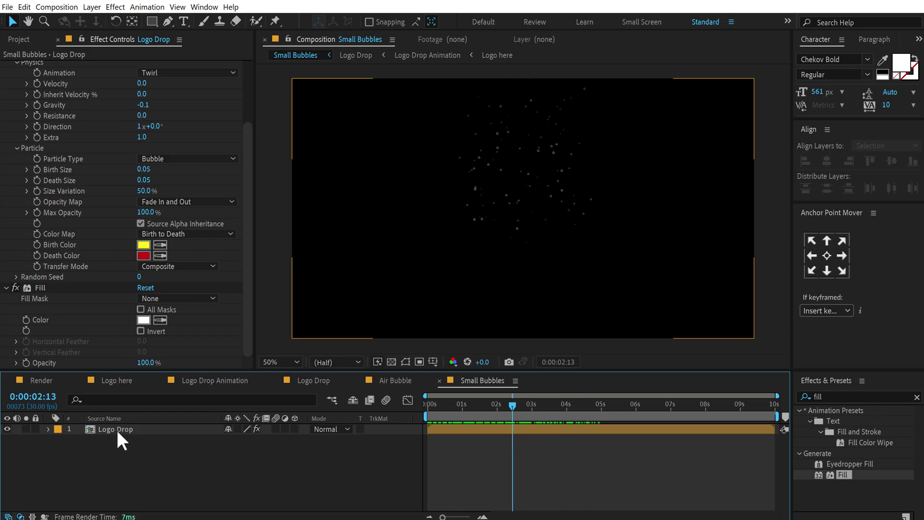
pyautogui.hotkey('ctrl', 'd')
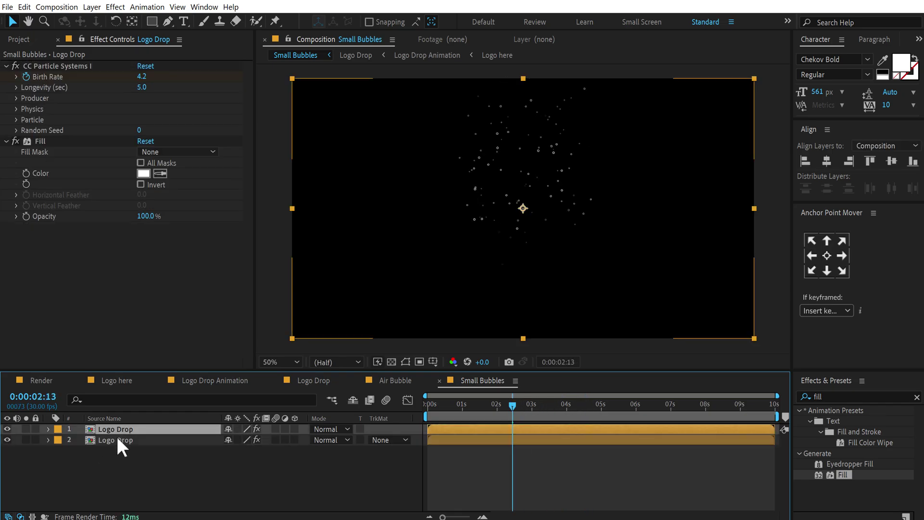
pyautogui.click(117, 439)
pyautogui.press('u')
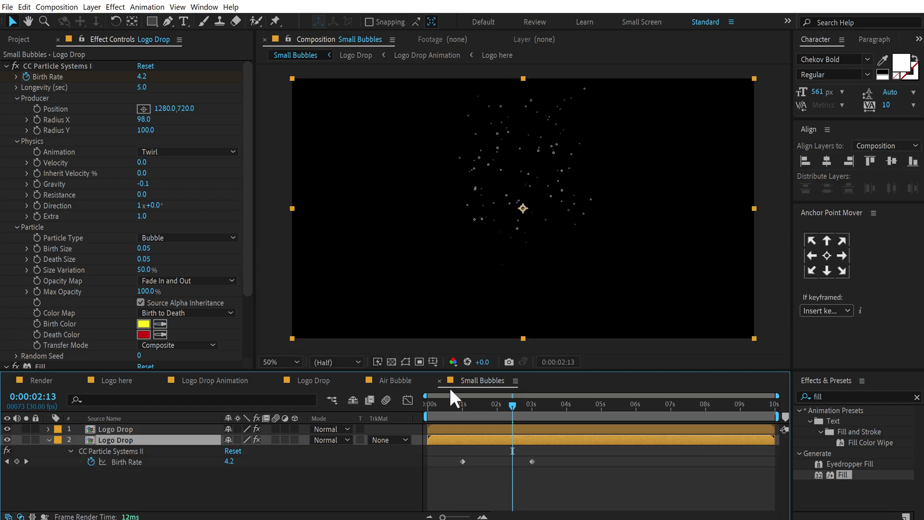
pyautogui.moveTo(485, 400); pyautogui.dragTo(468, 401)
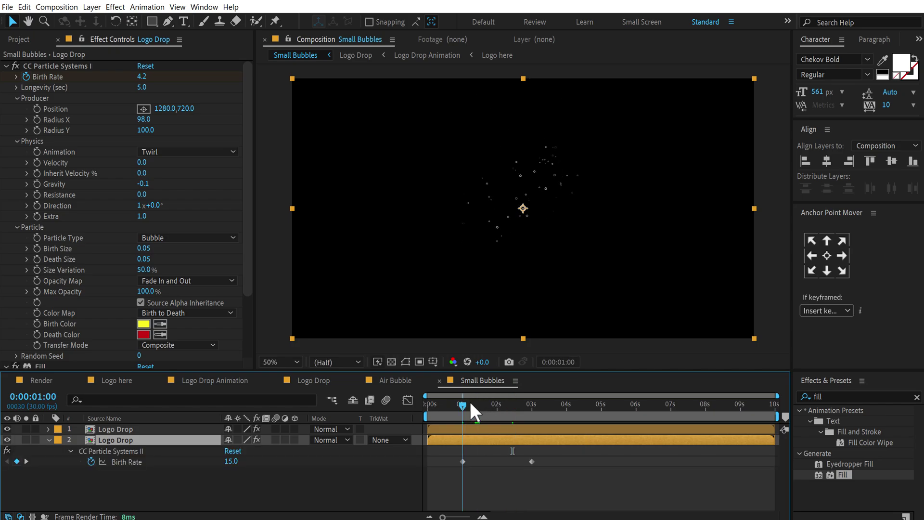
pyautogui.click(149, 76)
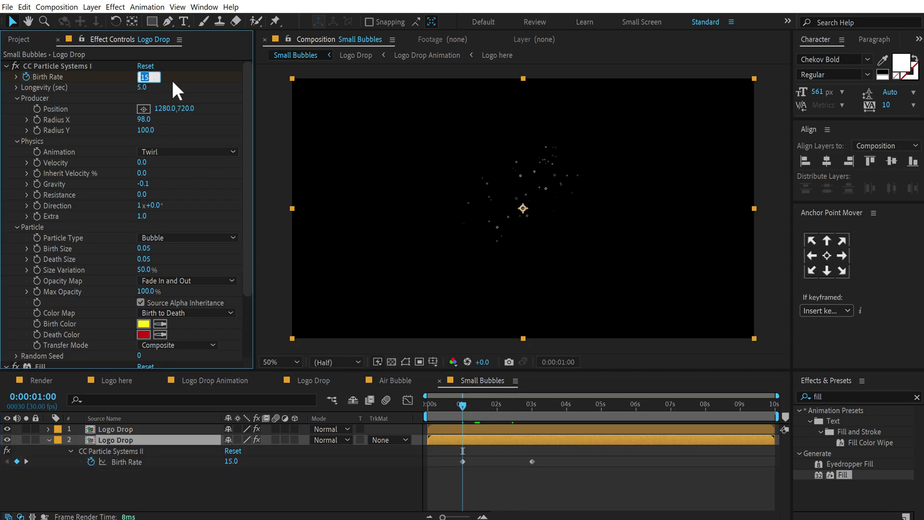
pyautogui.write('8')
pyautogui.press('Return')
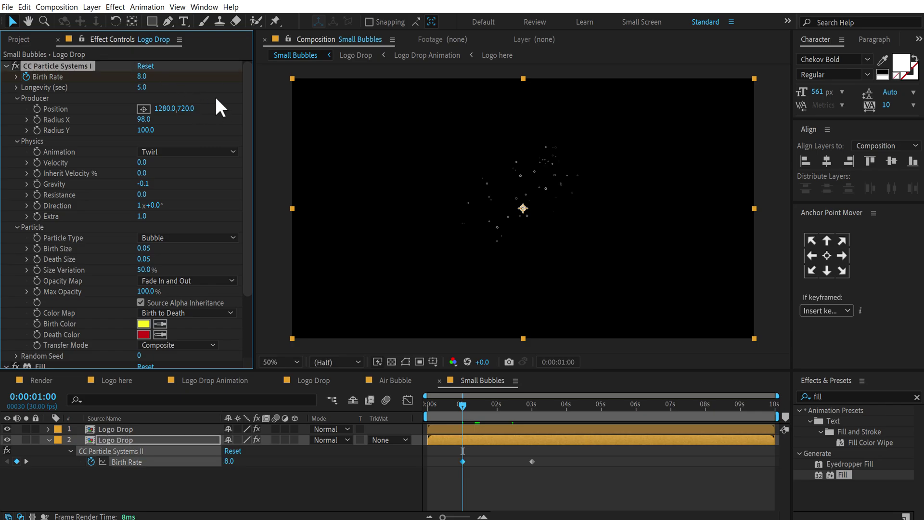
# Apply Fast Box Blur to the lower Logo Drop layer with a Blur Radius of 5
pyautogui.click(828, 396)
pyautogui.write('fast')
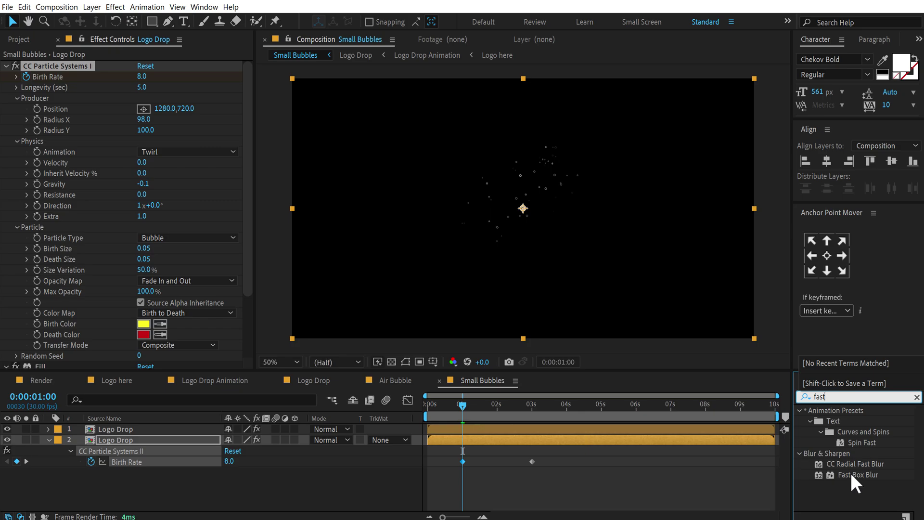
pyautogui.click(851, 472)
pyautogui.moveTo(850, 473); pyautogui.dragTo(578, 337)
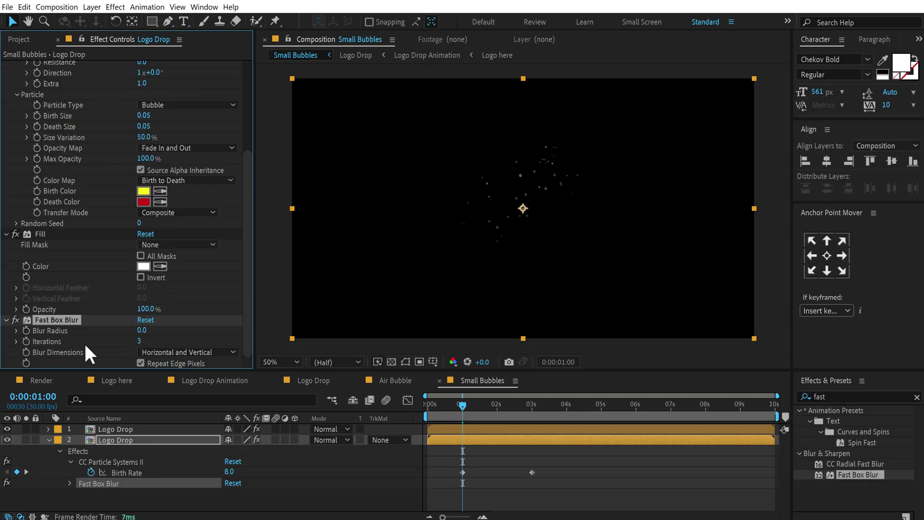
# Set the lower Logo Drop layer's particle Random Seed to 110 and check both bubble layers at 100% zoom at 0:00:02:02
pyautogui.moveTo(251, 217); pyautogui.dragTo(250, 146)
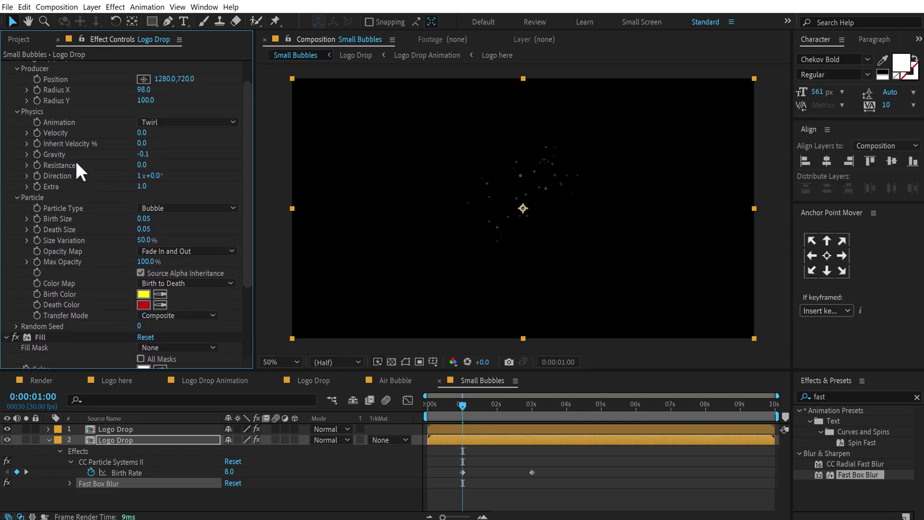
pyautogui.scroll(2, 72, 149)
pyautogui.click(15, 98)
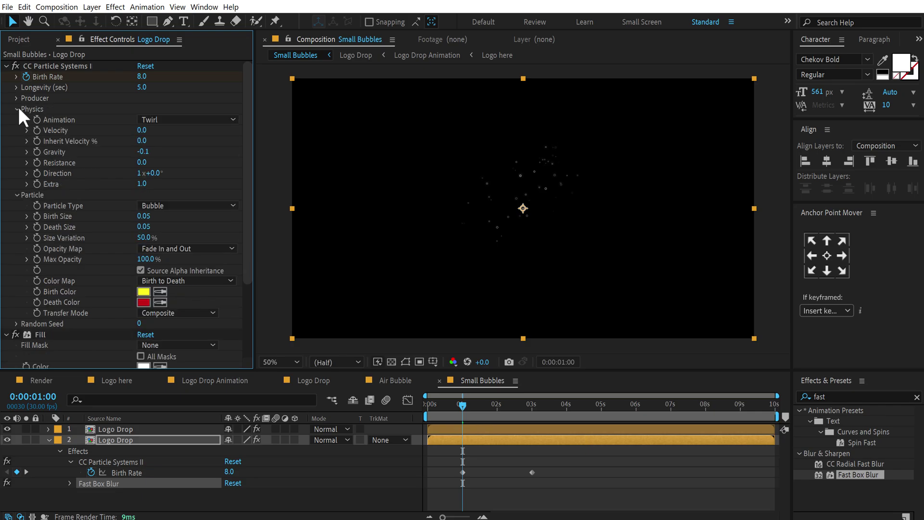
pyautogui.click(18, 109)
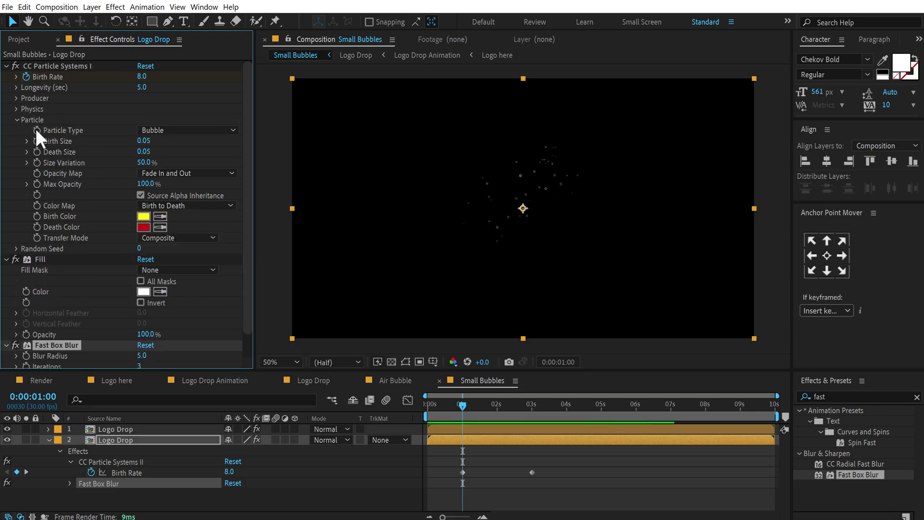
pyautogui.moveTo(137, 247); pyautogui.dragTo(144, 251)
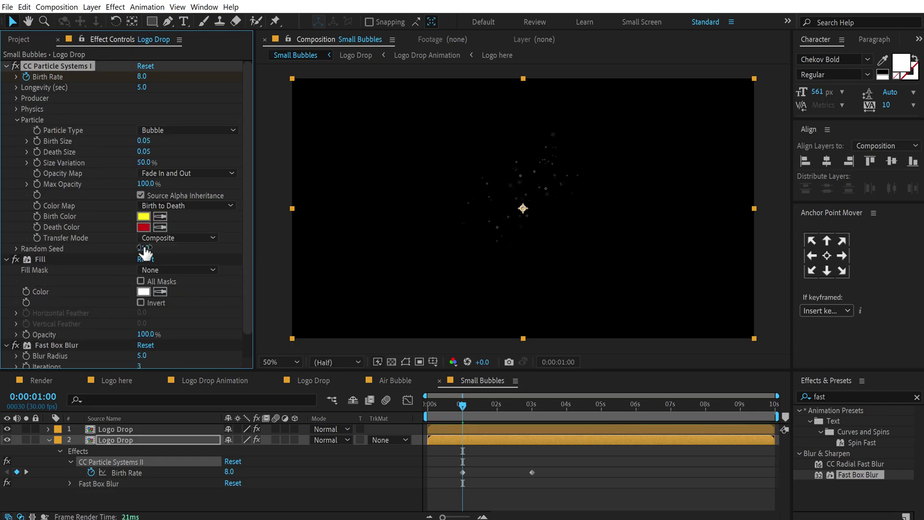
pyautogui.moveTo(446, 400); pyautogui.dragTo(500, 400)
pyautogui.press('/')
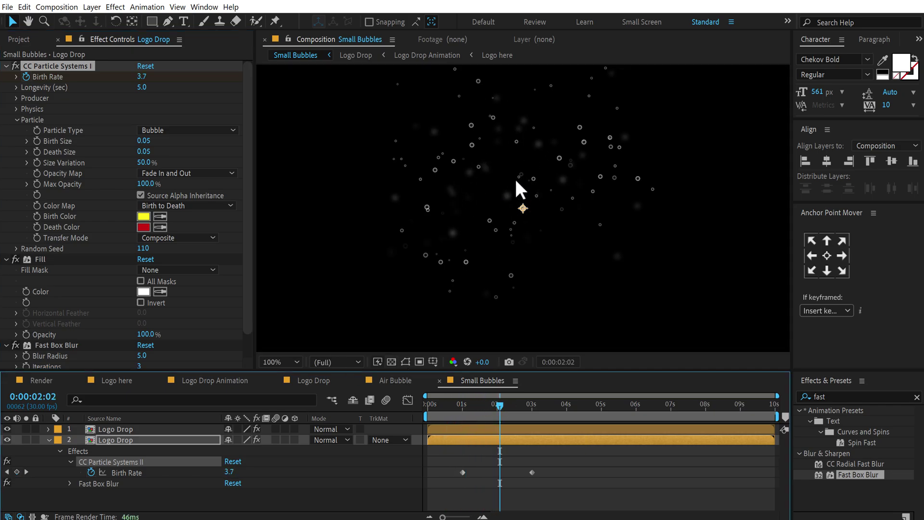
# Collapse the lower Logo Drop layer's properties and deselect all layers in Small Bubbles
pyautogui.hotkey('shift', '/')
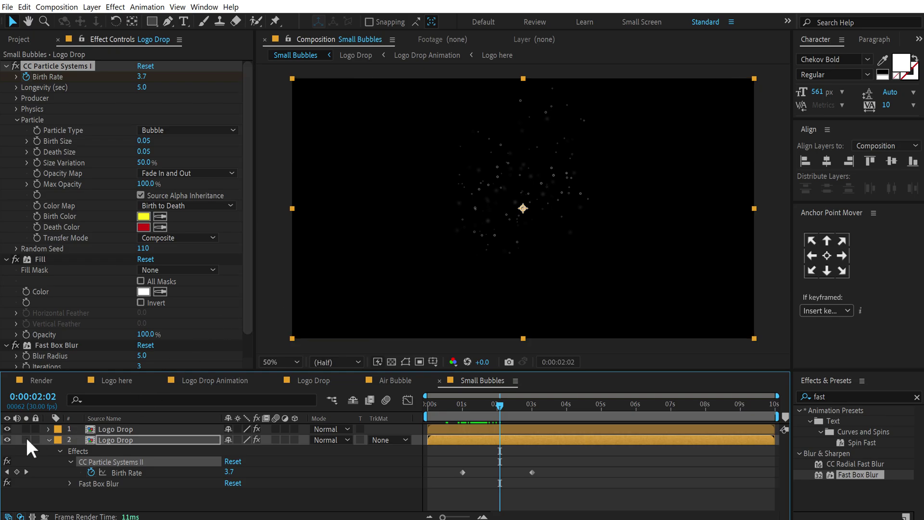
pyautogui.click(48, 439)
pyautogui.click(133, 470)
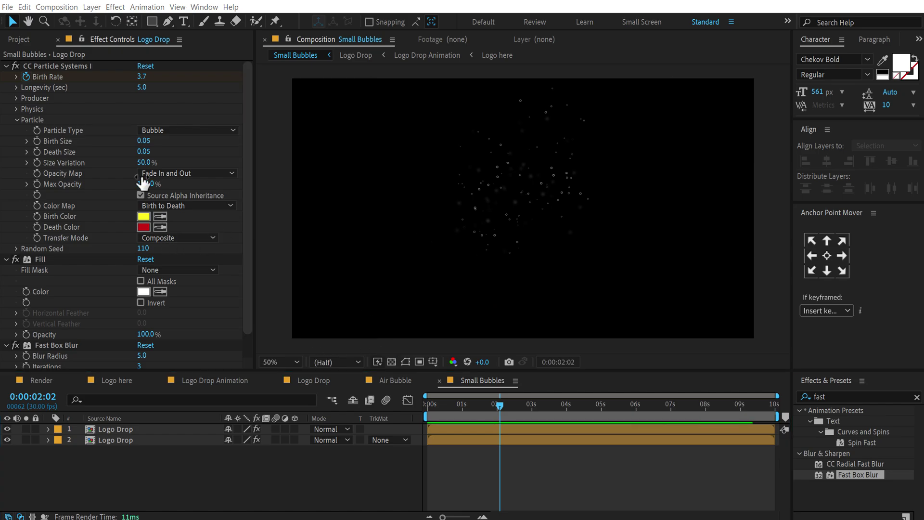
# Create a new composition from the Liquid Transition.mov footage in the Assets folder
pyautogui.click(20, 39)
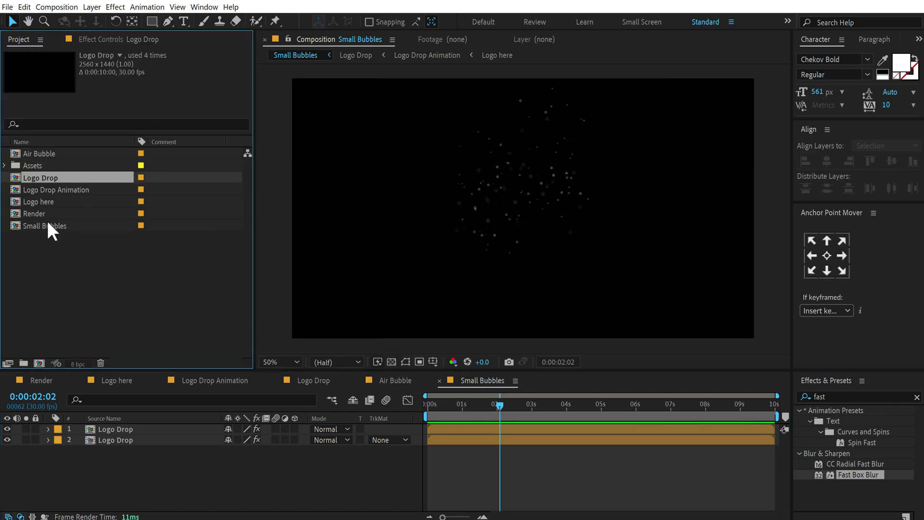
pyautogui.click(4, 165)
pyautogui.click(63, 177)
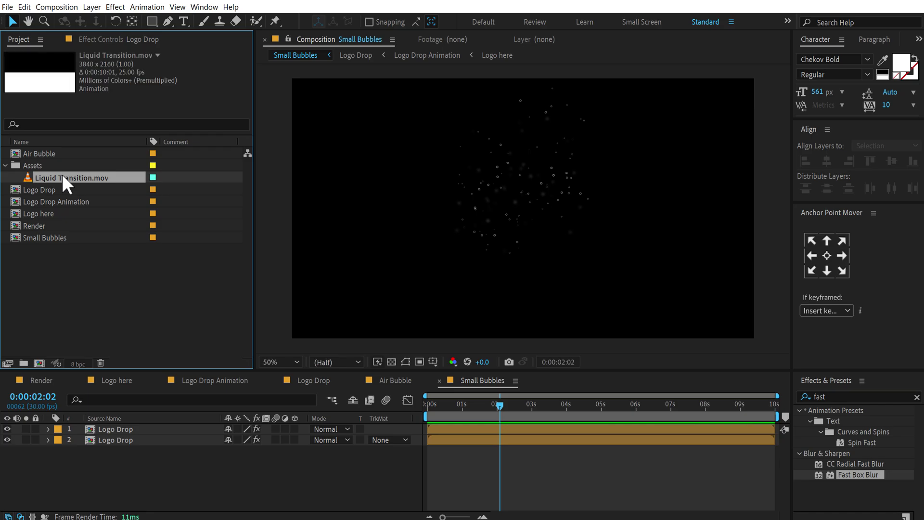
pyautogui.click(72, 279)
pyautogui.moveTo(45, 177); pyautogui.dragTo(42, 362)
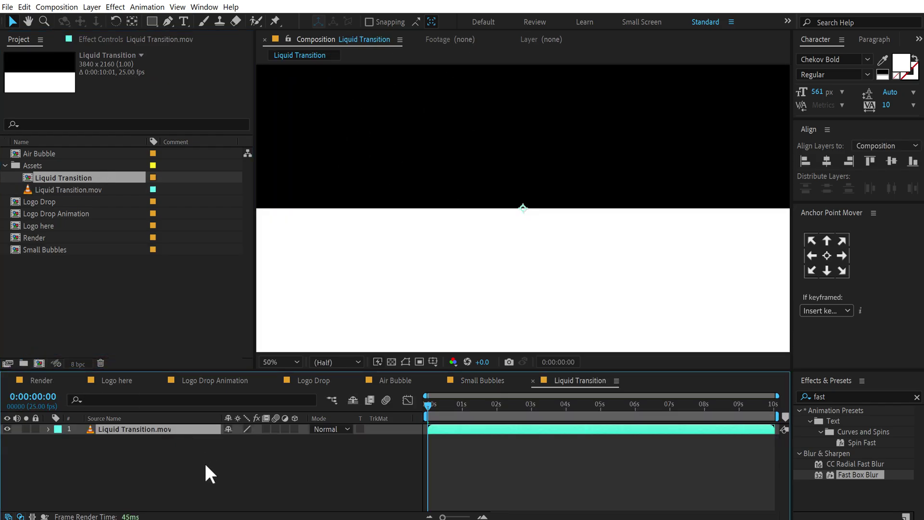
# Apply Gradient Ramp to Liquid Transition.mov at 0:00:01:05, placing the ramp start at 1920, 660 and the end at 1920, 2352
pyautogui.scroll(-2, 495, 227)
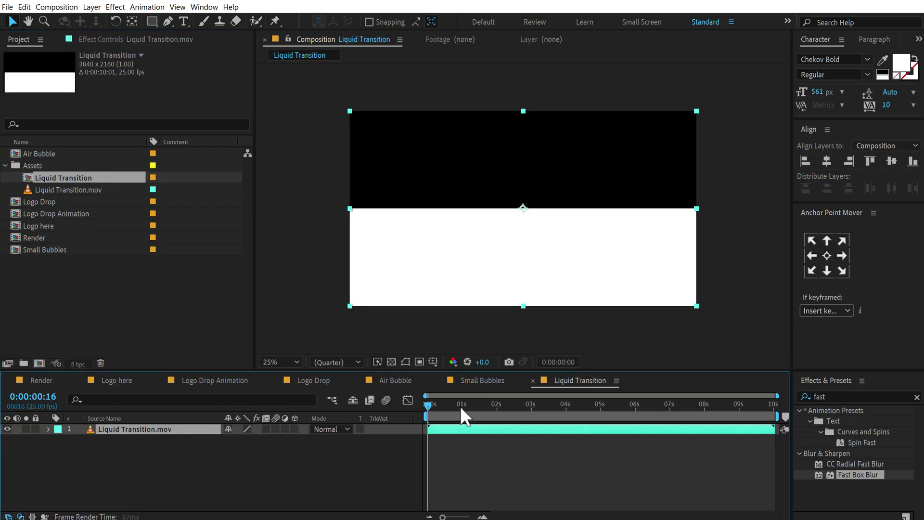
pyautogui.moveTo(461, 405)
pyautogui.mouseDown()
pyautogui.moveTo(571, 406)
pyautogui.moveTo(469, 412)
pyautogui.mouseUp()
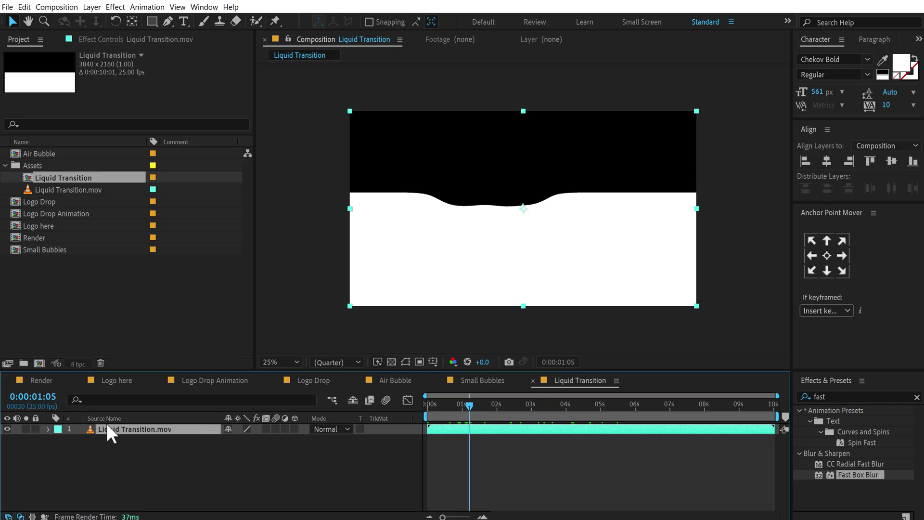
pyautogui.click(851, 396)
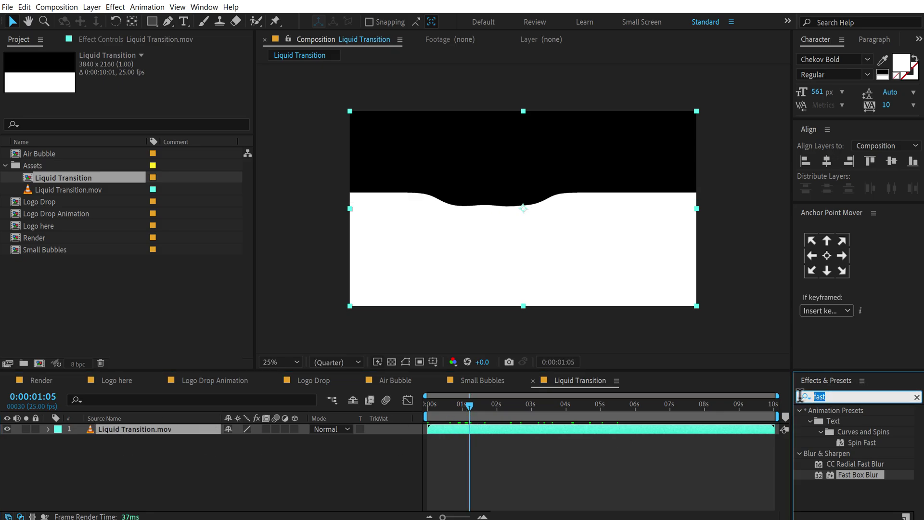
pyautogui.write('gradi')
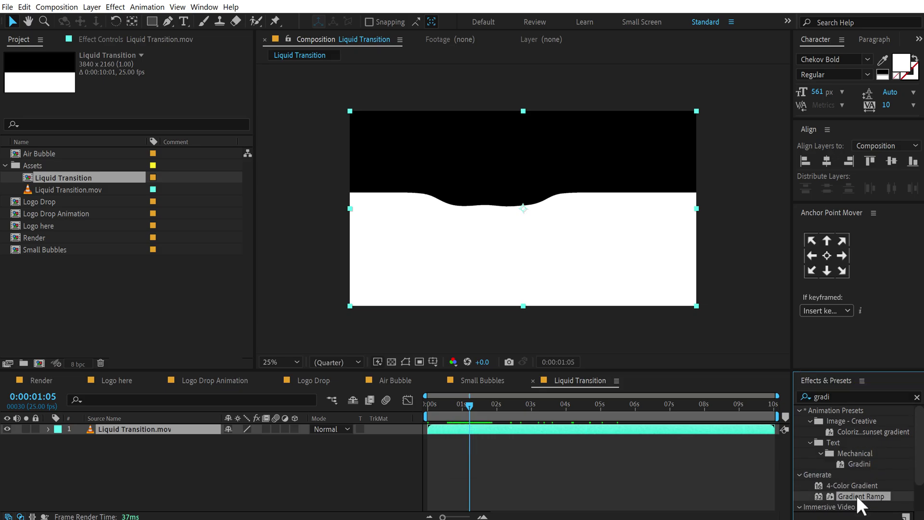
pyautogui.doubleClick(857, 499)
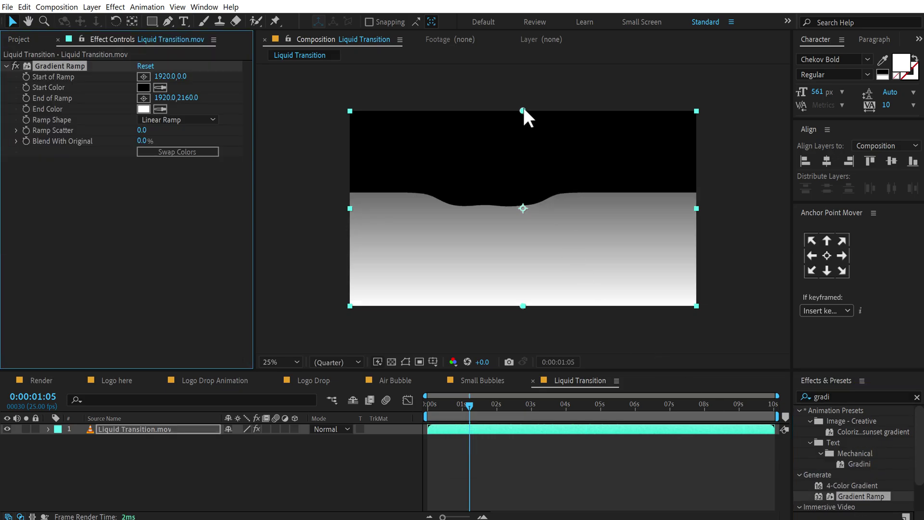
pyautogui.moveTo(523, 111); pyautogui.dragTo(522, 170)
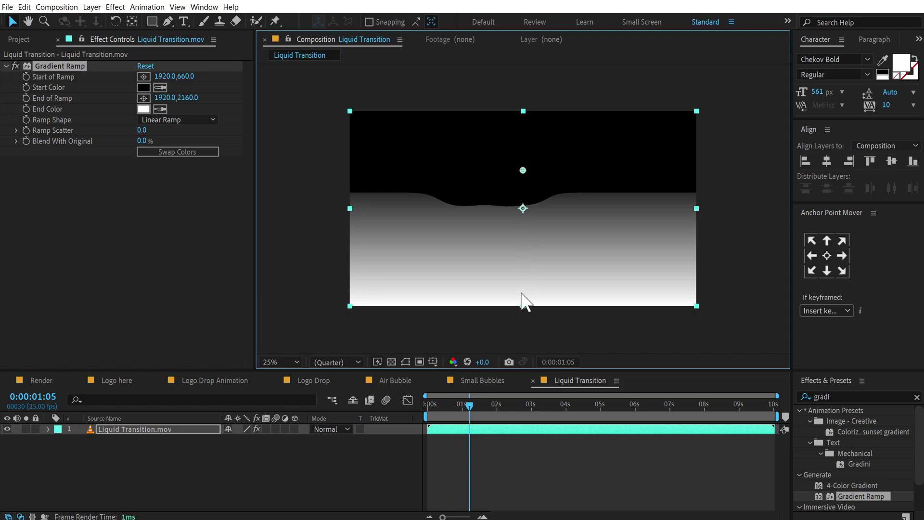
pyautogui.moveTo(521, 305)
pyautogui.mouseDown()
pyautogui.moveTo(524, 341)
pyautogui.moveTo(523, 322)
pyautogui.mouseUp()
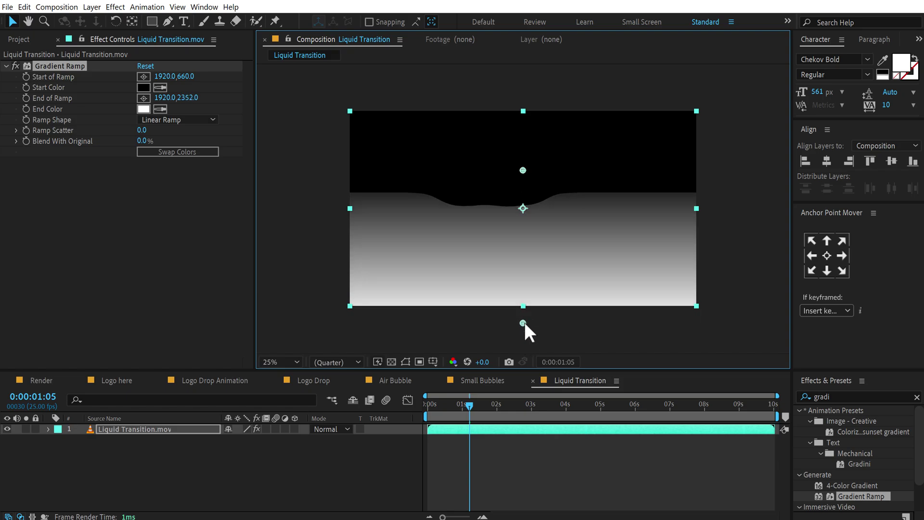
# Color the liquid's ramp from light blue to dark blue, move its start to 1920, 92 and end to 1920, 2492, and preview the motion
pyautogui.click(145, 88)
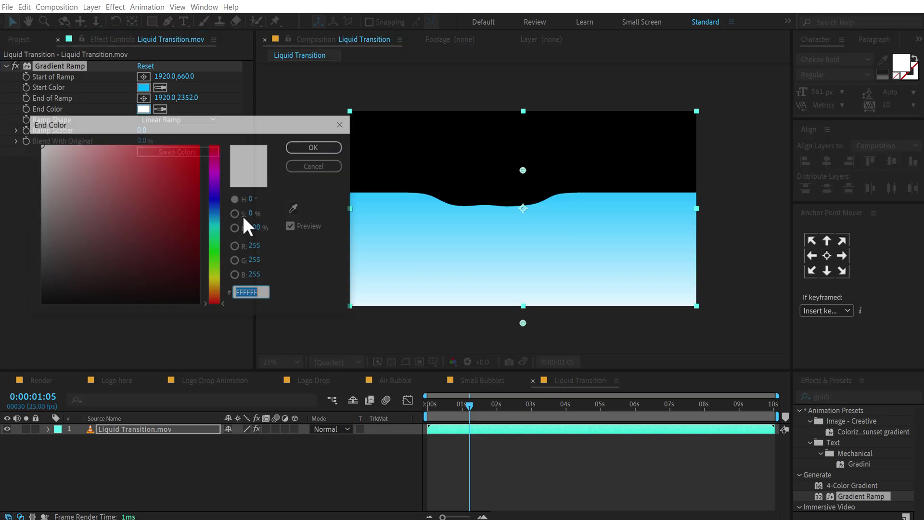
pyautogui.moveTo(221, 206); pyautogui.dragTo(221, 203)
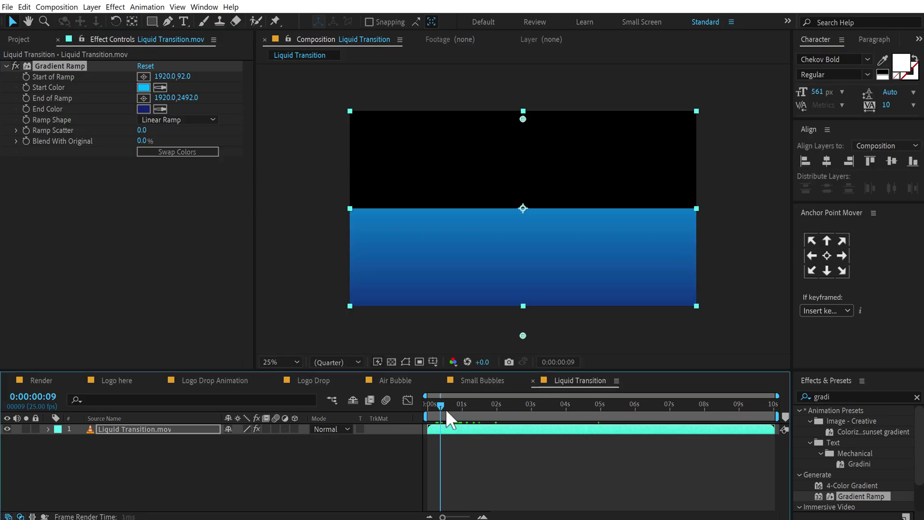
pyautogui.moveTo(445, 409); pyautogui.dragTo(496, 398)
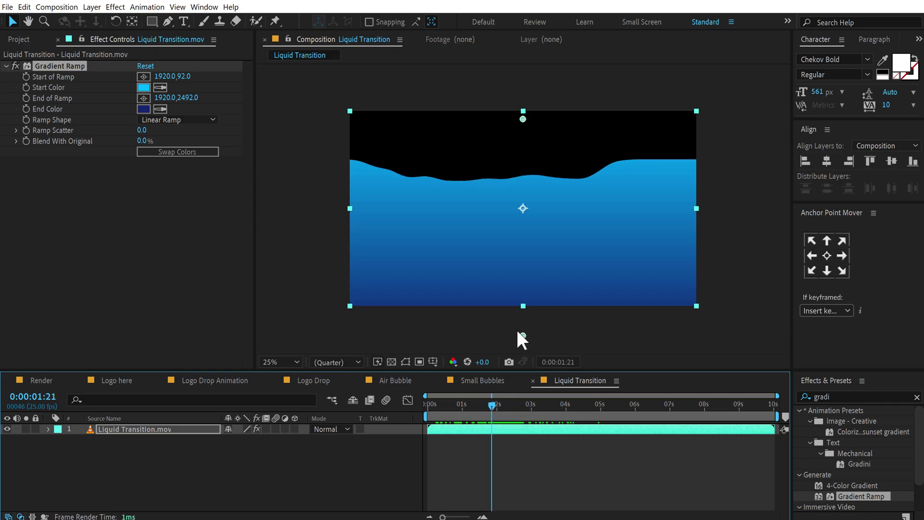
# Create a white 2560 x 1440 px solid named BG in the Render composition
pyautogui.click(47, 380)
pyautogui.click(18, 39)
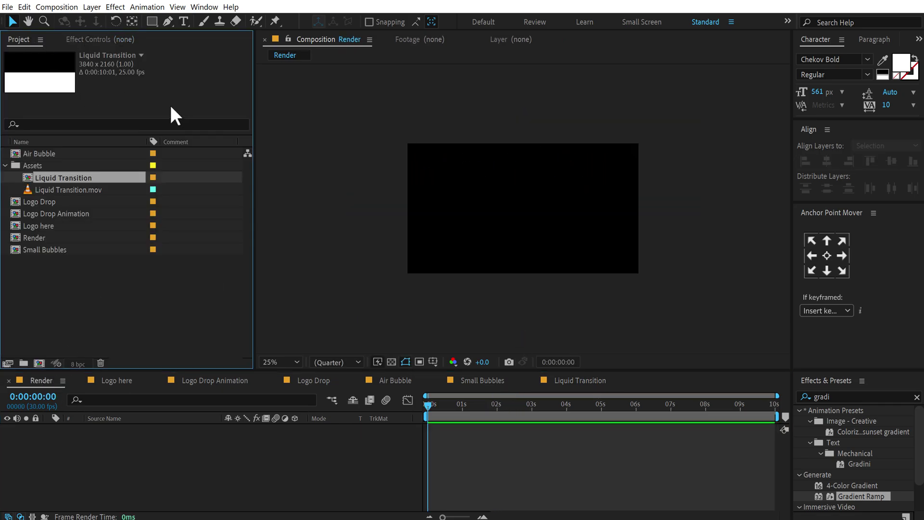
pyautogui.click(4, 165)
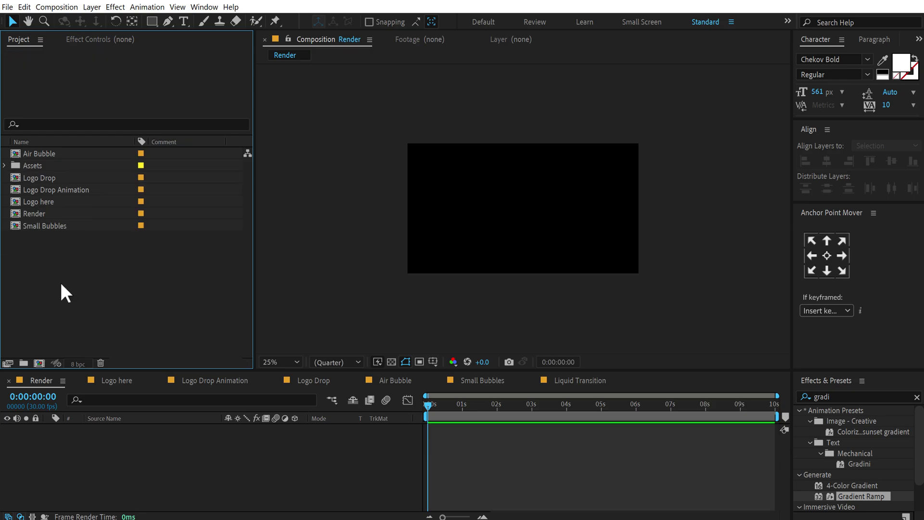
pyautogui.moveTo(150, 369); pyautogui.dragTo(155, 313)
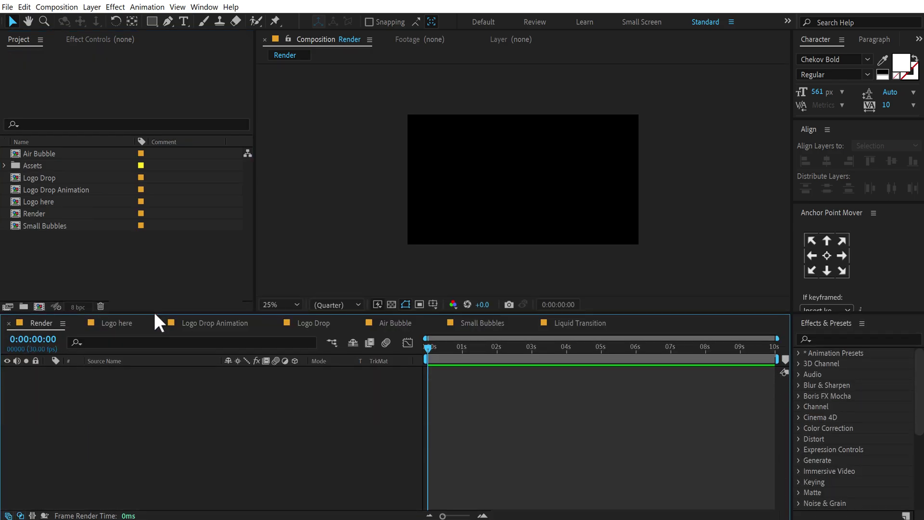
pyautogui.hotkey('ctrl', 'y')
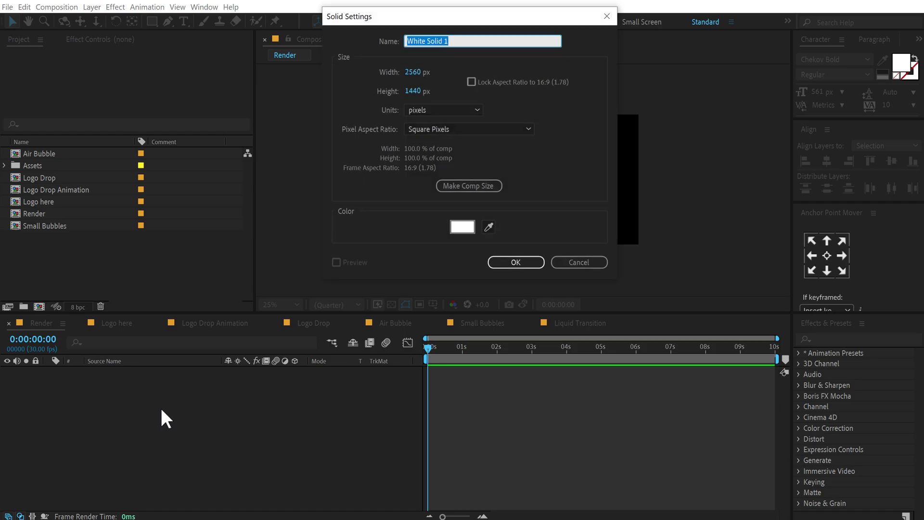
pyautogui.write('BG')
pyautogui.click(516, 260)
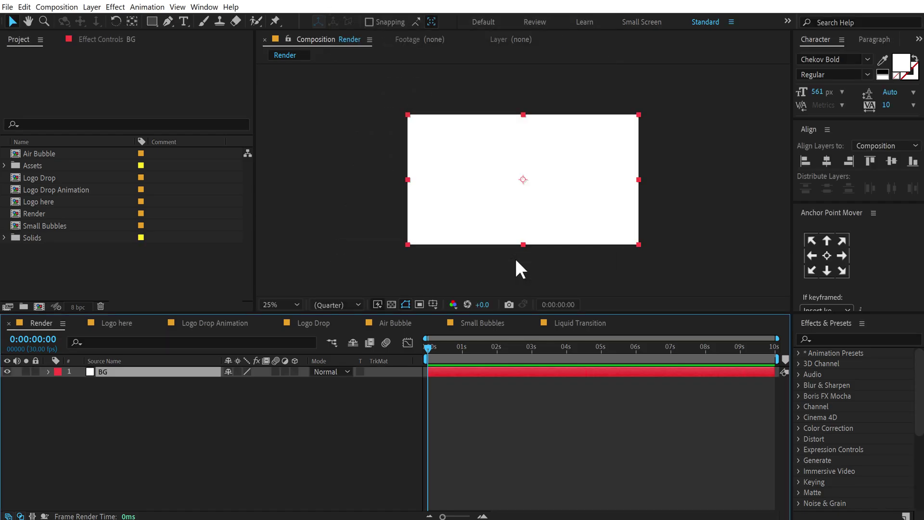
# Apply a Radial Ramp gradient to BG, with its start at 1280, 708 and its end at 3192, 1400
pyautogui.click(820, 338)
pyautogui.write('gradi')
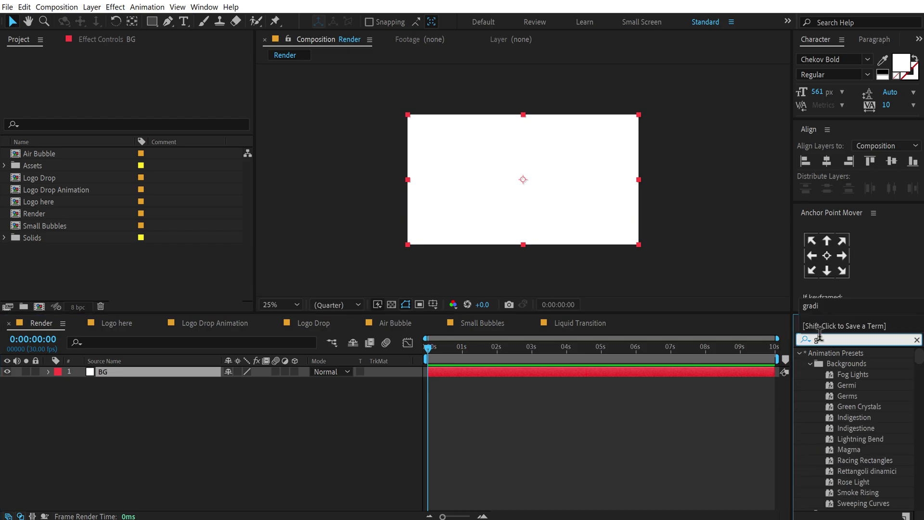
pyautogui.doubleClick(861, 439)
pyautogui.click(165, 120)
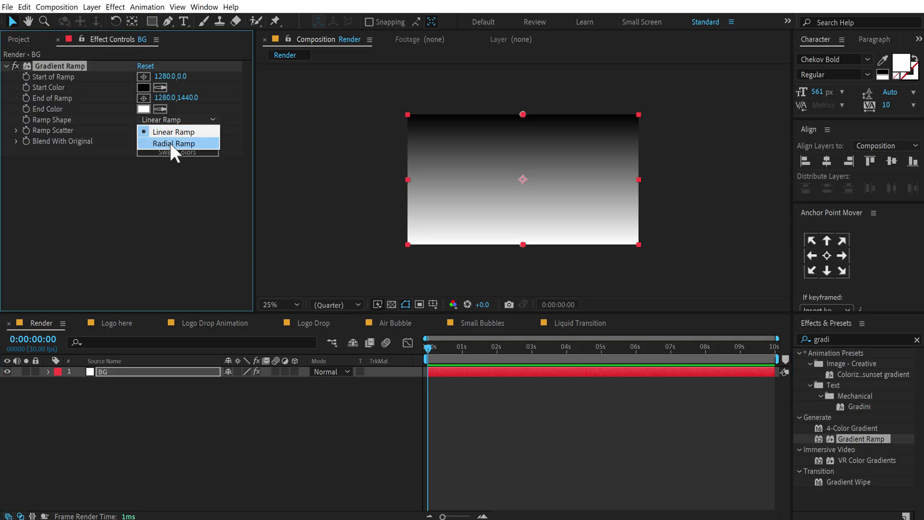
pyautogui.click(170, 143)
pyautogui.moveTo(526, 115); pyautogui.dragTo(527, 177)
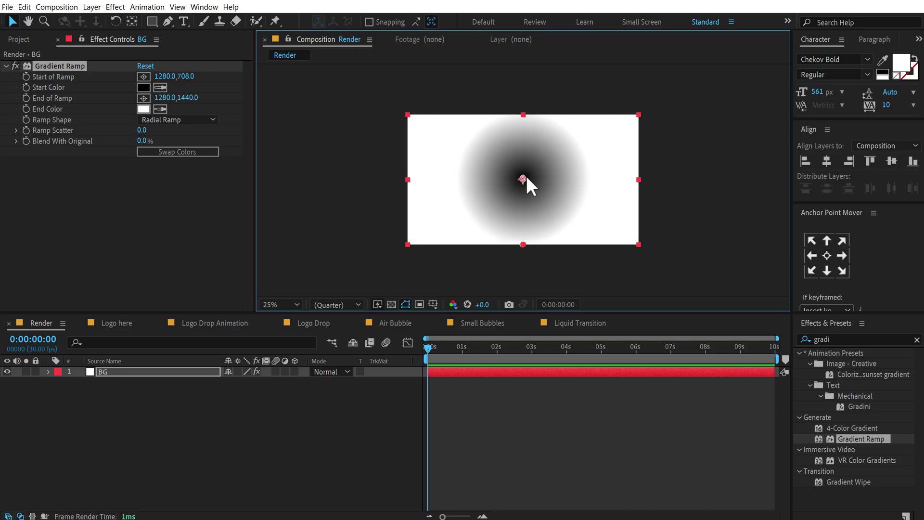
pyautogui.moveTo(522, 245); pyautogui.dragTo(695, 241)
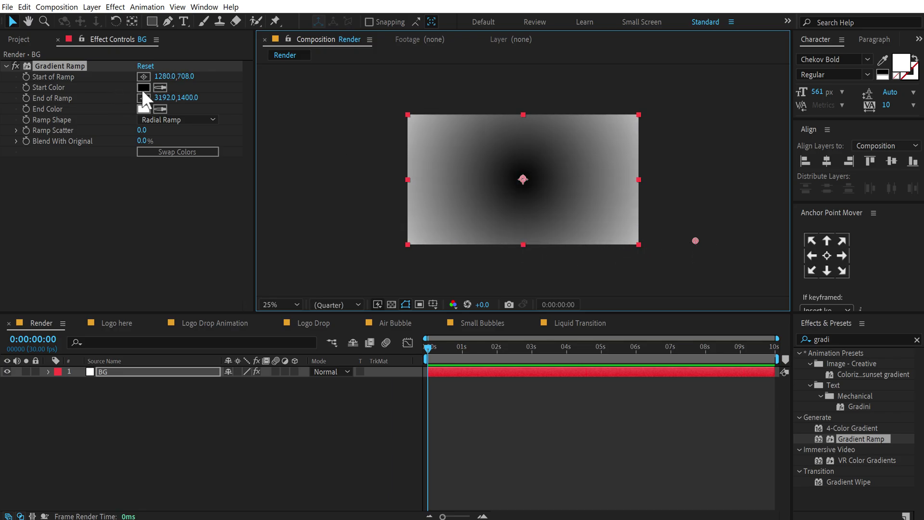
# Set the BG gradient's Start Color to bright cyan and its End Color to blue (1573D3)
pyautogui.click(143, 87)
pyautogui.click(217, 218)
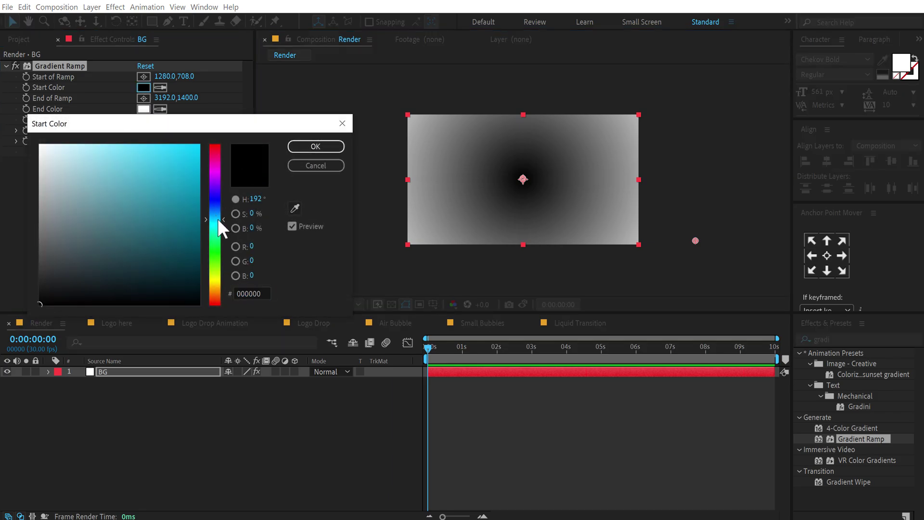
pyautogui.click(188, 171)
pyautogui.click(315, 146)
pyautogui.click(142, 109)
pyautogui.click(215, 210)
pyautogui.click(184, 177)
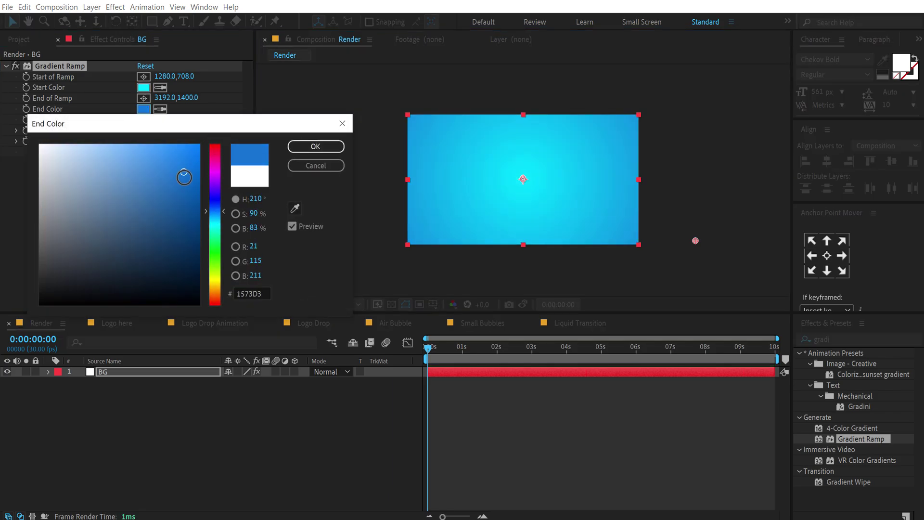
pyautogui.click(315, 147)
# Add the Liquid Transition composition from the Assets folder above BG in Render
pyautogui.click(26, 38)
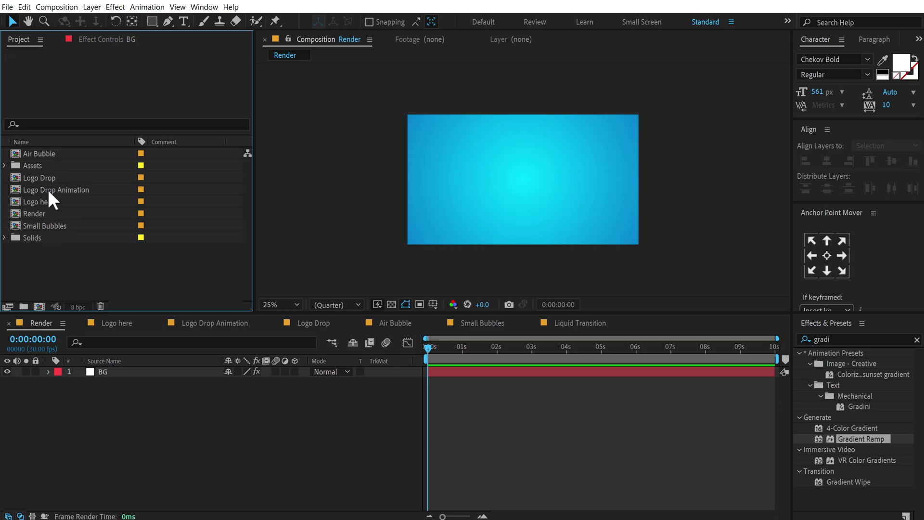
pyautogui.doubleClick(30, 166)
pyautogui.moveTo(44, 177); pyautogui.dragTo(99, 367)
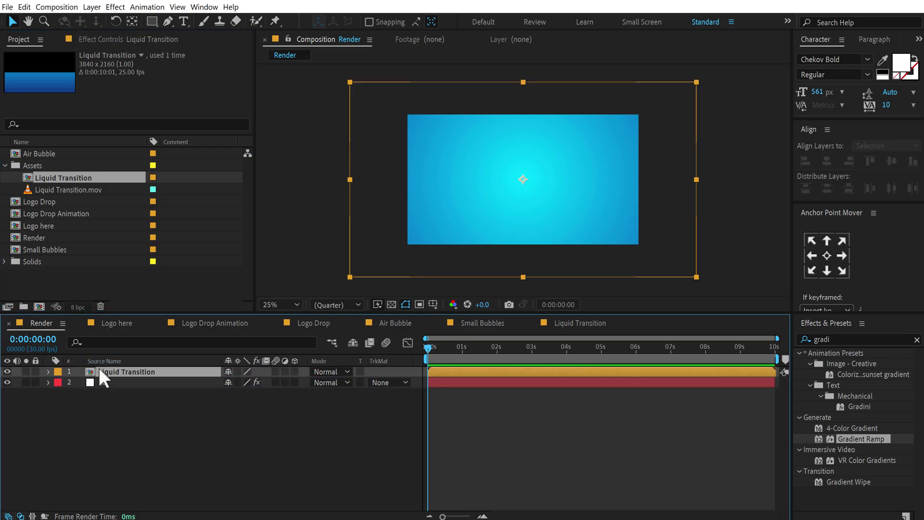
# Scale the Liquid Transition layer to 67% and check the liquid edge at 100% zoom at 0:00:01:17
pyautogui.press('s')
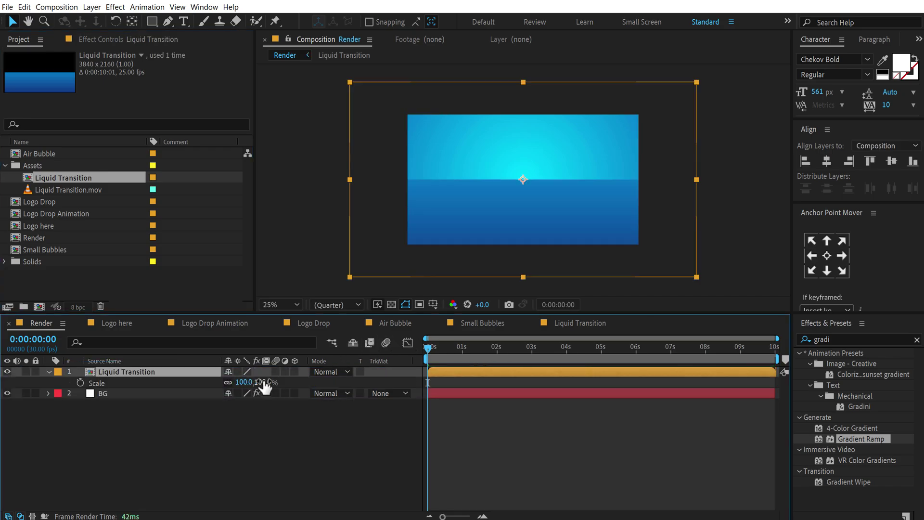
pyautogui.moveTo(264, 383); pyautogui.dragTo(242, 385)
pyautogui.press('.')
pyautogui.press('.')
pyautogui.press('.')
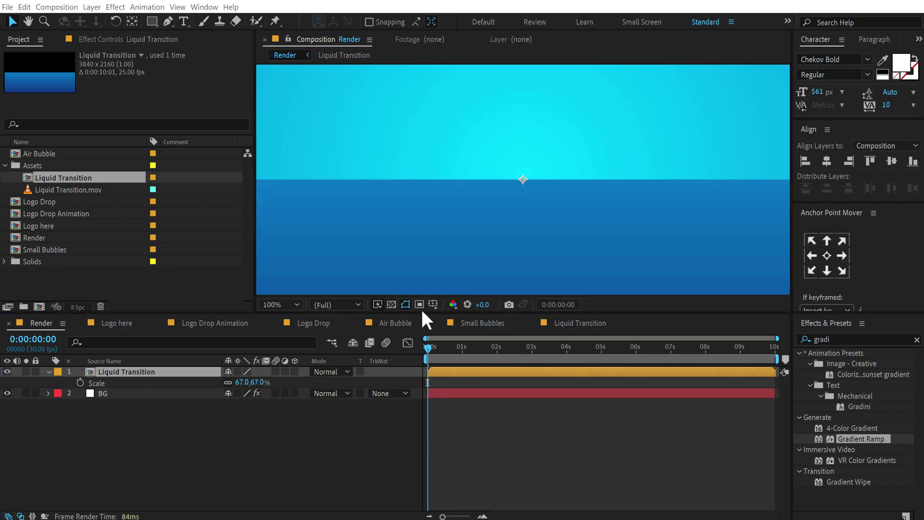
pyautogui.moveTo(461, 349); pyautogui.dragTo(481, 351)
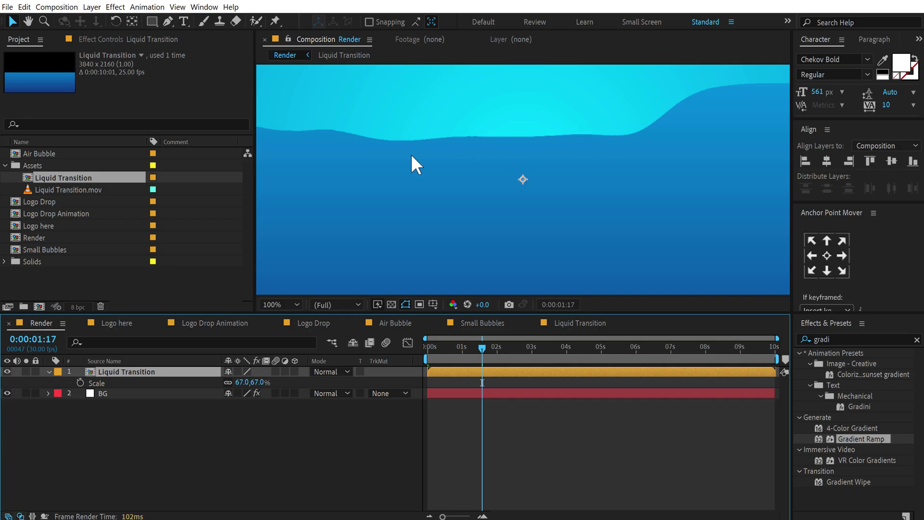
# Open the Liquid Transition composition and apply Fast Box Blur to the Liquid Transition.mov layer
pyautogui.doubleClick(111, 368)
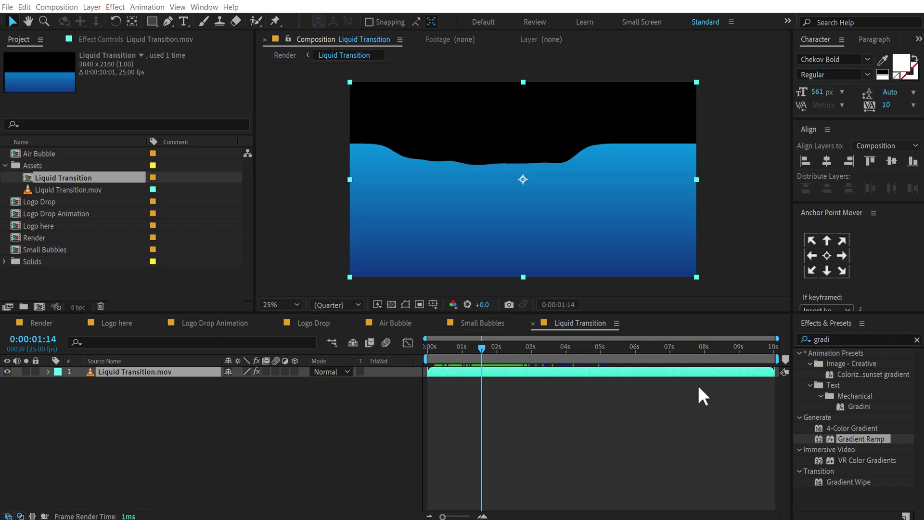
pyautogui.click(104, 369)
pyautogui.click(834, 340)
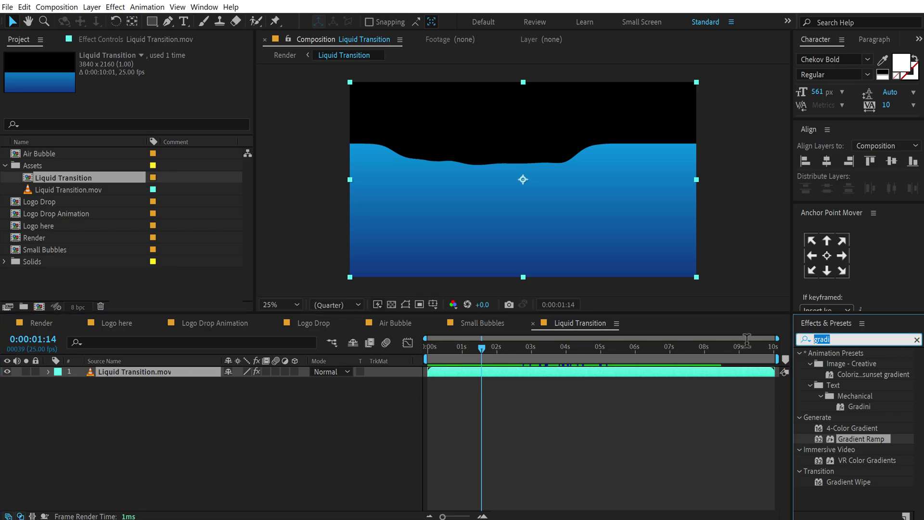
pyautogui.write('fast')
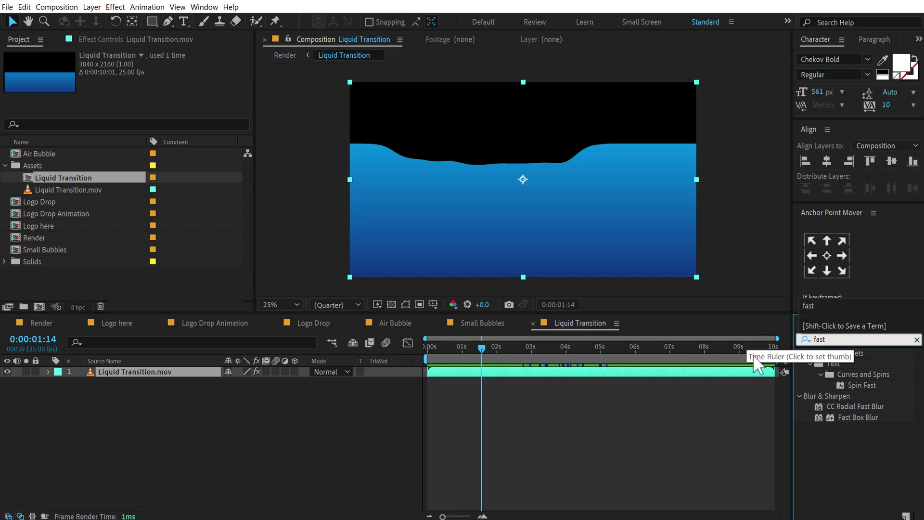
pyautogui.doubleClick(861, 417)
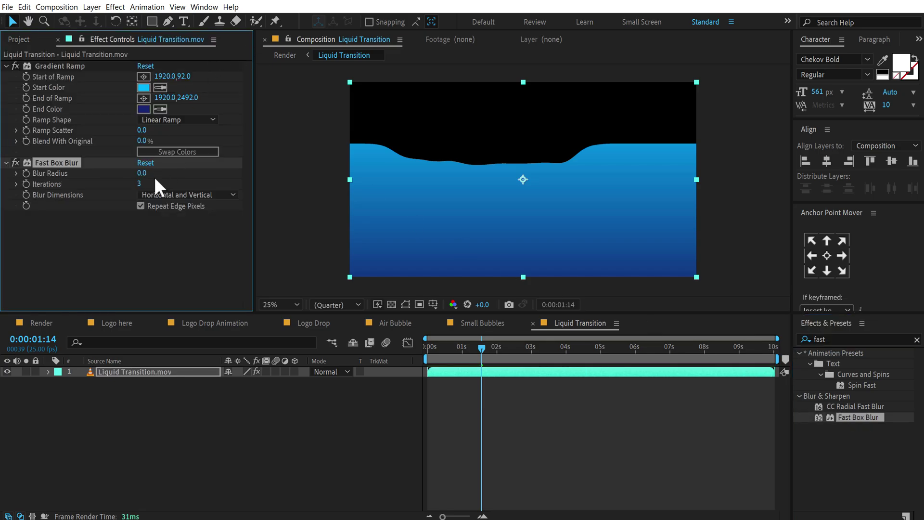
# Set the liquid footage's Fast Box Blur radius to 8 and return to the Render composition
pyautogui.click(142, 173)
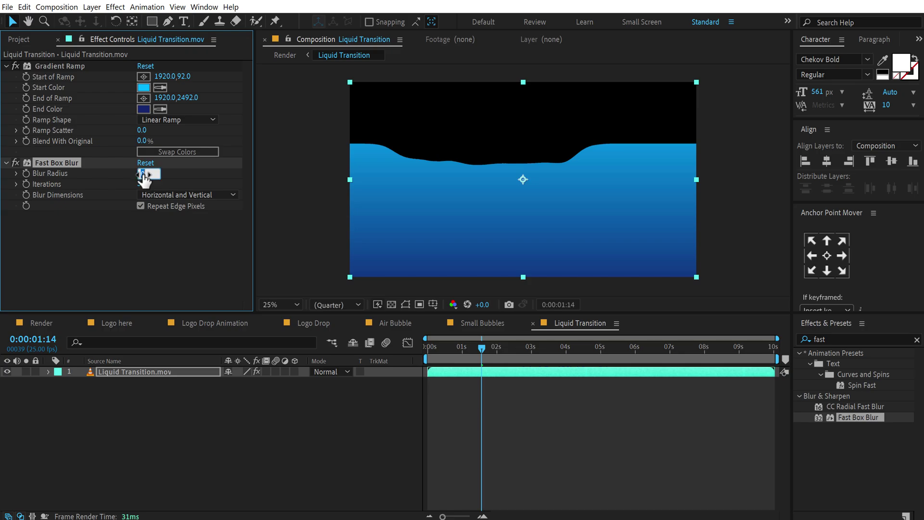
pyautogui.write('8')
pyautogui.press('Return')
pyautogui.click(285, 55)
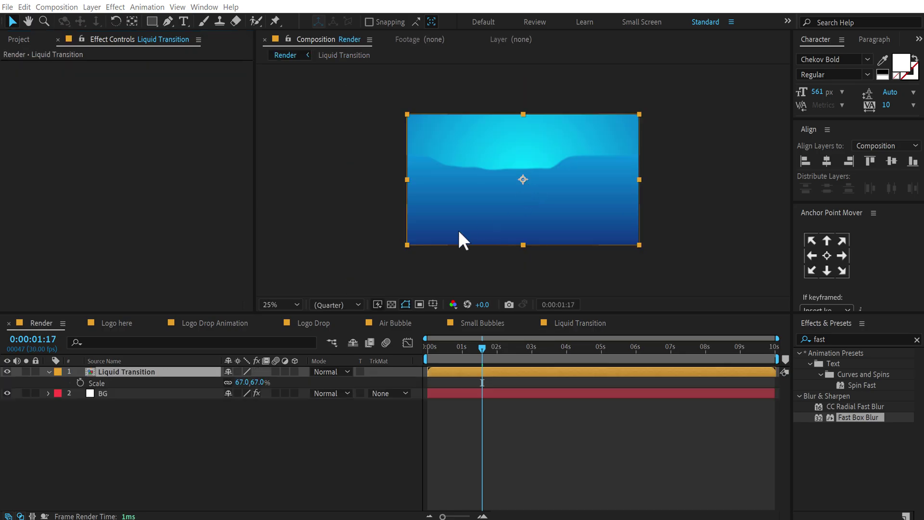
# Set the End Color of the BG layer's Gradient Ramp to teal blue (0F7CA3)
pyautogui.click(137, 393)
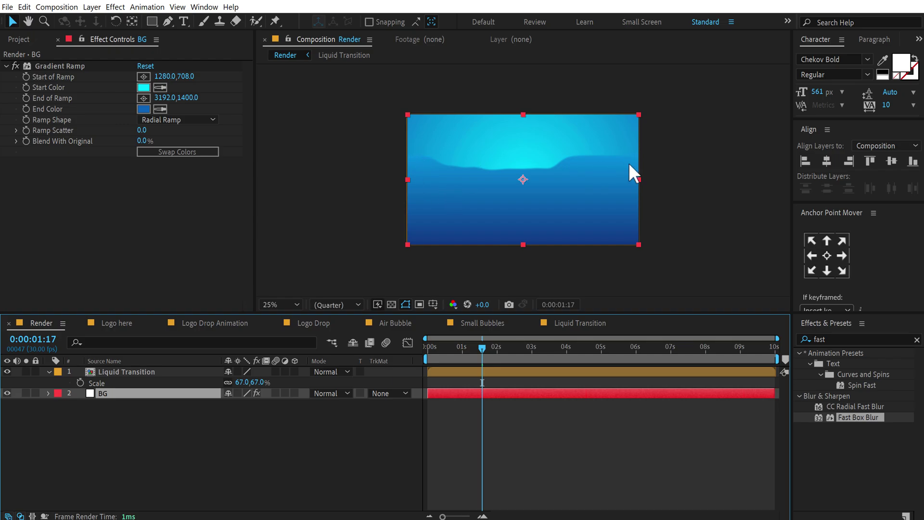
pyautogui.click(142, 109)
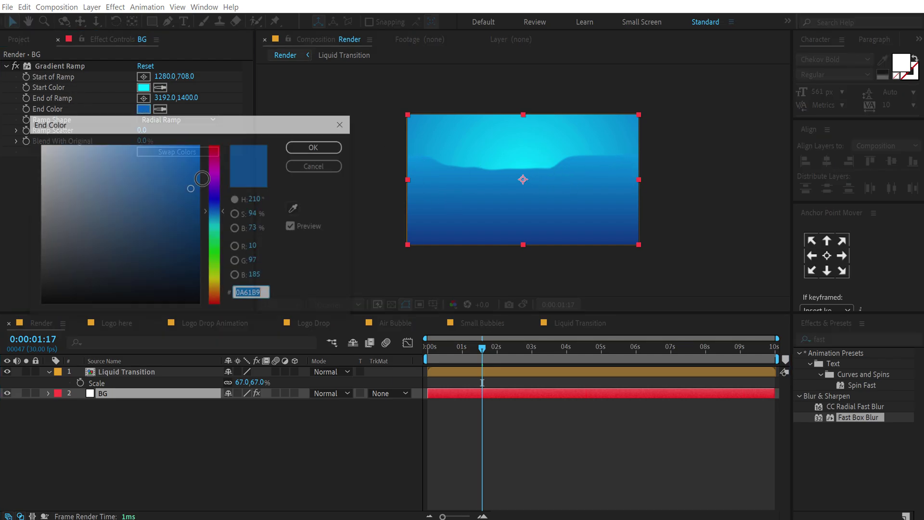
pyautogui.moveTo(217, 216); pyautogui.dragTo(215, 219)
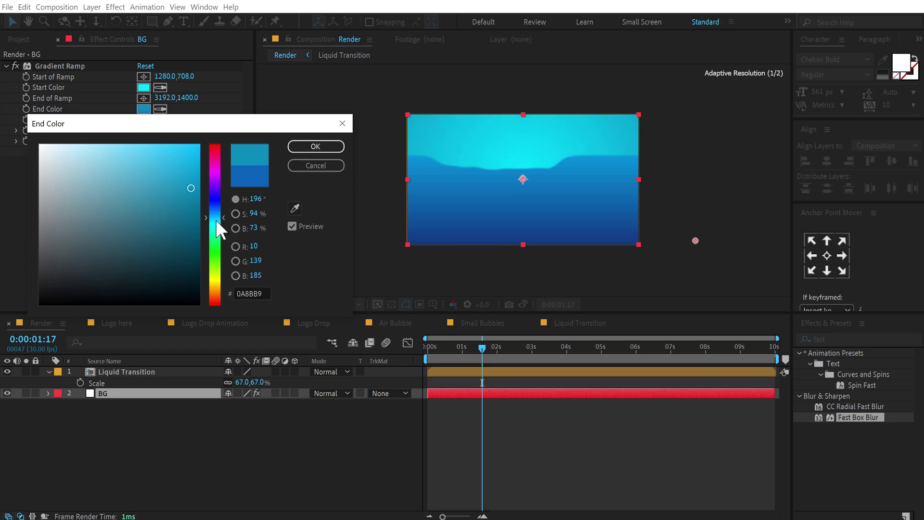
pyautogui.click(185, 202)
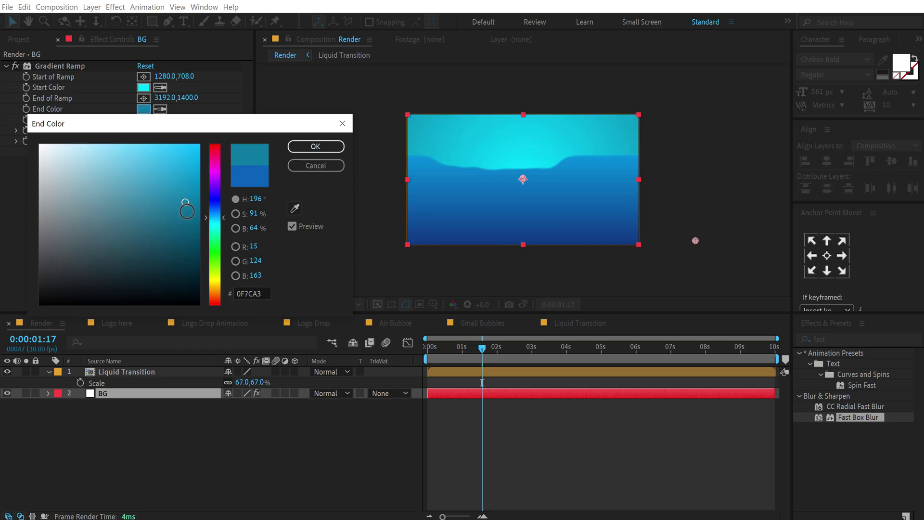
pyautogui.click(315, 146)
# Add the Logo Drop composition above Liquid Transition in Render and scrub to 0:00:01:16
pyautogui.click(19, 39)
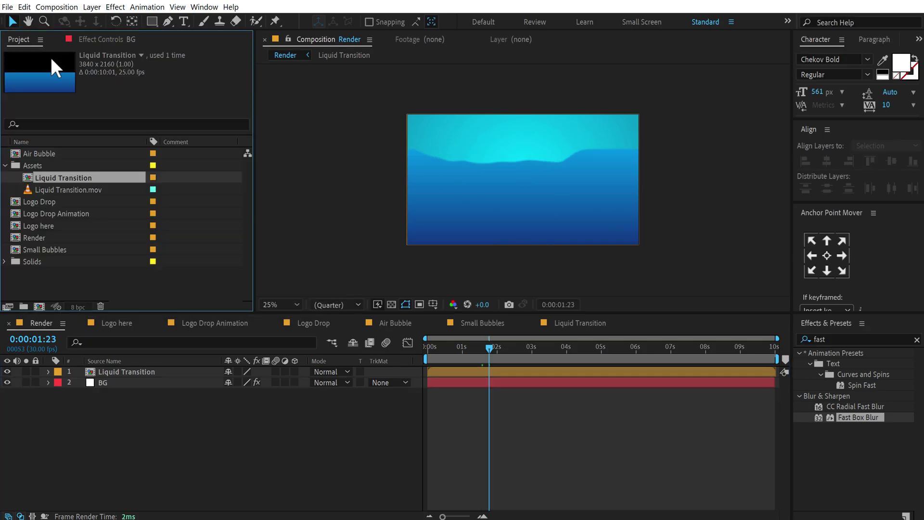
pyautogui.click(5, 165)
pyautogui.moveTo(43, 179); pyautogui.dragTo(120, 367)
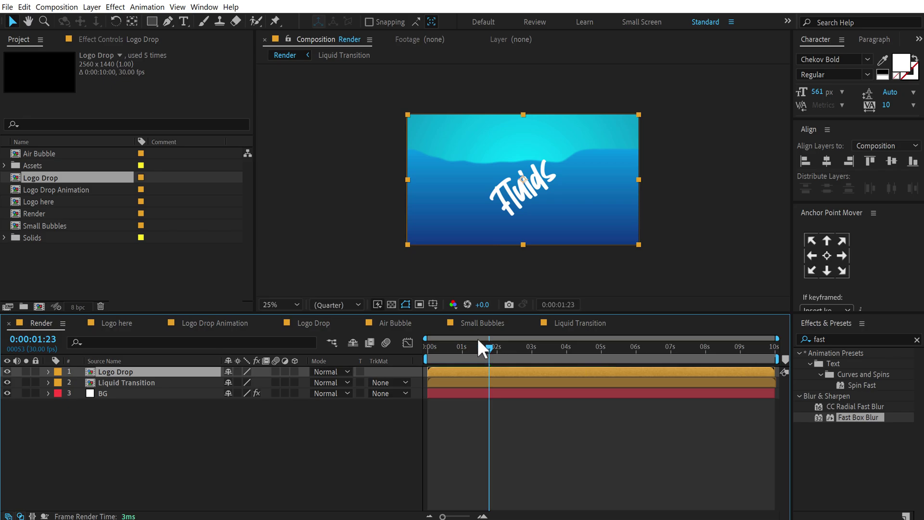
pyautogui.click(460, 346)
pyautogui.moveTo(461, 345); pyautogui.dragTo(481, 342)
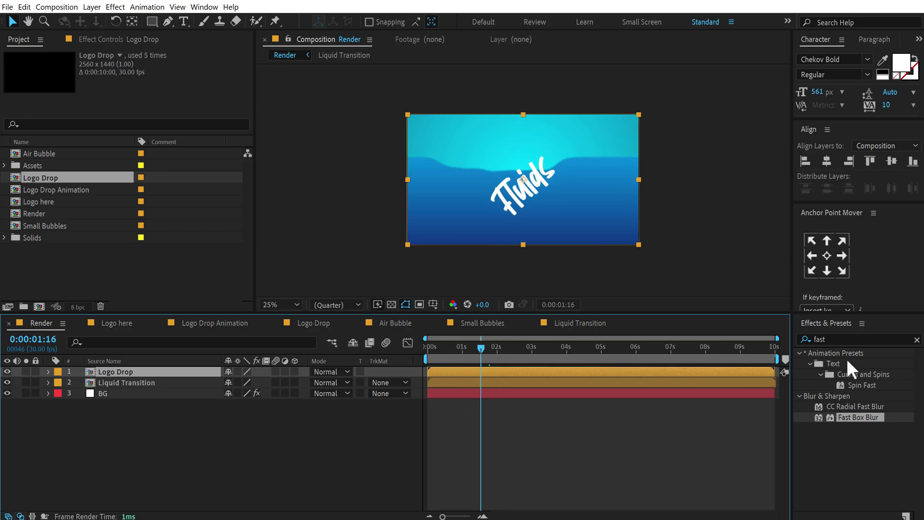
# Apply the Fill effect to the Logo Drop layer and sample its color from the blue liquid
pyautogui.click(840, 343)
pyautogui.write('fill')
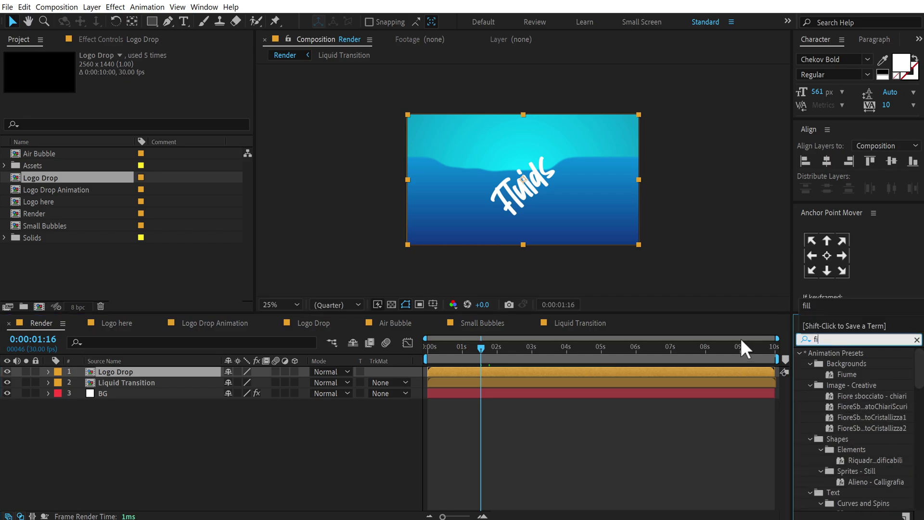
pyautogui.doubleClick(842, 418)
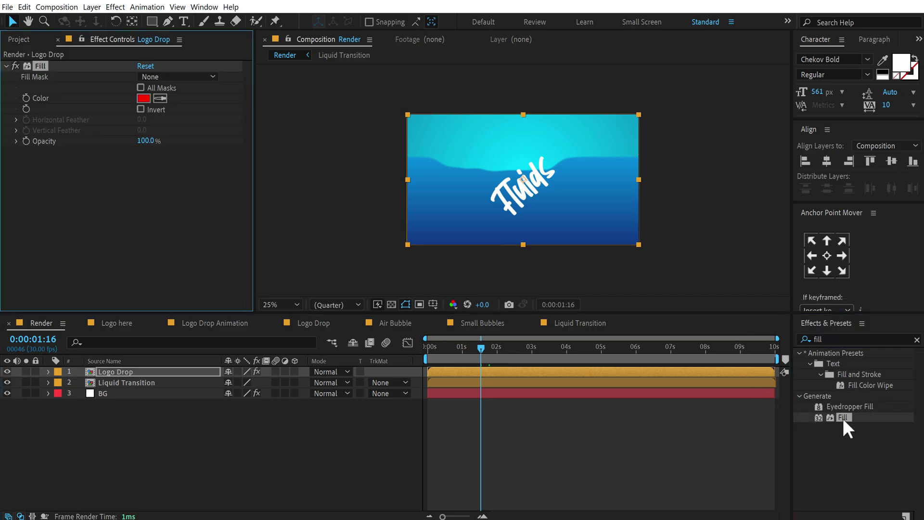
pyautogui.click(160, 99)
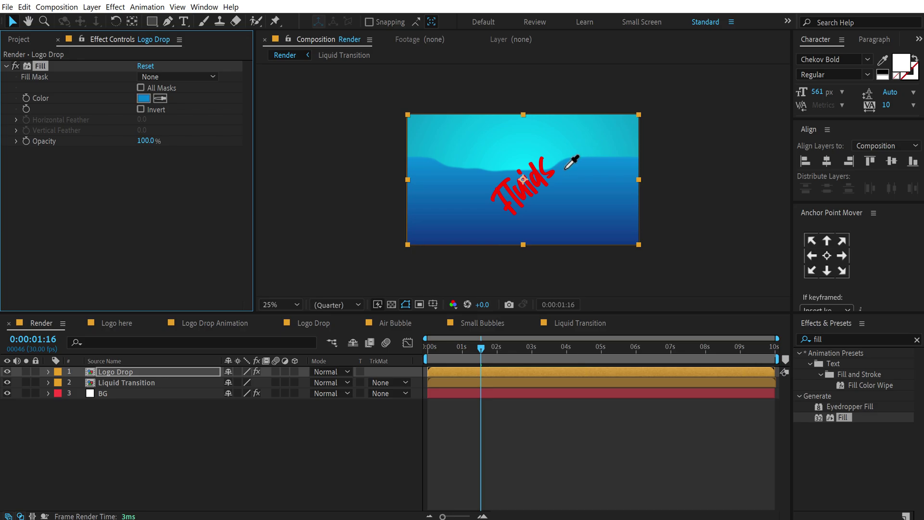
pyautogui.click(569, 160)
# Brighten the Logo Drop layer's Fill color to light cyan (15CEFB)
pyautogui.click(143, 98)
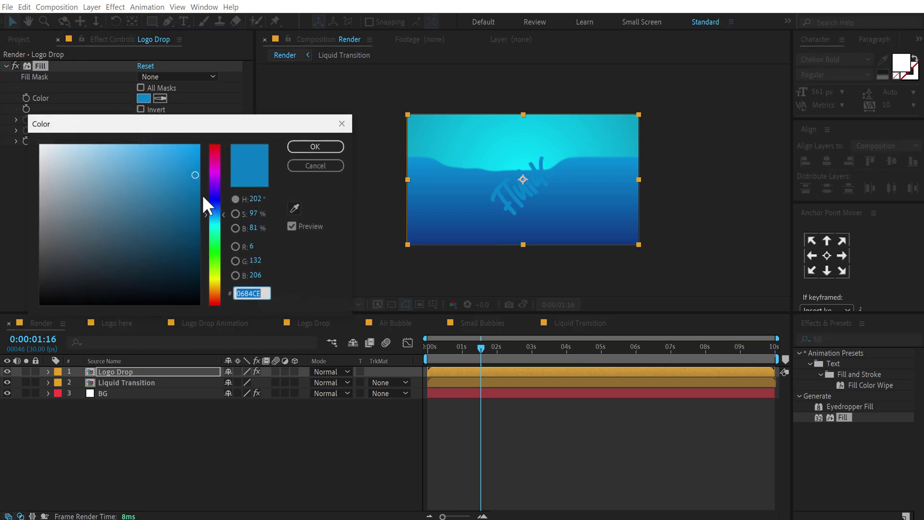
pyautogui.click(186, 147)
pyautogui.moveTo(216, 216); pyautogui.dragTo(218, 219)
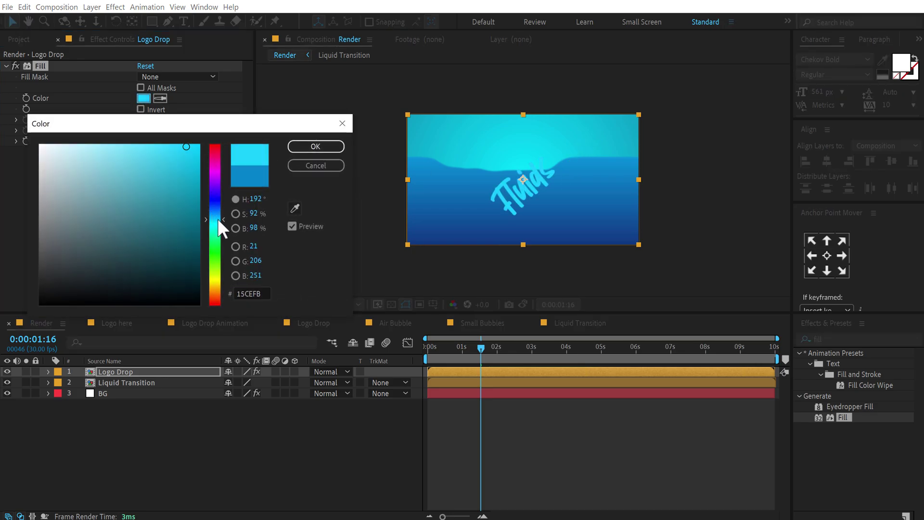
pyautogui.click(315, 147)
pyautogui.press('.')
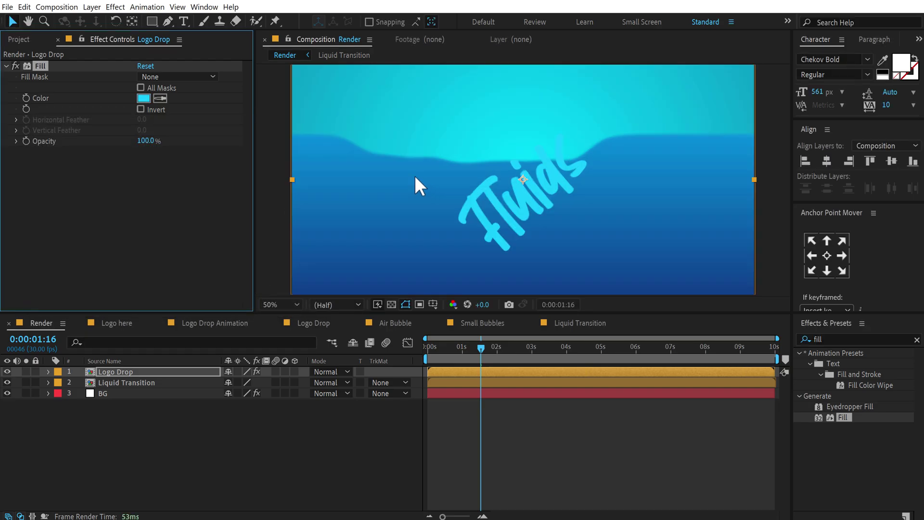
# Add the Air Bubble composition above Logo Drop and place a duplicate of Liquid Transition above it
pyautogui.click(19, 39)
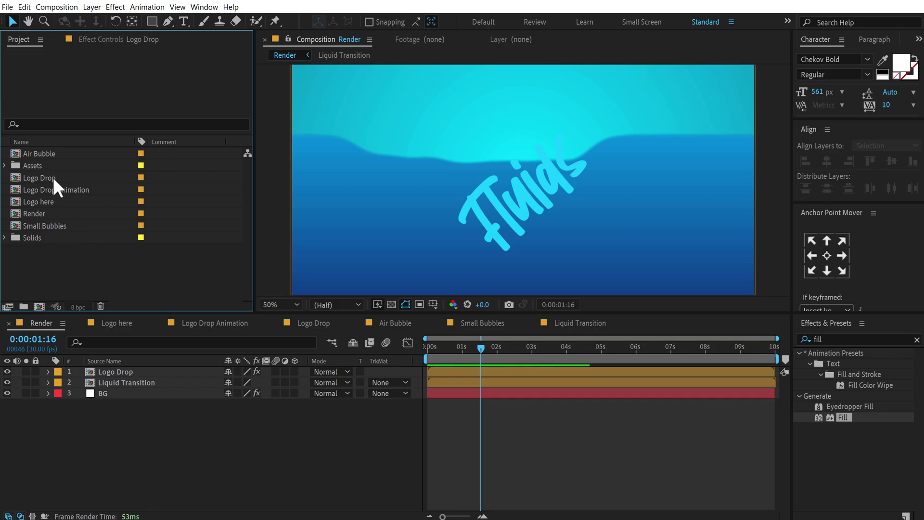
pyautogui.moveTo(43, 153); pyautogui.dragTo(123, 373)
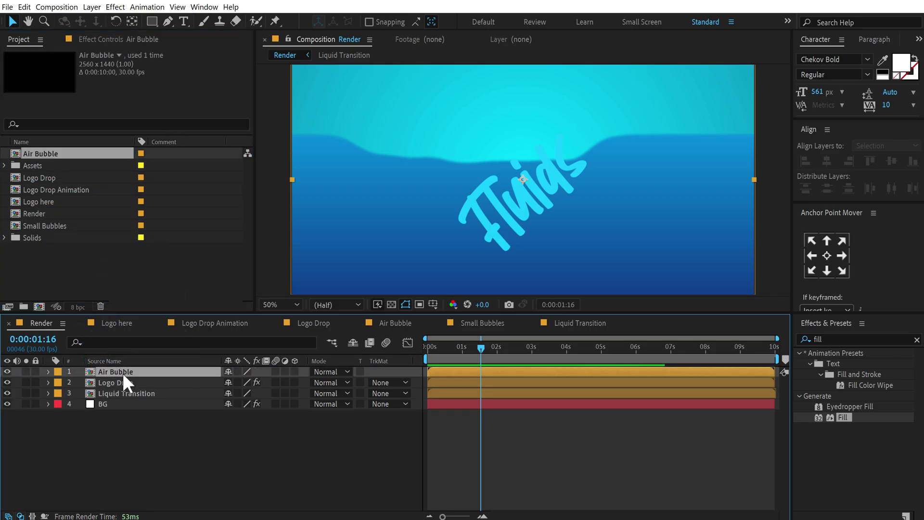
pyautogui.click(118, 392)
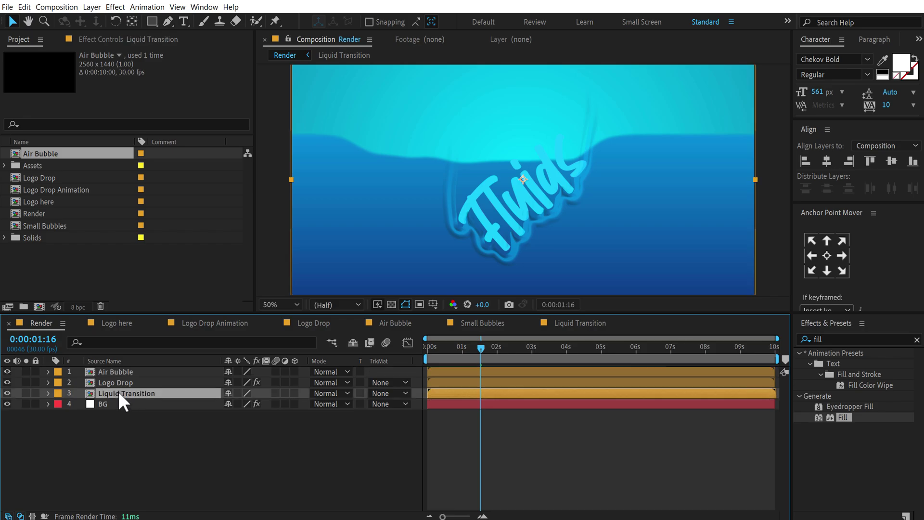
pyautogui.hotkey('ctrl', 'd')
pyautogui.moveTo(118, 391); pyautogui.dragTo(117, 365)
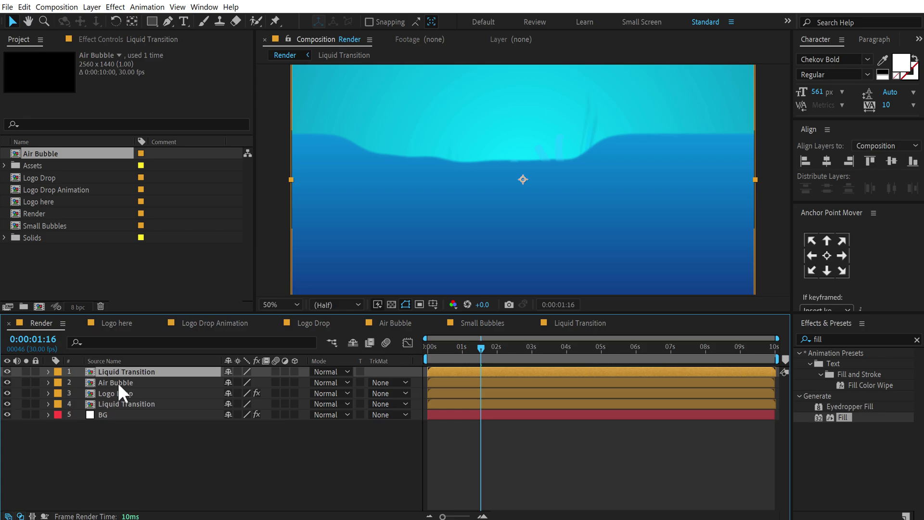
# Set the Air Bubble layer's track matte to Alpha Matte "Liquid Transition" and scrub to 0:00:01:25
pyautogui.click(117, 383)
pyautogui.click(387, 382)
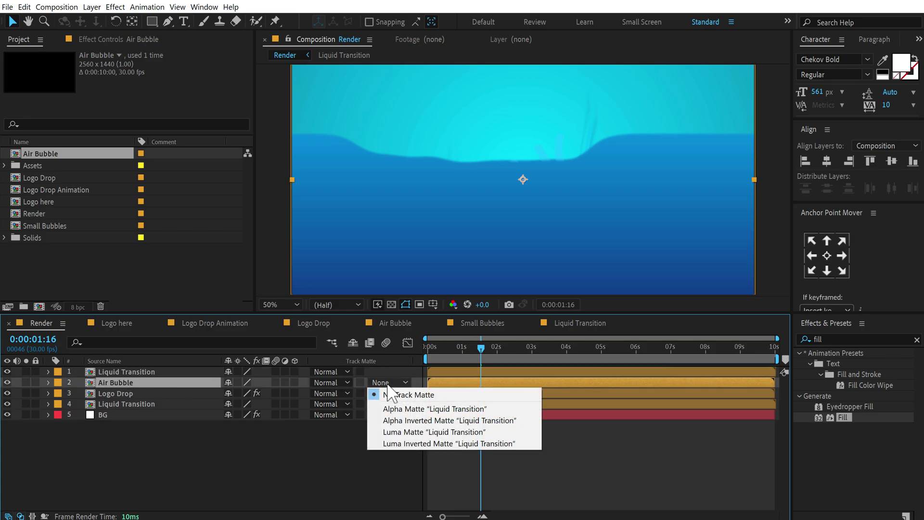
pyautogui.click(400, 409)
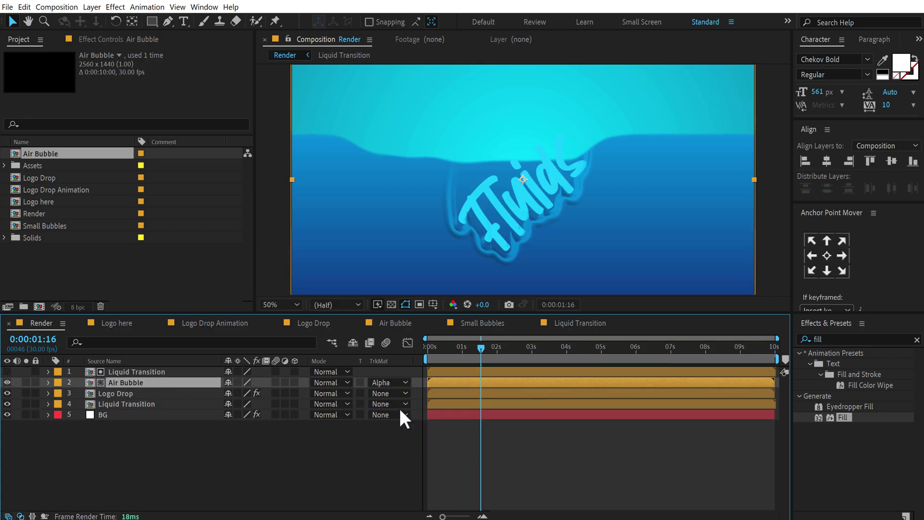
pyautogui.moveTo(470, 355); pyautogui.dragTo(491, 351)
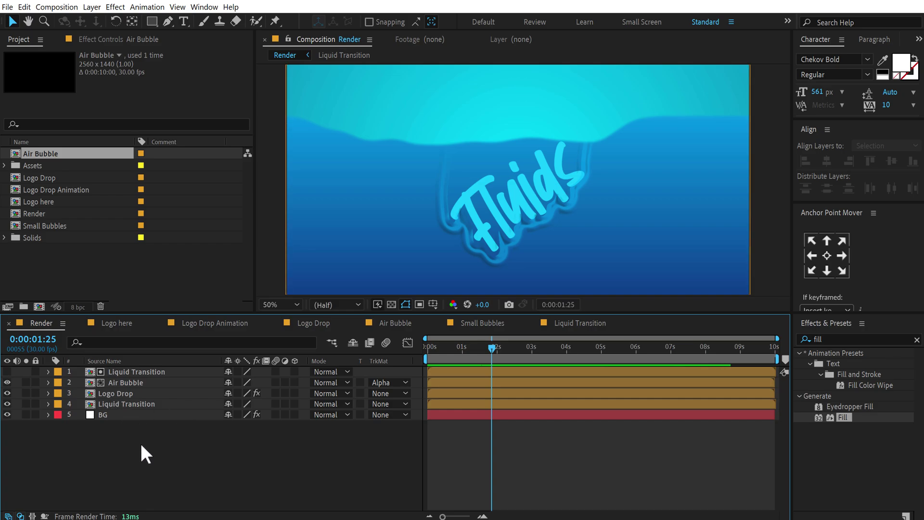
# Add the Small Bubbles composition as the uppermost layer in Render and inspect the bubbles at 100% zoom
pyautogui.click(51, 275)
pyautogui.moveTo(42, 224); pyautogui.dragTo(120, 368)
pyautogui.scroll(-2, 515, 233)
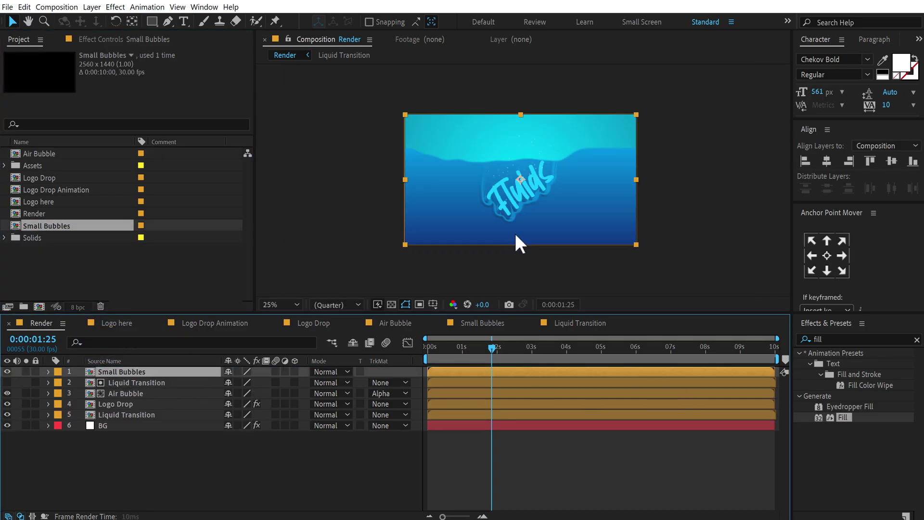
pyautogui.scroll(4, 514, 230)
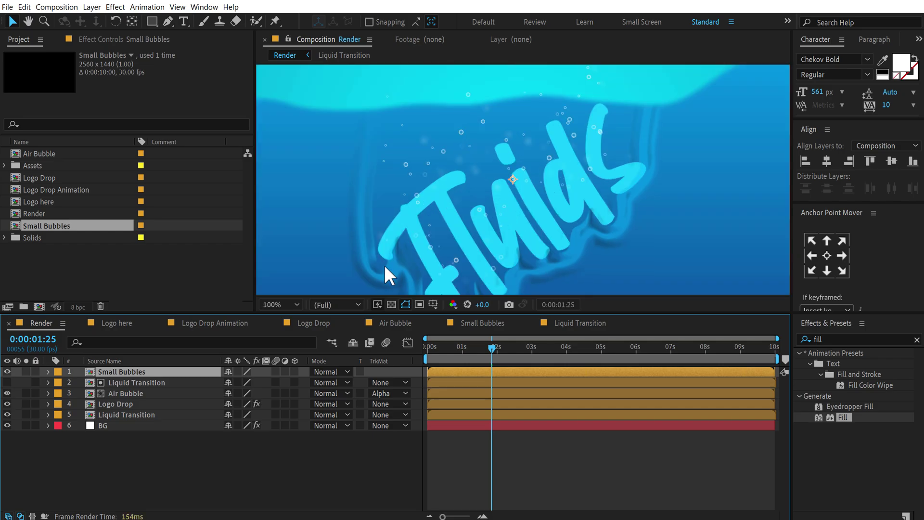
# Apply Fill to the Small Bubbles layer with the color sampled from the cyan logo, and scrub through the animation
pyautogui.doubleClick(843, 417)
pyautogui.click(161, 98)
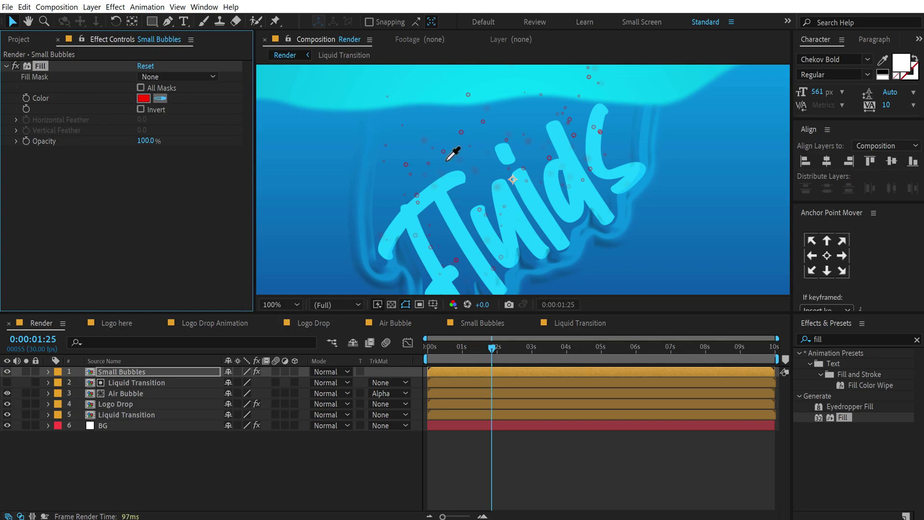
pyautogui.click(518, 207)
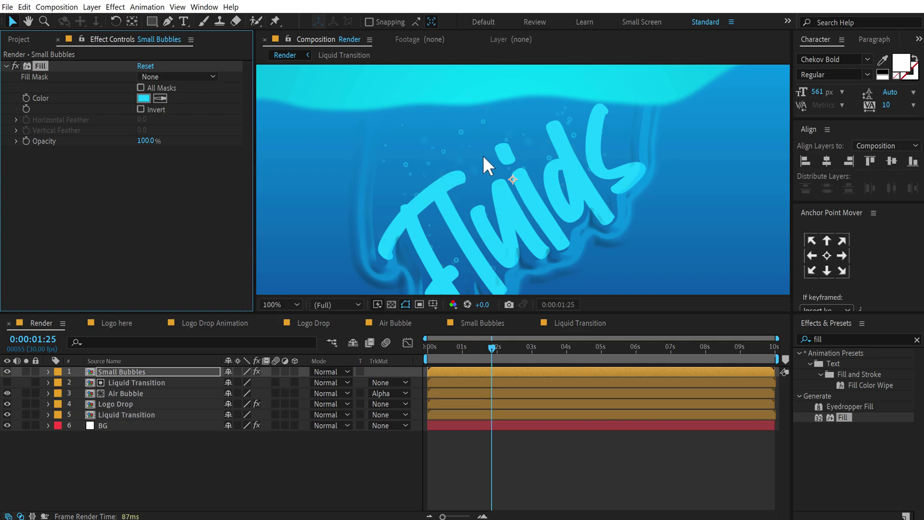
pyautogui.scroll(-2, 483, 155)
pyautogui.moveTo(475, 346); pyautogui.dragTo(514, 343)
# Duplicate the Logo Drop and Liquid Transition layers and stack the copies above Small Bubbles, with Liquid Transition uppermost
pyautogui.click(117, 403)
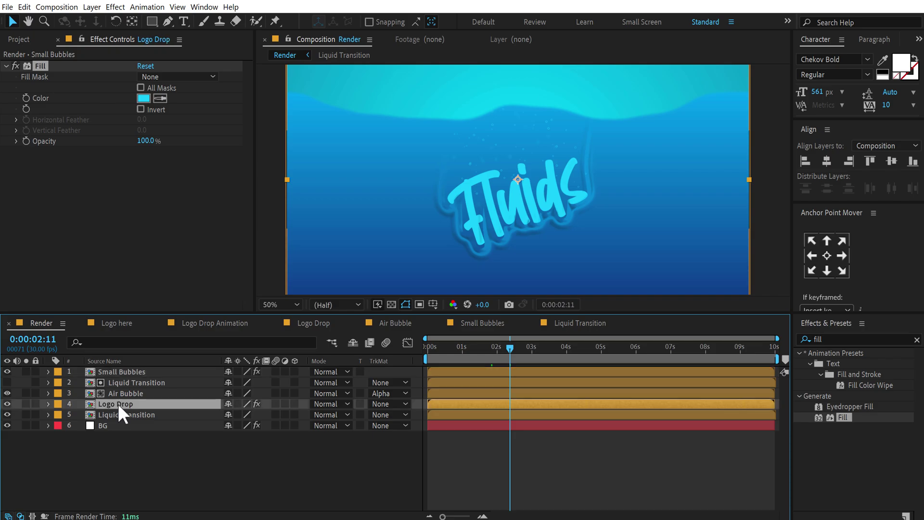
pyautogui.hotkey('ctrl', 'd')
pyautogui.moveTo(117, 404); pyautogui.dragTo(123, 369)
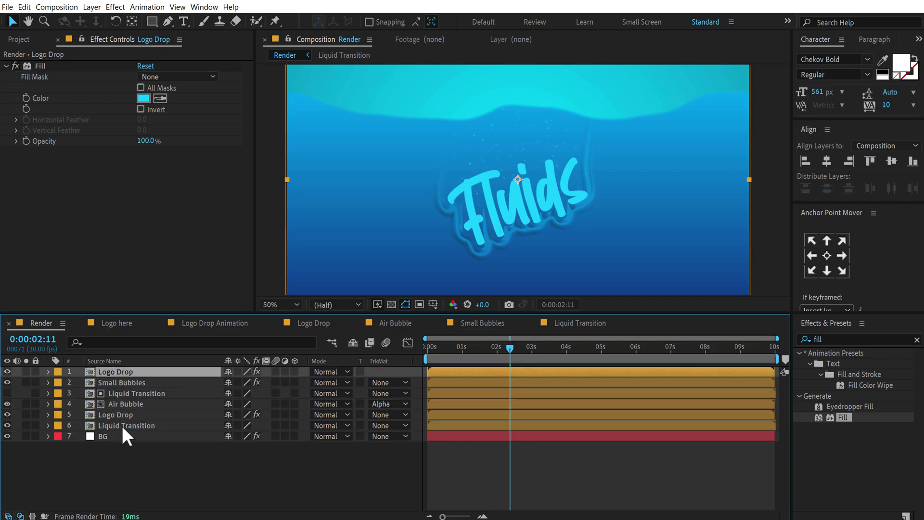
pyautogui.click(122, 425)
pyautogui.hotkey('ctrl', 'd')
pyautogui.moveTo(122, 424); pyautogui.dragTo(126, 369)
# Set the Fill color of the duplicated Logo Drop layer to white
pyautogui.click(120, 380)
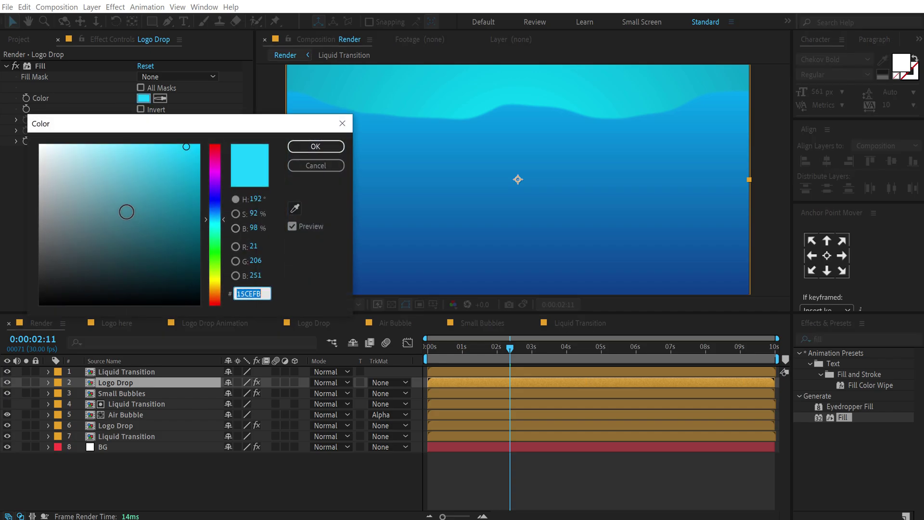
pyautogui.moveTo(96, 193); pyautogui.dragTo(21, 140)
pyautogui.click(304, 148)
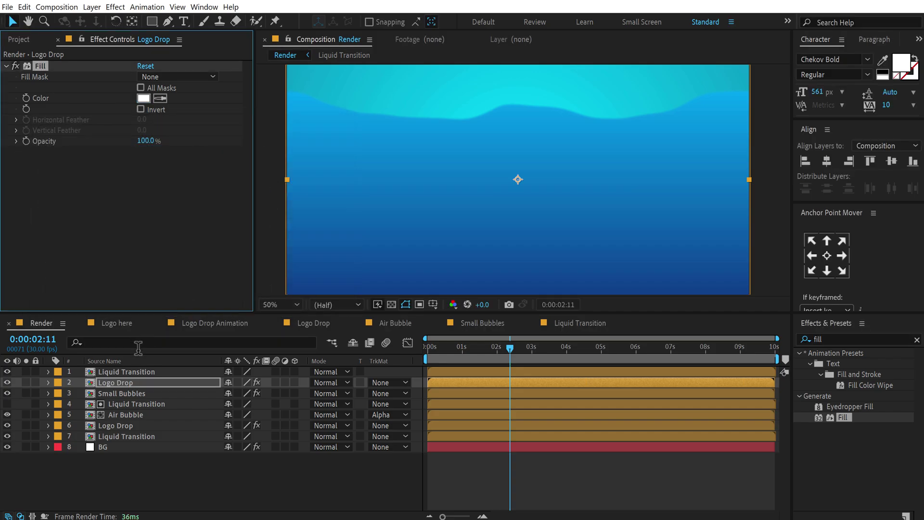
pyautogui.click(391, 383)
pyautogui.click(399, 408)
pyautogui.hotkey('ctrl', 'z')
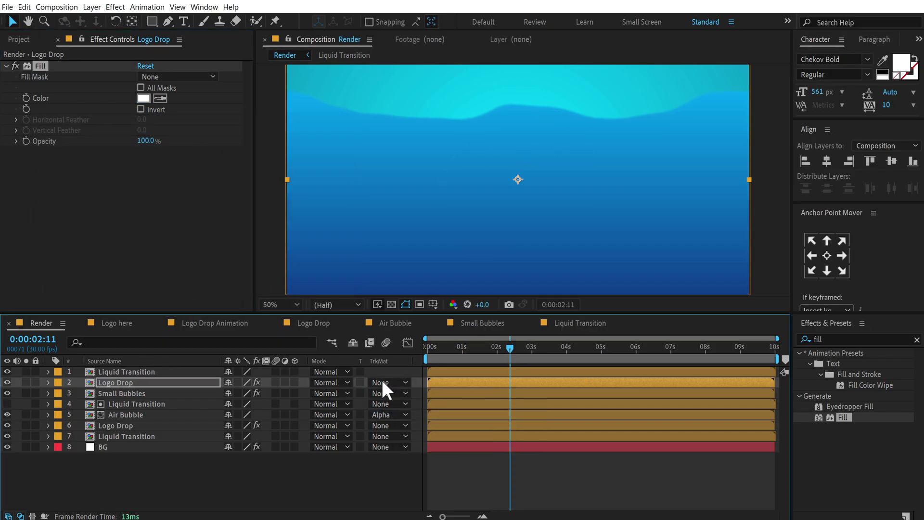
# Set the white Logo Drop layer's track matte to Alpha Inverted Matte "Liquid Transition" and scrub to check it
pyautogui.click(385, 382)
pyautogui.click(392, 419)
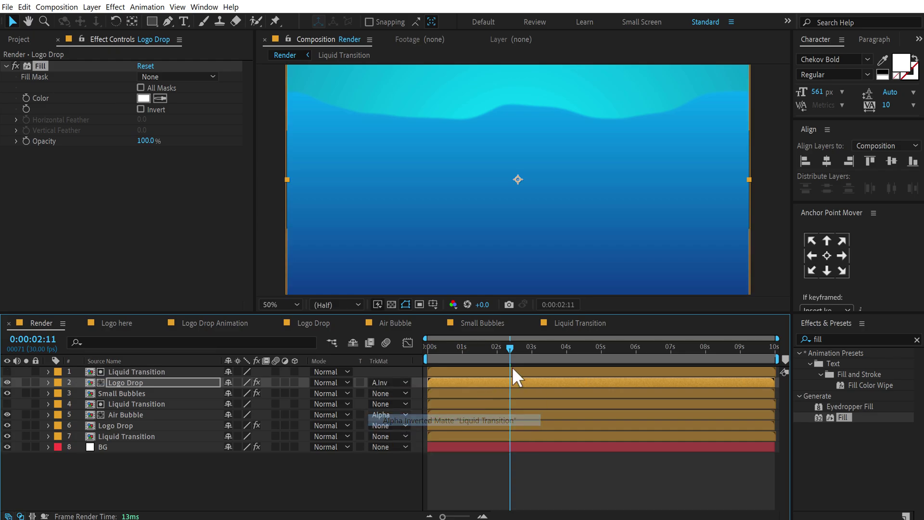
pyautogui.moveTo(513, 350)
pyautogui.mouseDown()
pyautogui.moveTo(437, 351)
pyautogui.moveTo(599, 353)
pyautogui.moveTo(461, 359)
pyautogui.moveTo(509, 357)
pyautogui.mouseUp()
# In the Liquid Transition composition, set the Gradient Ramp's End Color to dark navy (1D264D) and Start Color to blue (0099D7)
pyautogui.click(123, 434)
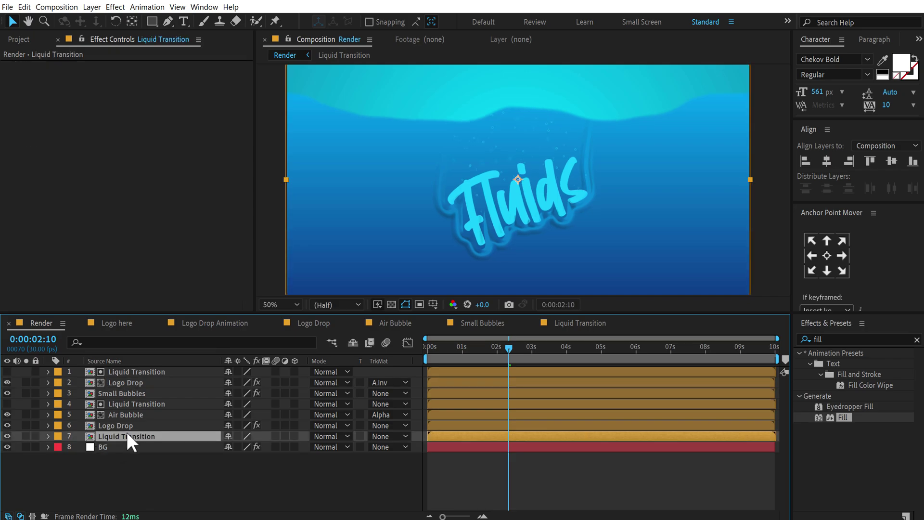
pyautogui.doubleClick(126, 433)
pyautogui.click(143, 108)
pyautogui.click(138, 255)
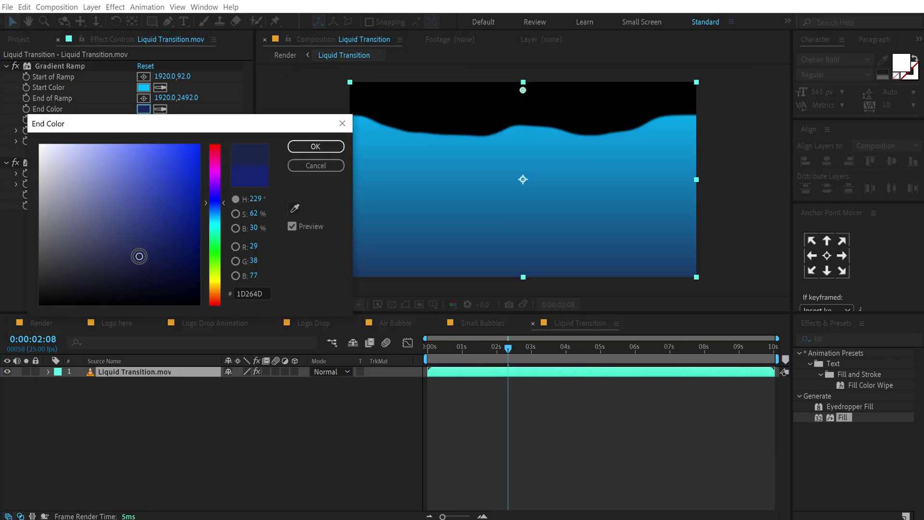
pyautogui.press('Return')
pyautogui.click(148, 83)
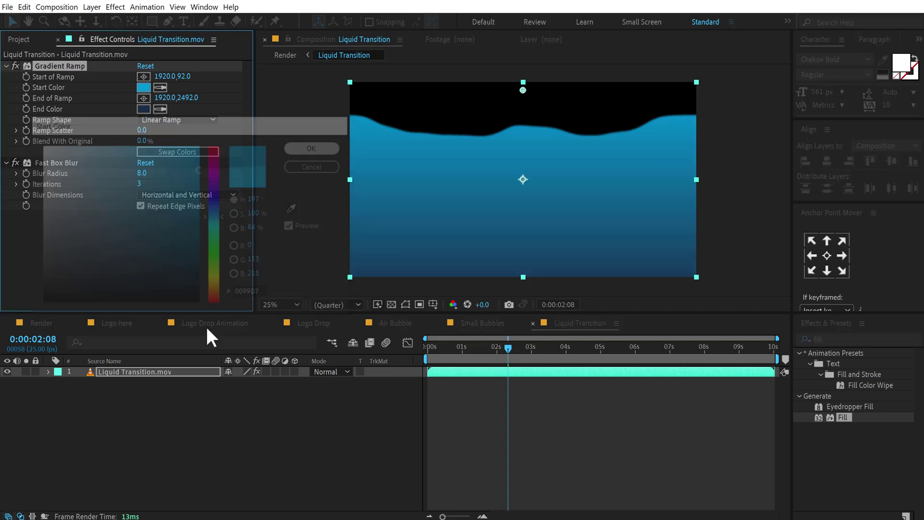
# In the Render composition, set the Fill color of the lower Logo Drop layer to bright cyan (00E1FF) and preview the animation
pyautogui.press('Return')
pyautogui.click(293, 336)
pyautogui.click(42, 323)
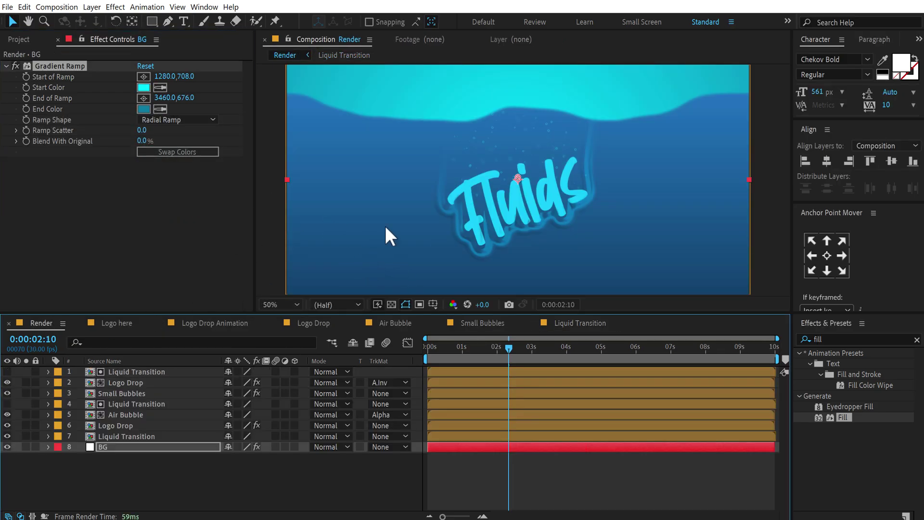
pyautogui.click(117, 437)
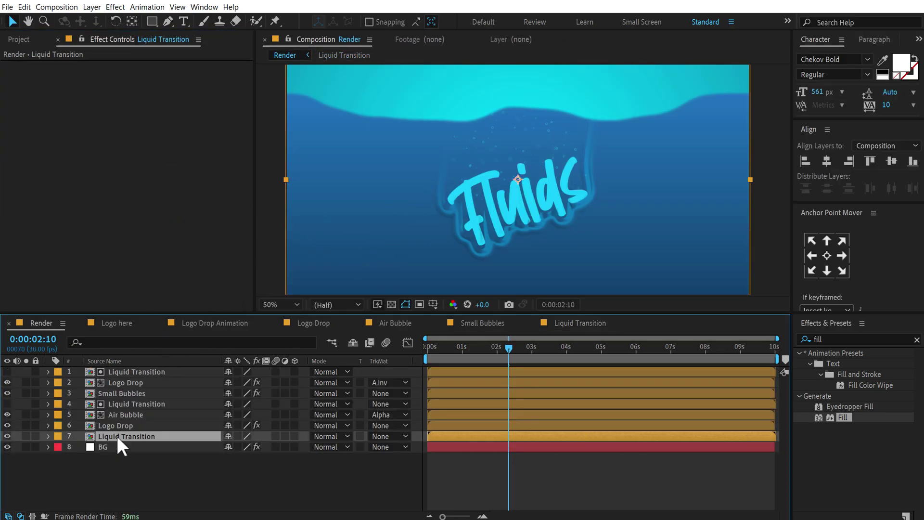
pyautogui.click(114, 424)
pyautogui.click(143, 96)
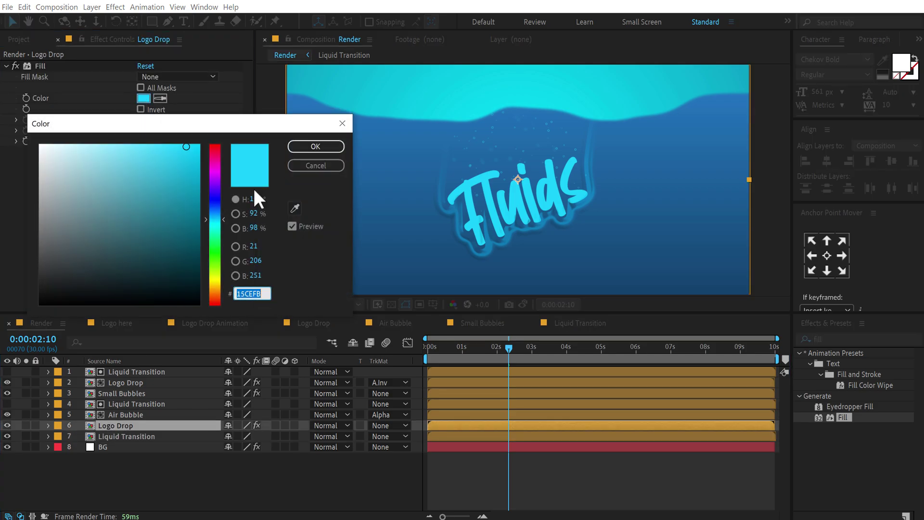
pyautogui.moveTo(191, 150); pyautogui.dragTo(199, 144)
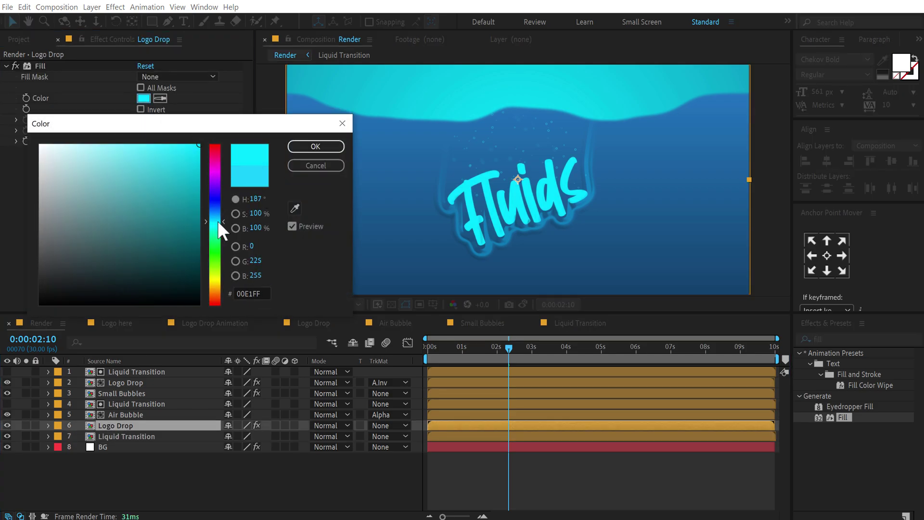
pyautogui.press('Return')
pyautogui.press('space')
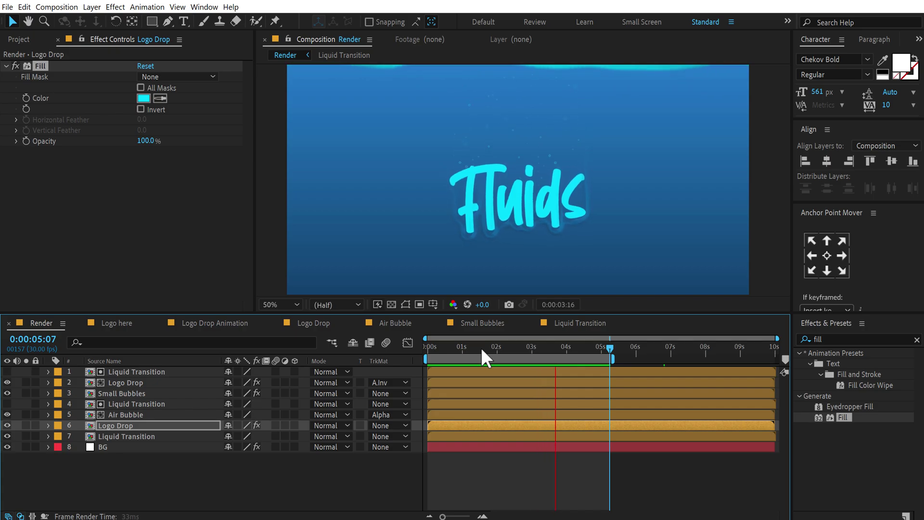
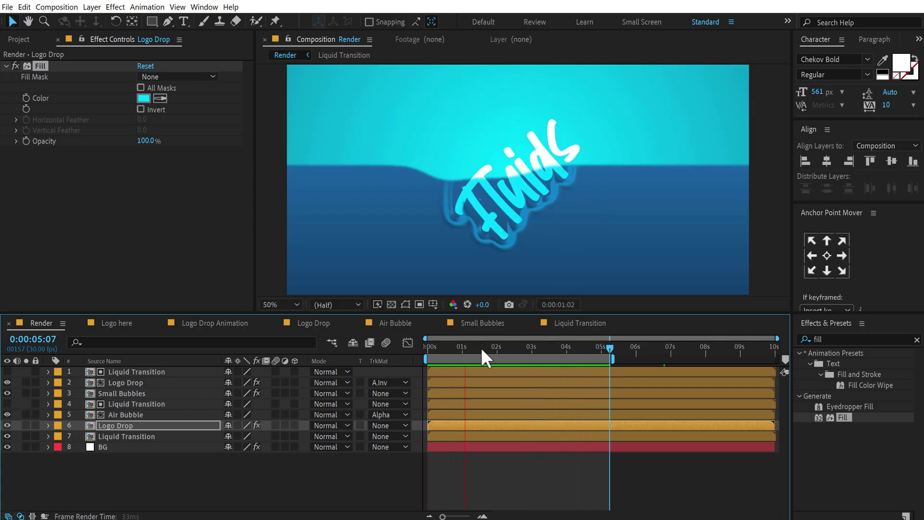
pyautogui.press('space')
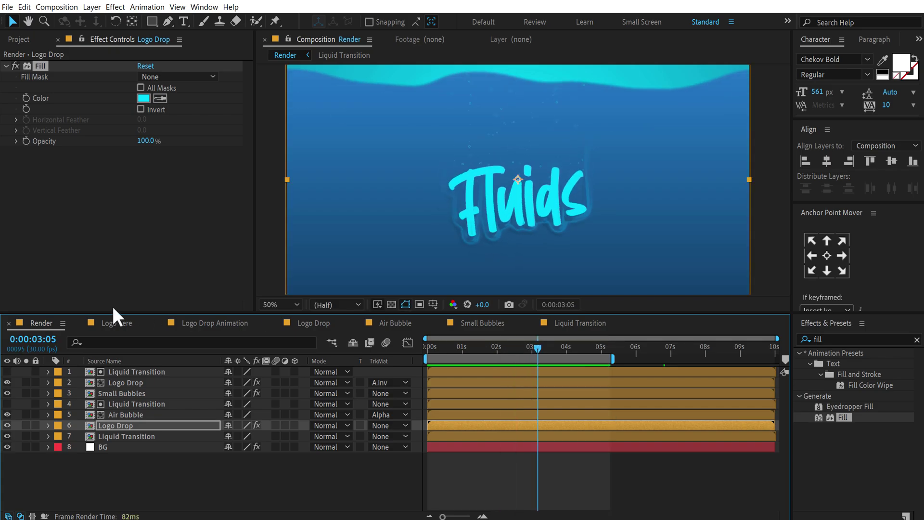
# In the Logo here composition, replace the Fluids text with "Liquid"
pyautogui.click(102, 322)
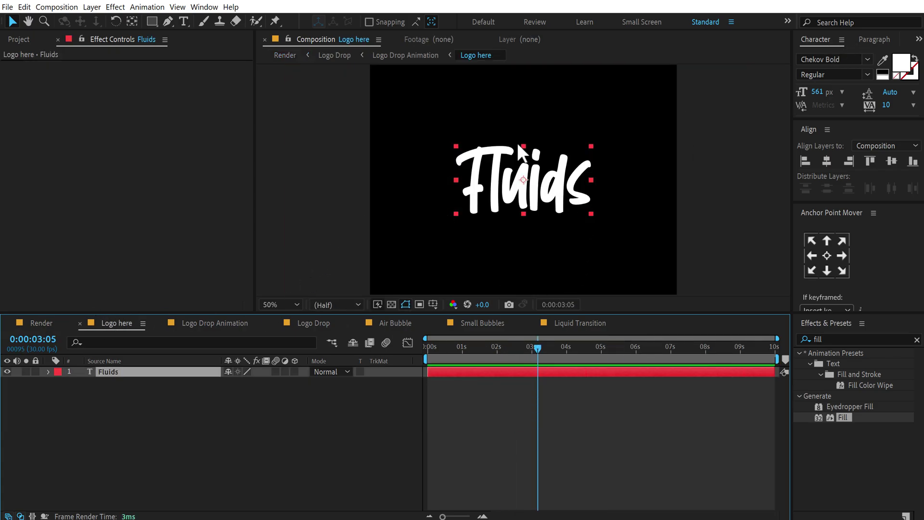
pyautogui.doubleClick(518, 175)
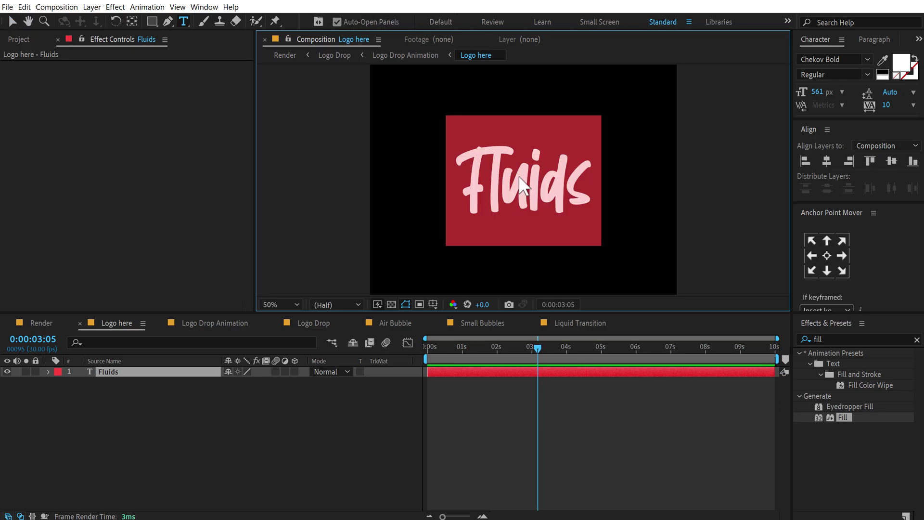
pyautogui.write('Liquid')
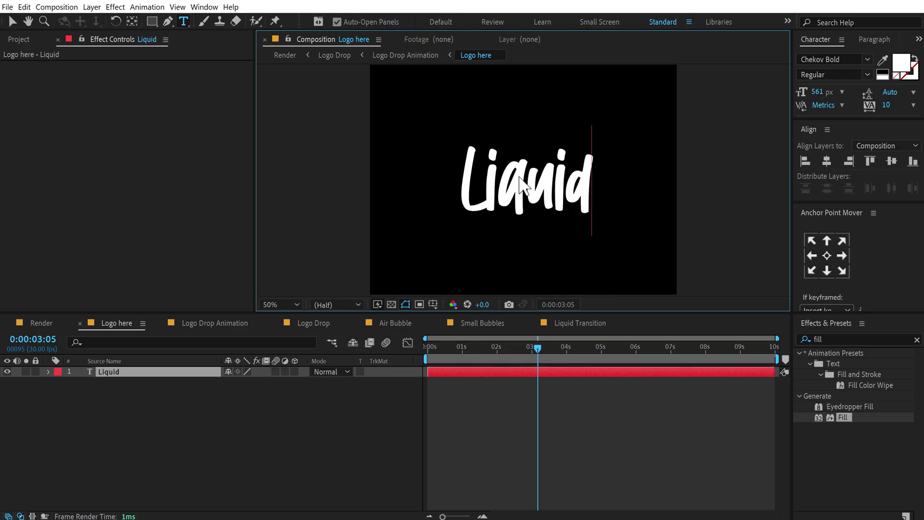
pyautogui.click(12, 22)
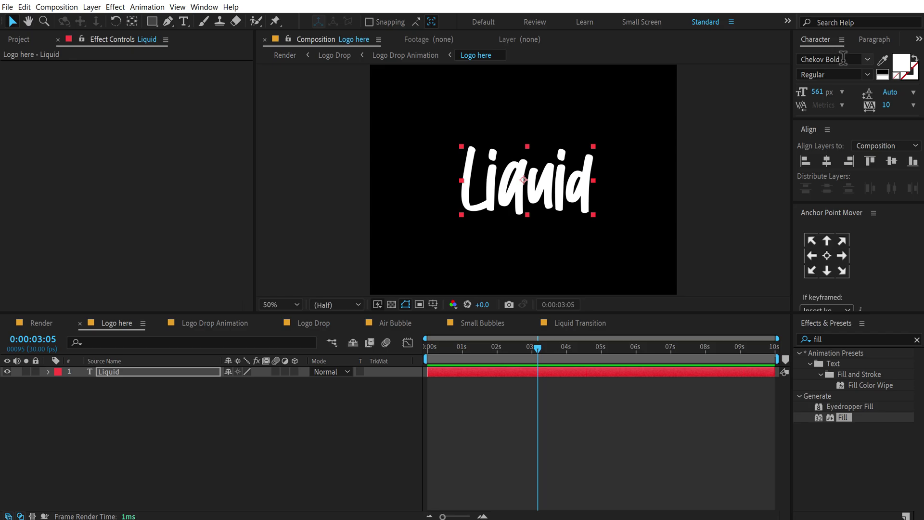
# Set the Liquid text's font to Gobold Uplow at 385 px with -33 tracking
pyautogui.click(843, 57)
pyautogui.scroll(-10, 885, 240)
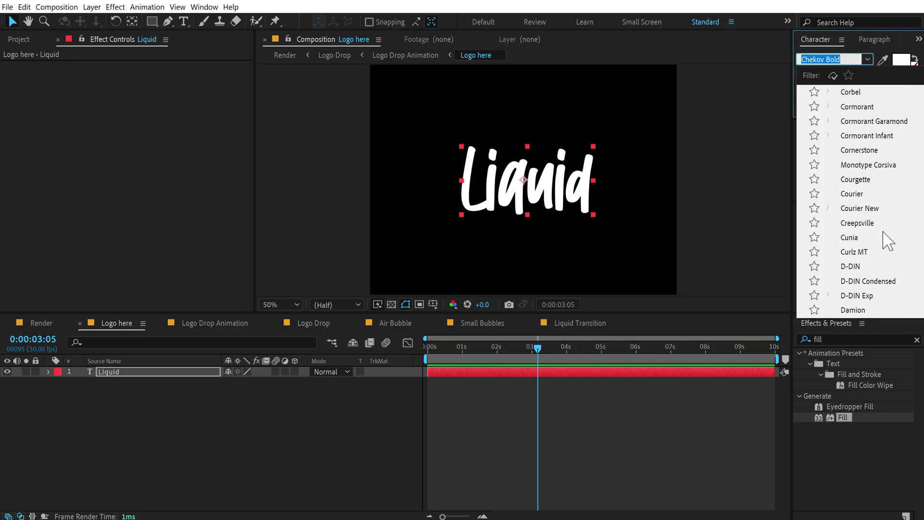
pyautogui.write('Gobold')
pyautogui.press('Return')
pyautogui.click(231, 425)
# Return to the Render composition and scrub back to about 0:00:02:08 to check the new logo text underwater
pyautogui.click(40, 323)
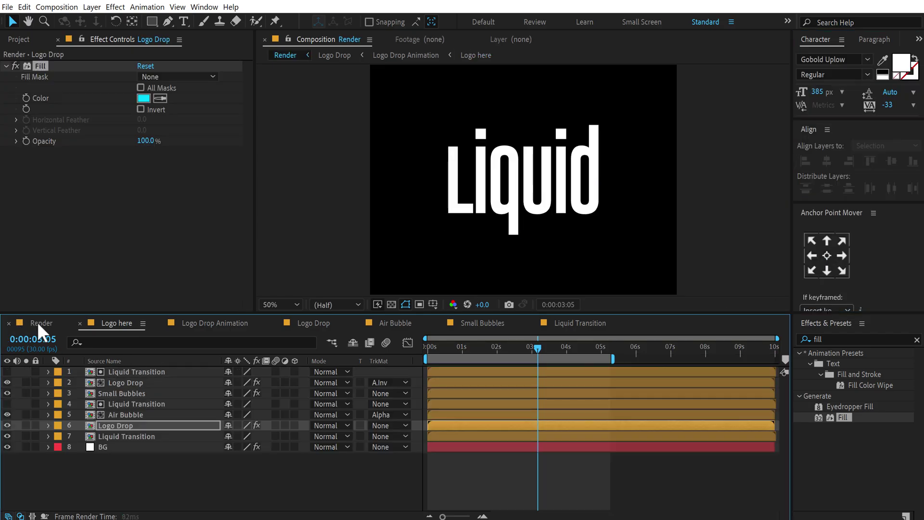
pyautogui.moveTo(536, 345); pyautogui.dragTo(508, 361)
pyautogui.press(',')
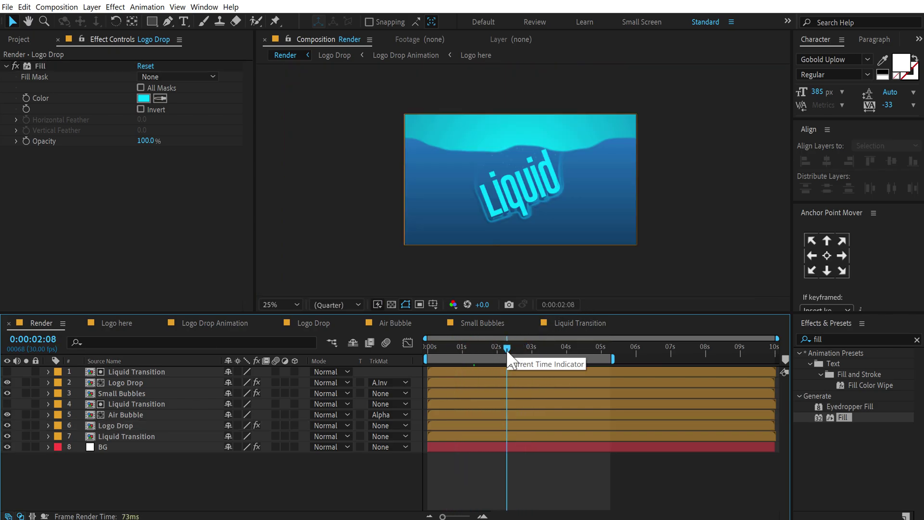